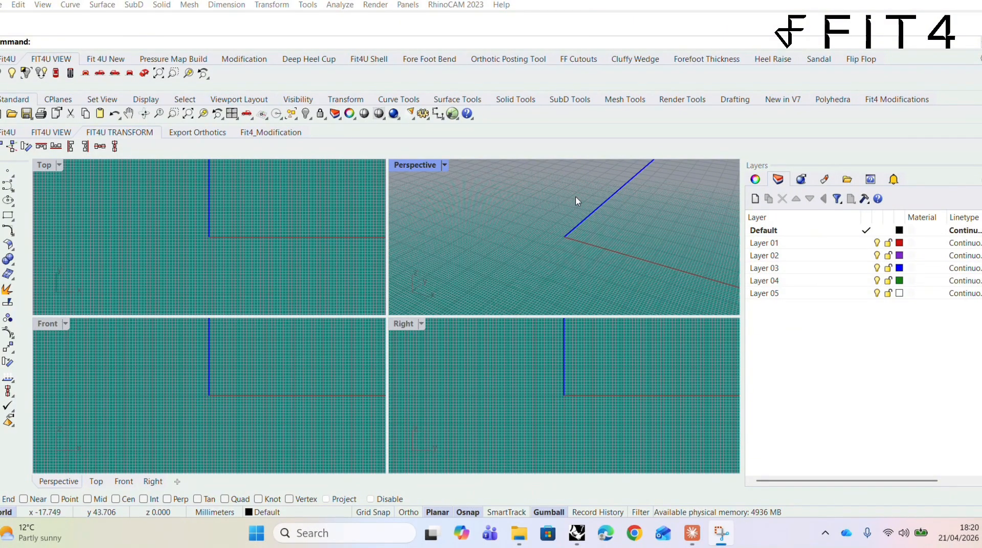
# Step: Rename the Default layer as Foot
pyautogui.click(697, 245)
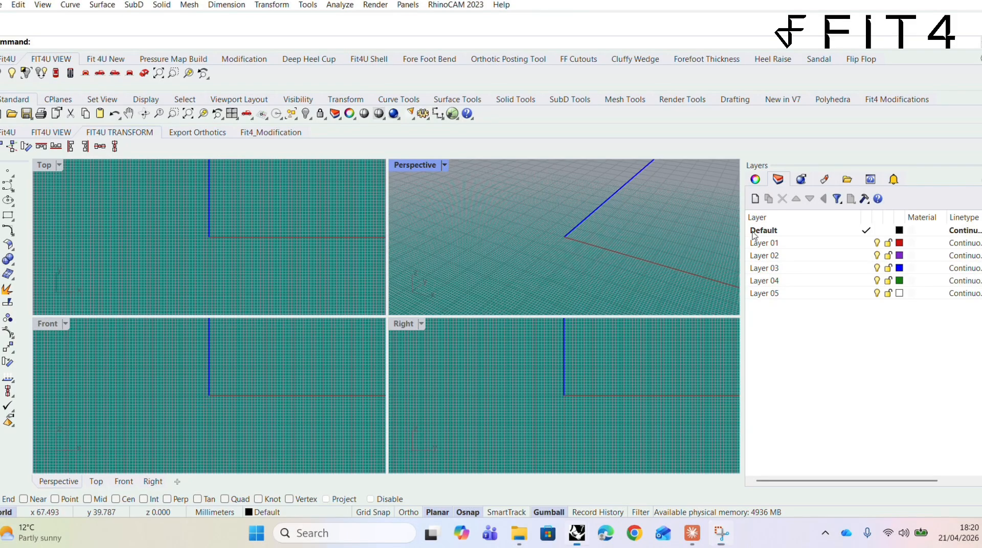
pyautogui.click(773, 231)
pyautogui.click(772, 231)
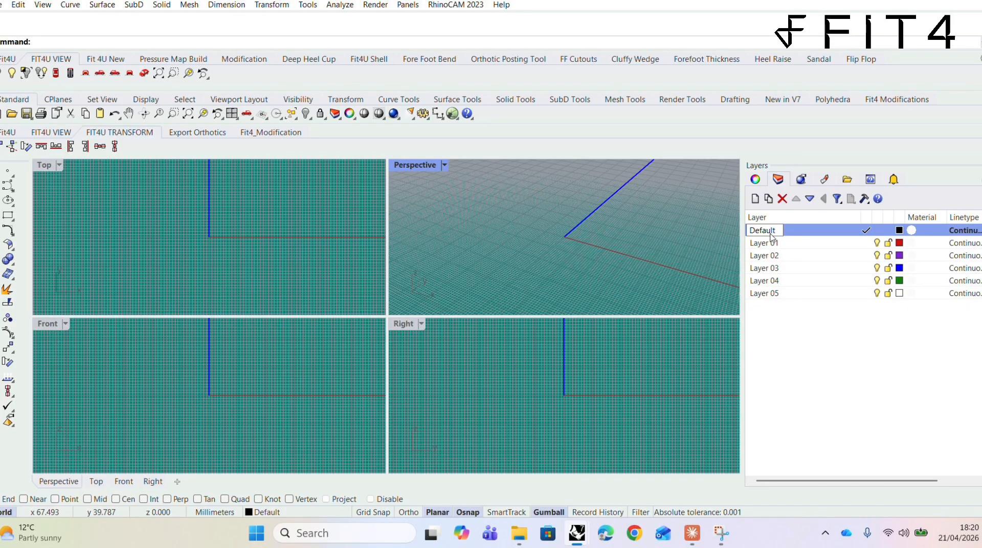
pyautogui.press('BackSpace')
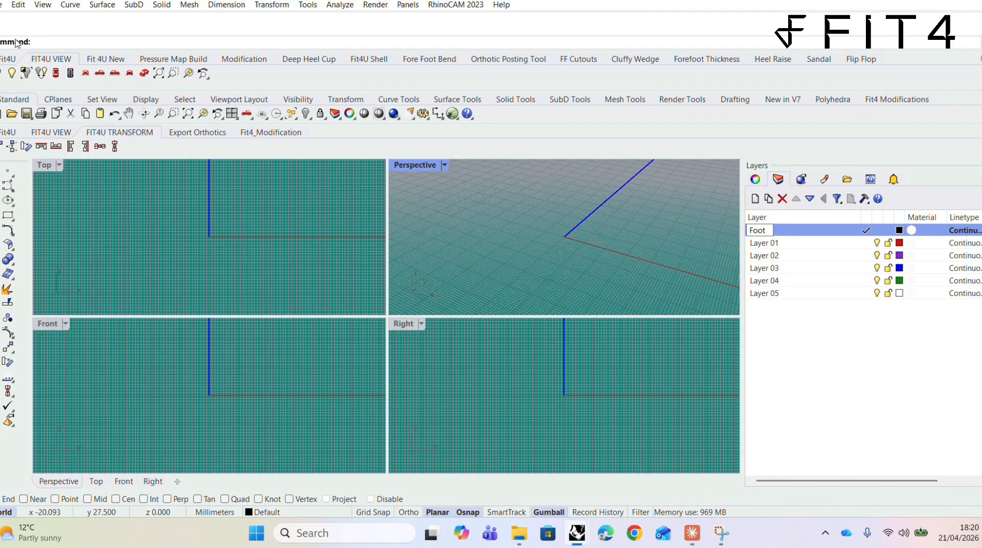
# Step: Import the left foot scan from the file "solid feet - LEFT" onto the Foot layer
pyautogui.click(3, 5)
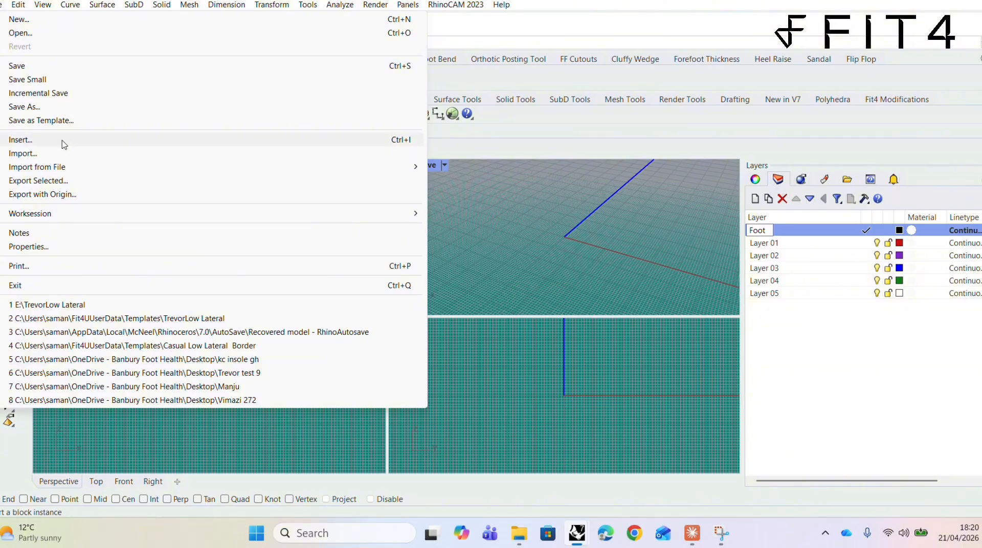
pyautogui.click(56, 153)
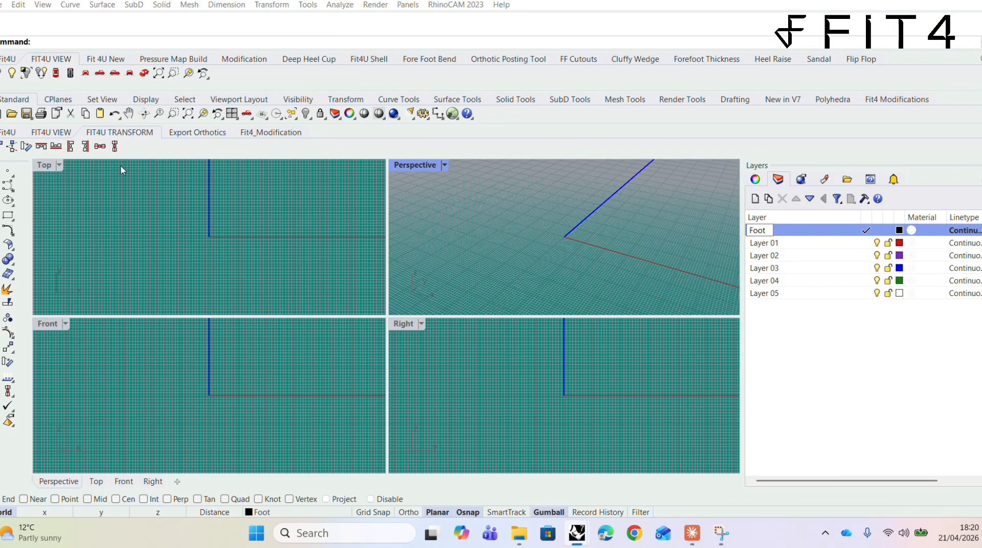
pyautogui.click(391, 137)
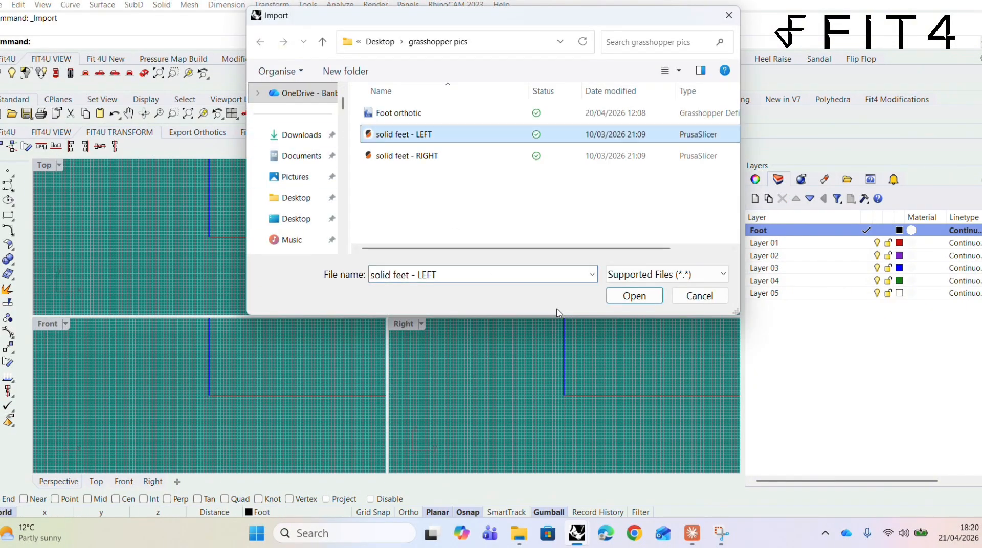
pyautogui.click(622, 297)
pyautogui.click(433, 312)
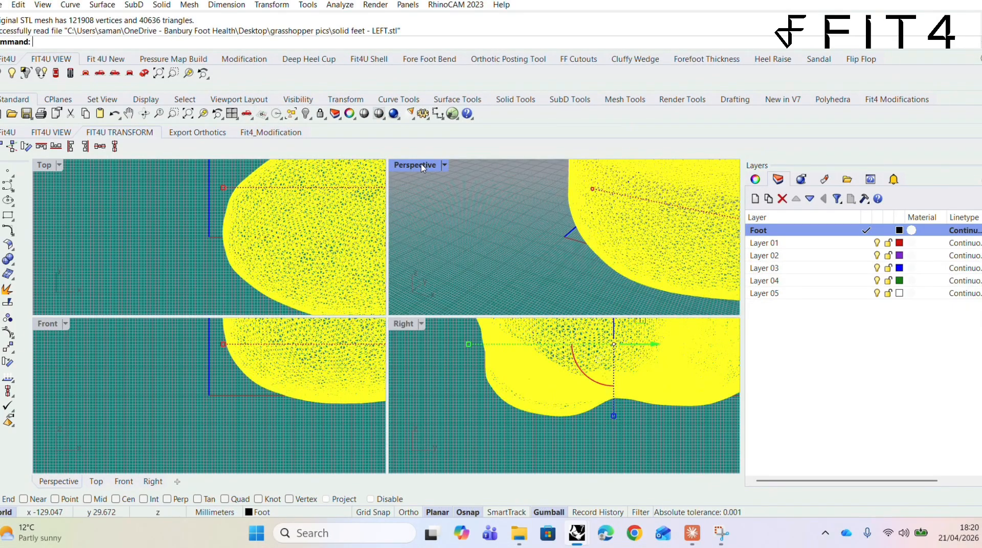
# Step: Raise the foot mesh slightly in the front view so that the heel's underside rests on the horizontal axis
pyautogui.doubleClick(421, 170)
pyautogui.scroll(-5, 508, 348)
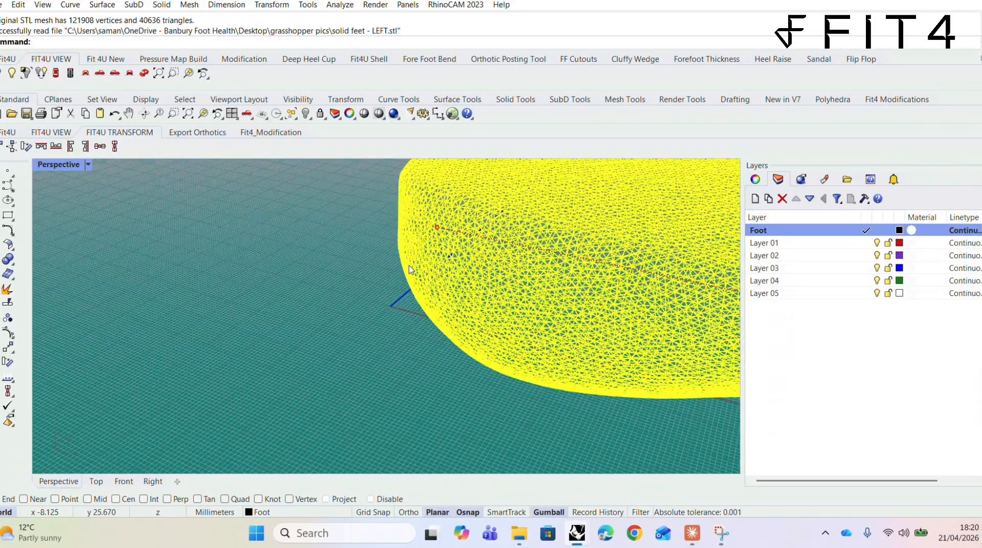
pyautogui.moveTo(508, 349); pyautogui.dragTo(532, 338, button='right')
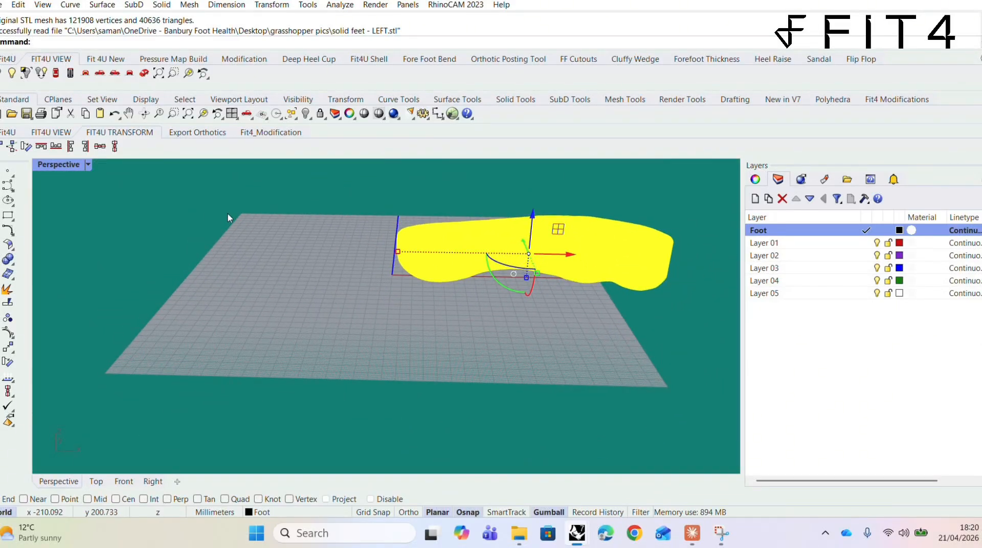
pyautogui.click(105, 75)
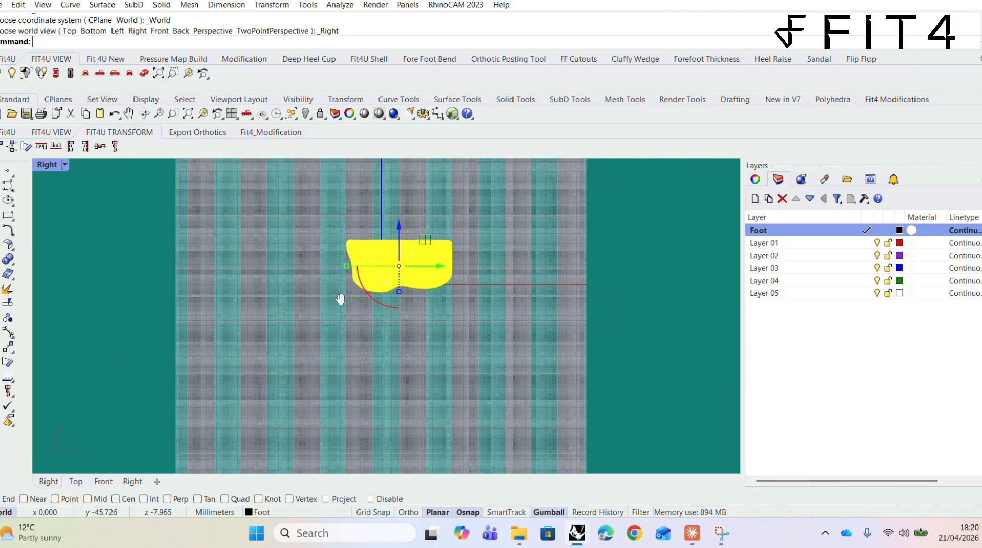
pyautogui.click(85, 73)
pyautogui.click(370, 338)
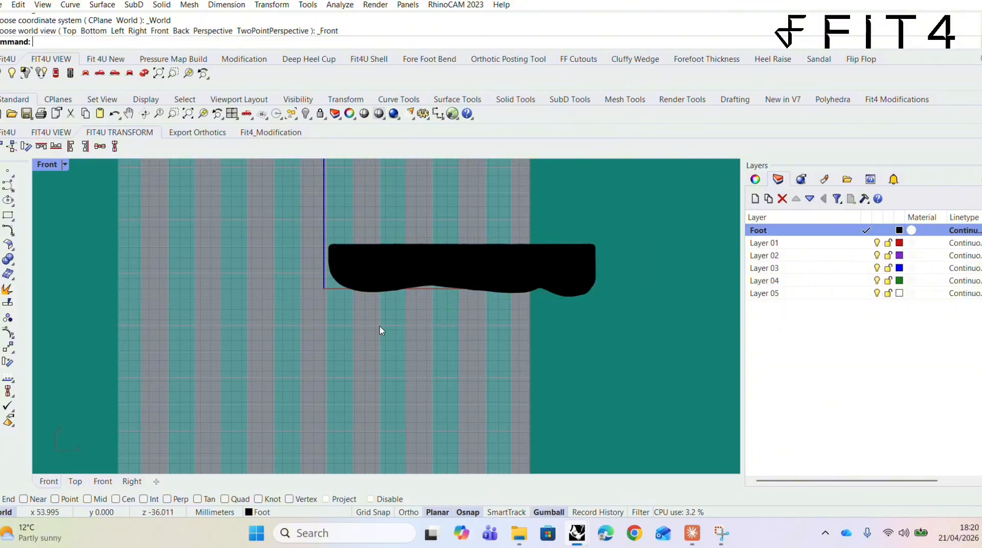
pyautogui.click(441, 263)
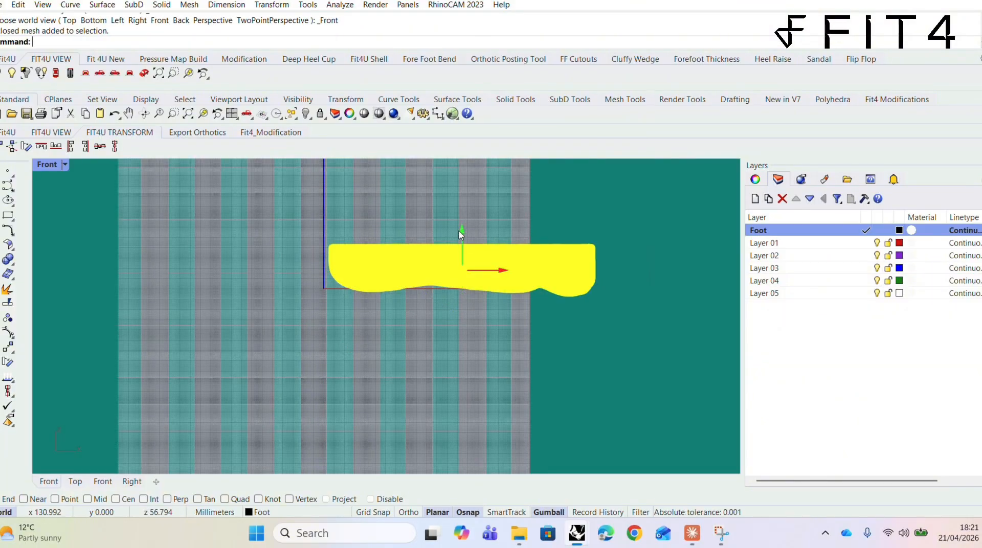
pyautogui.moveTo(460, 233); pyautogui.dragTo(427, 359)
pyautogui.click(426, 355)
pyautogui.moveTo(419, 358); pyautogui.dragTo(386, 365, button='right')
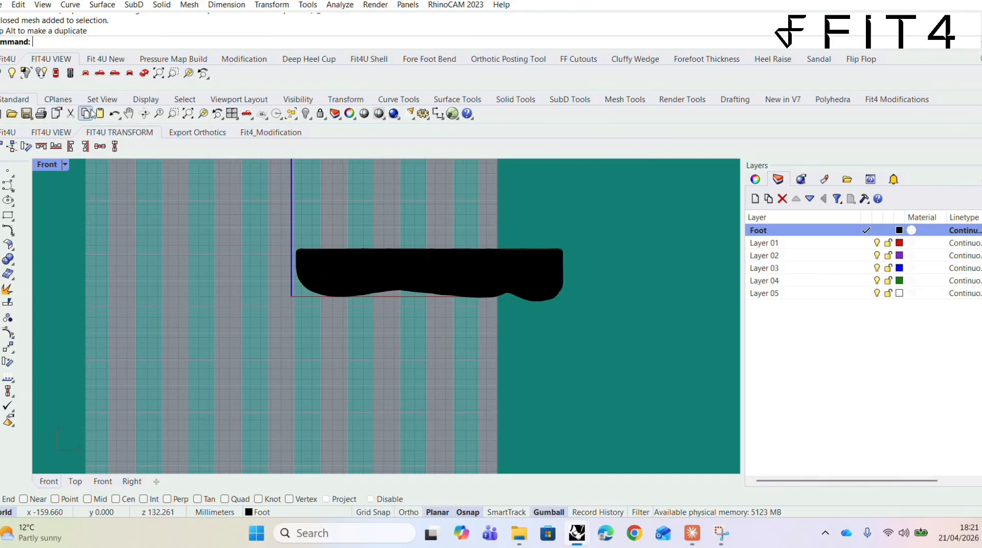
# Step: Rotate the foot mesh by about 0.6 degrees around the heel's lowest point in the front view, lifting the forefoot towards the horizontal axis
pyautogui.click(26, 147)
pyautogui.click(331, 281)
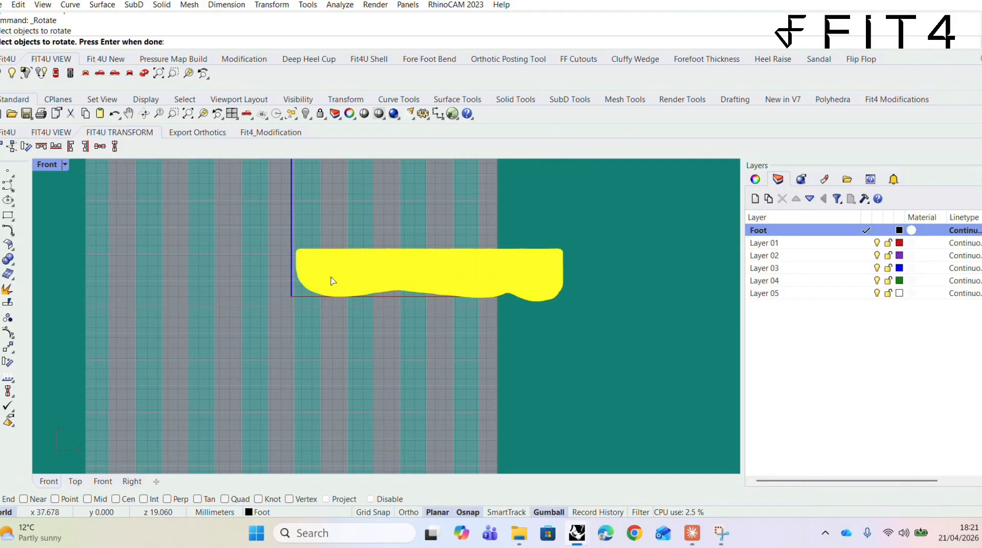
pyautogui.press('Return')
pyautogui.click(332, 296)
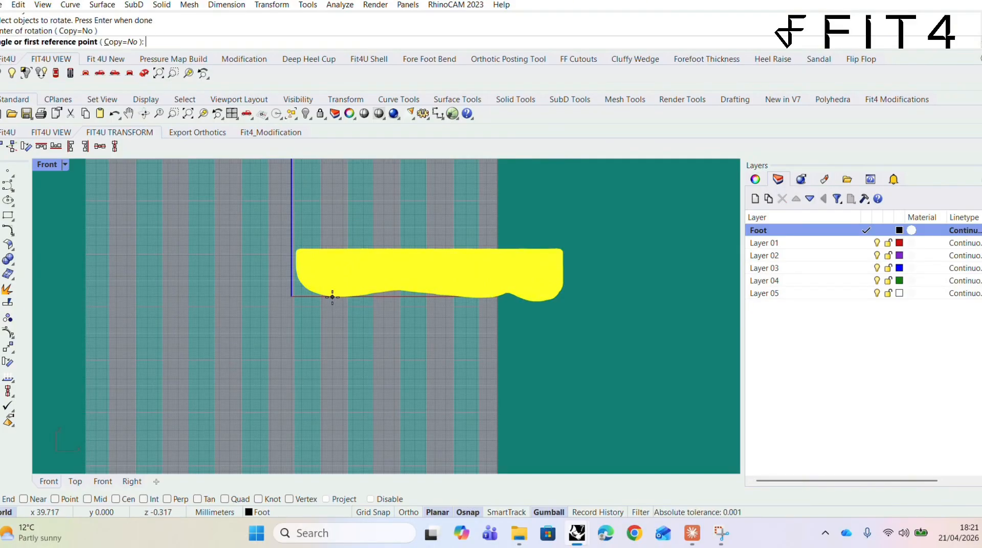
pyautogui.click(462, 293)
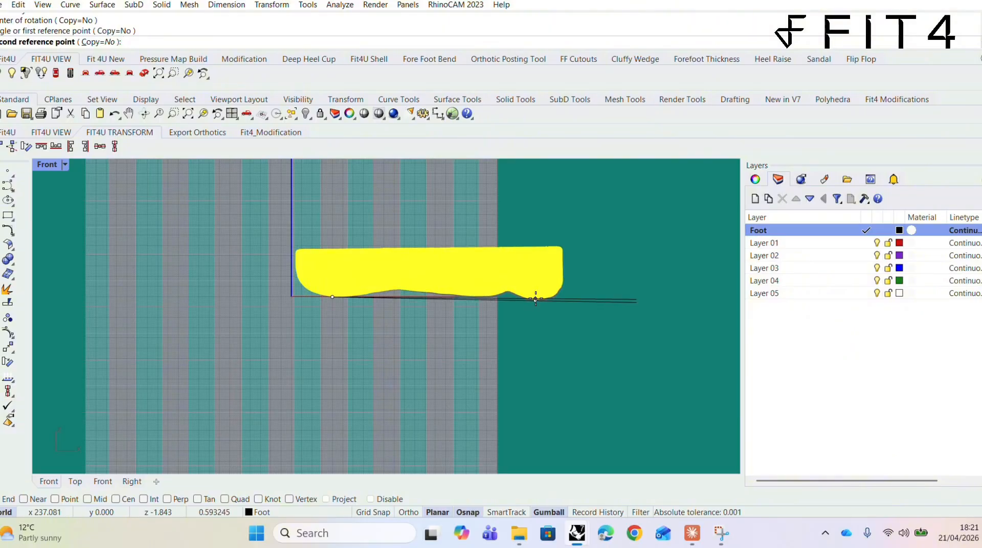
pyautogui.click(535, 299)
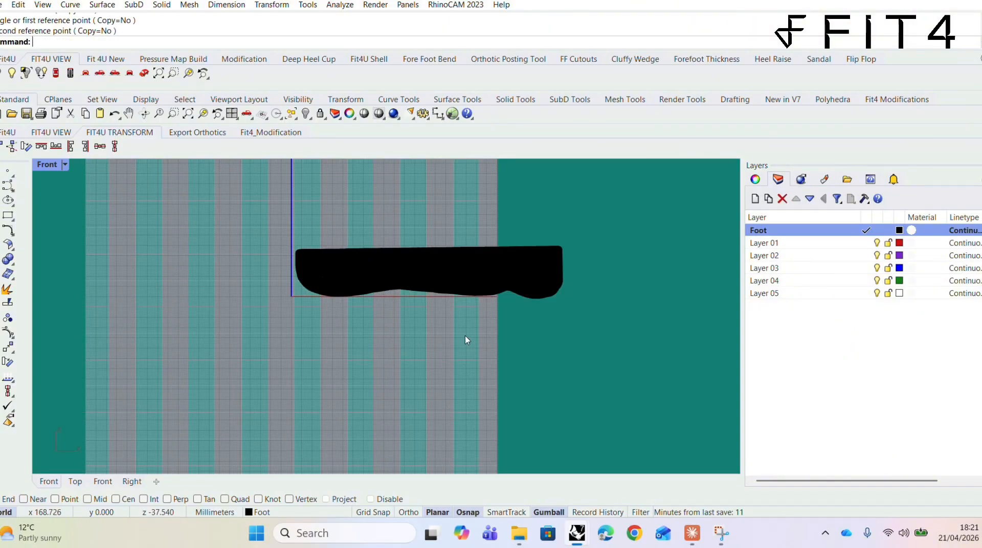
pyautogui.moveTo(456, 337); pyautogui.dragTo(389, 335, button='right')
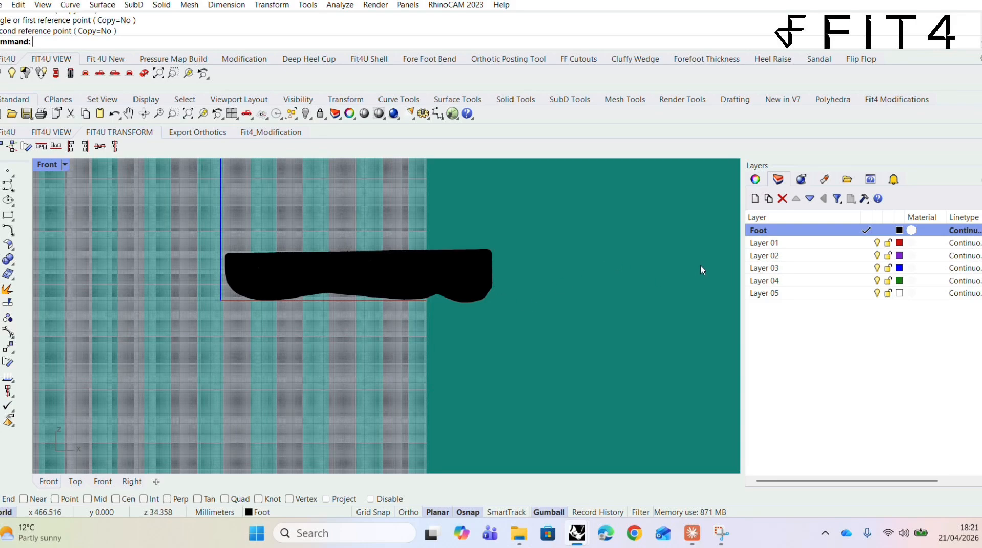
# Step: Make Layer 01 the current layer and rename it as Crv
pyautogui.doubleClick(781, 243)
pyautogui.click(767, 244)
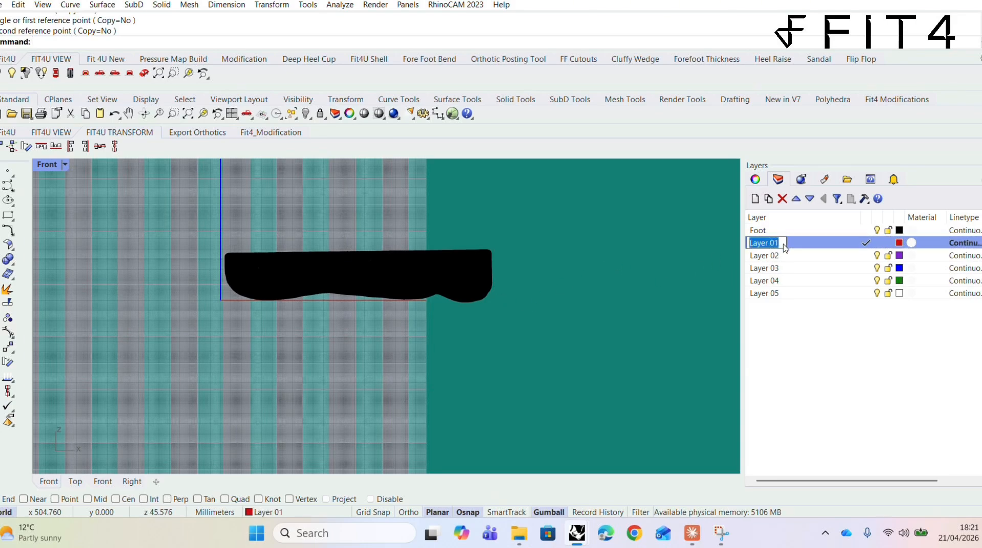
pyautogui.press('BackSpace')
pyautogui.press('BackSpace')
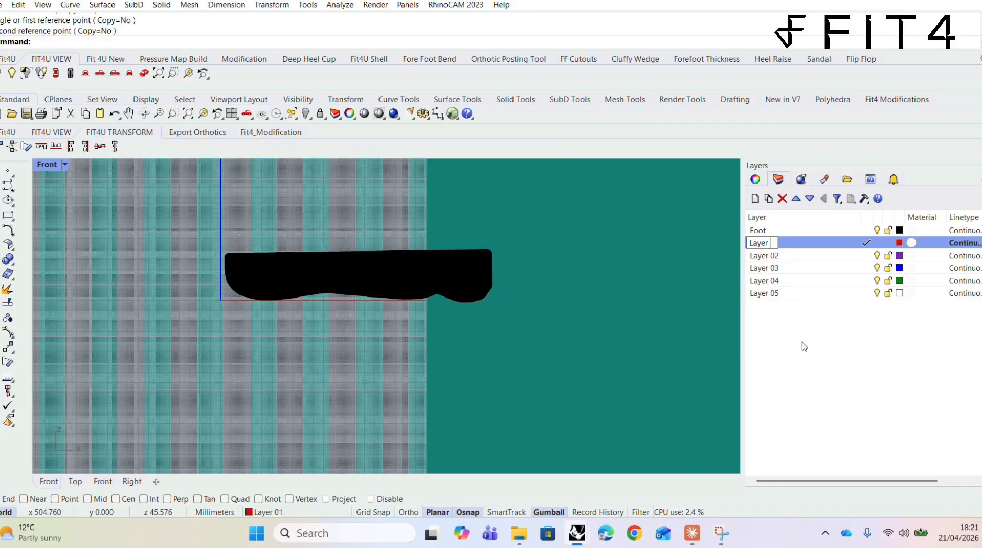
pyautogui.press('BackSpace')
pyautogui.press('BackSpace')
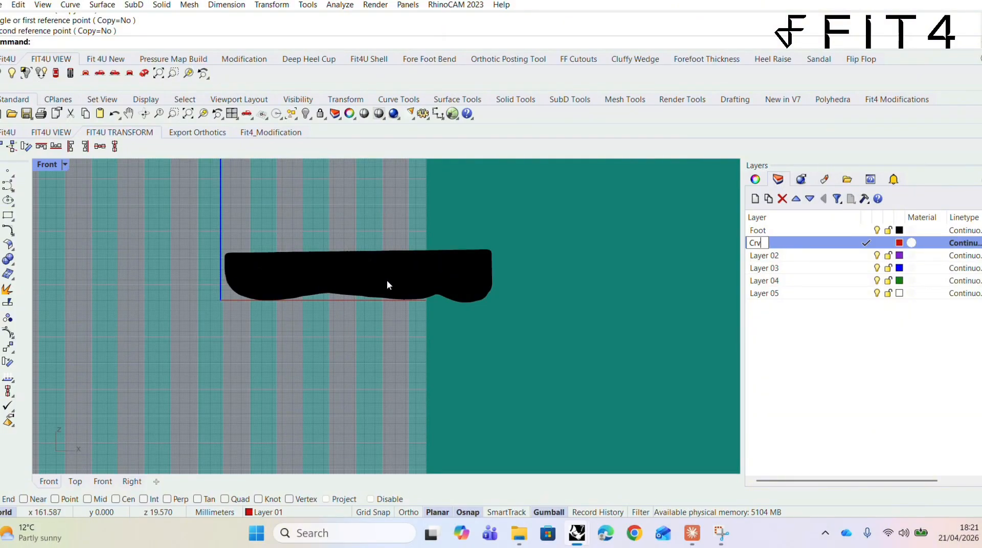
pyautogui.press('Return')
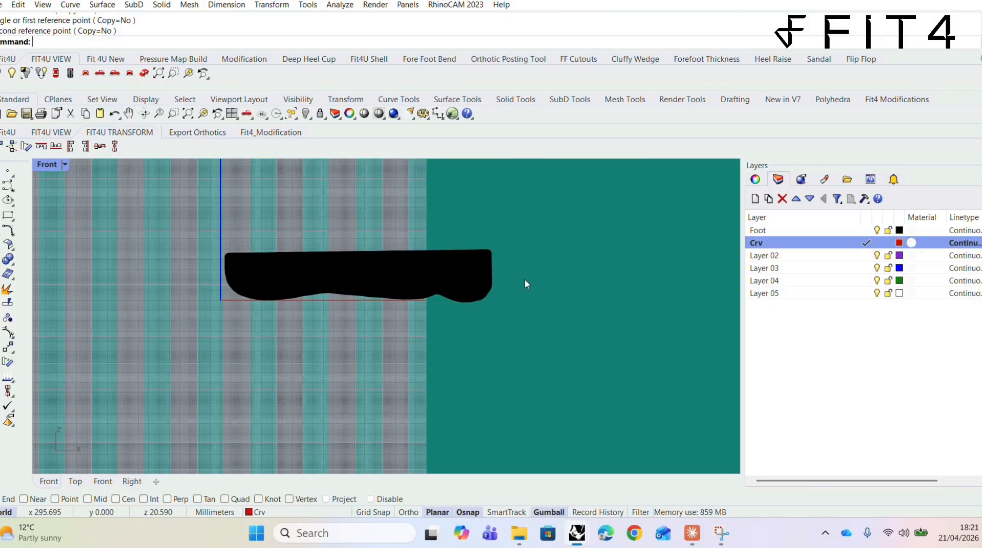
# Step: Draw a horizontal line with Ortho on through the upper part of the foot mesh, extending beyond both heel and toes
pyautogui.click(13, 190)
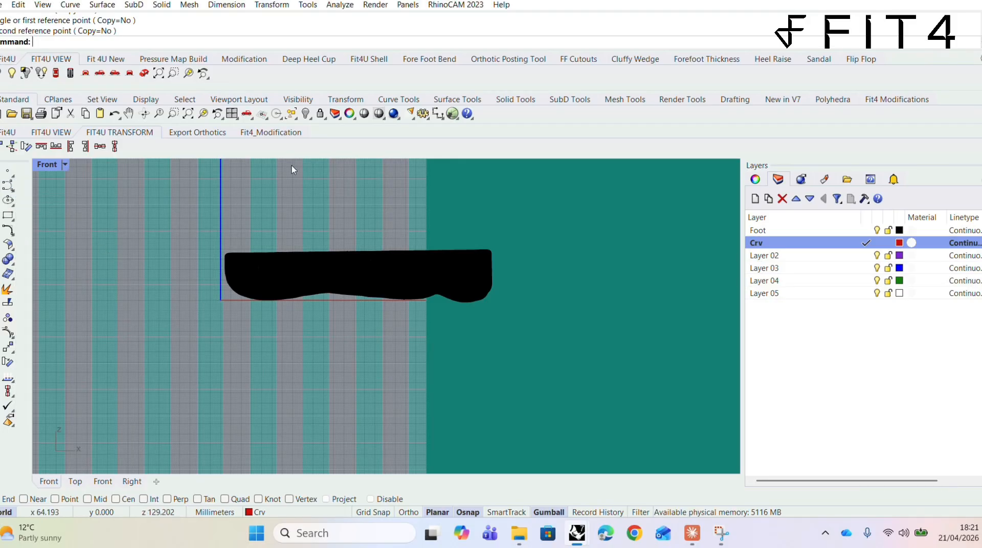
pyautogui.click(404, 101)
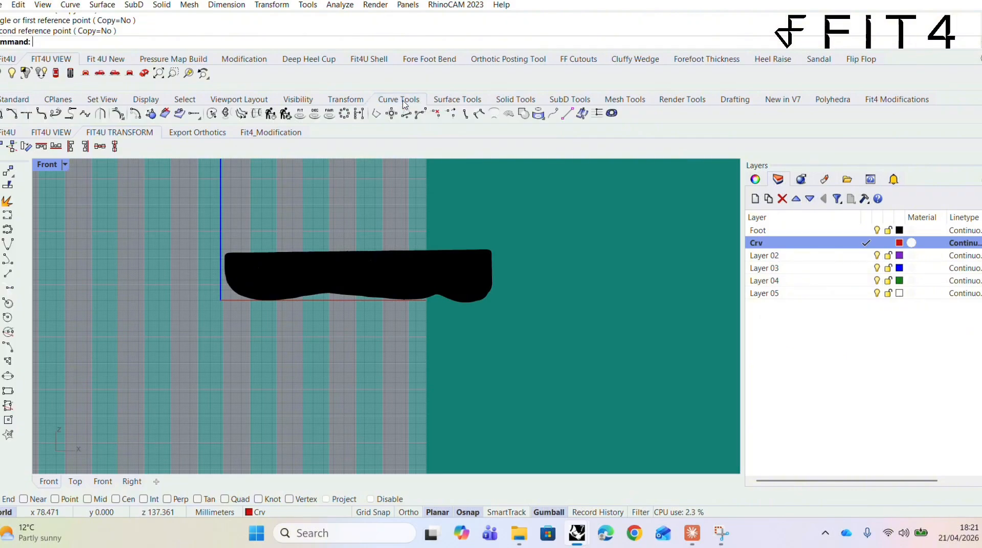
pyautogui.click(7, 273)
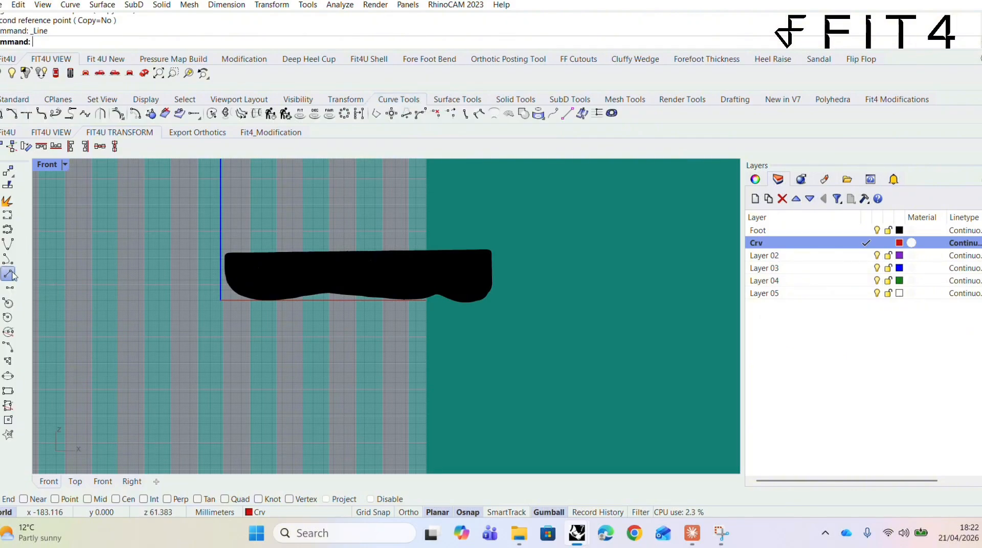
pyautogui.click(207, 264)
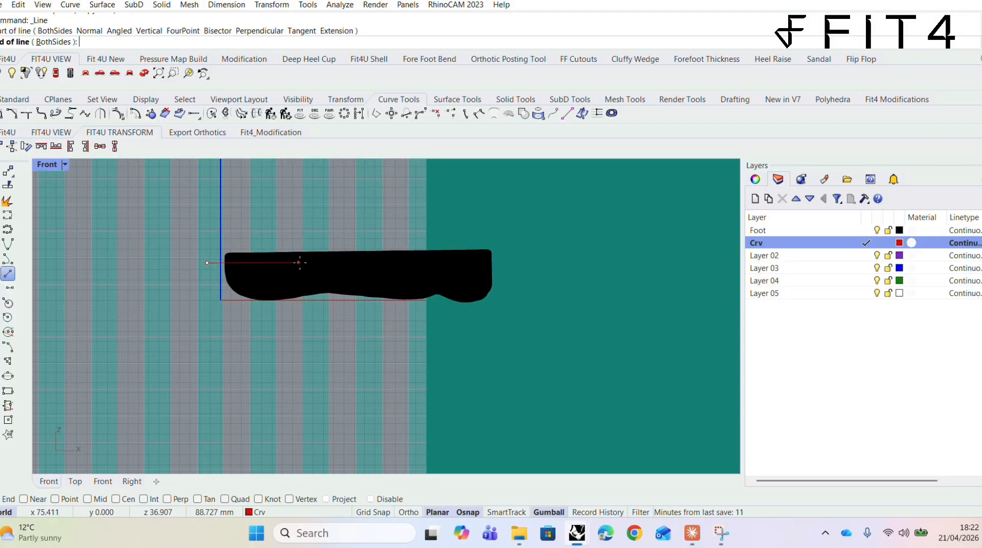
pyautogui.click(407, 512)
pyautogui.click(527, 294)
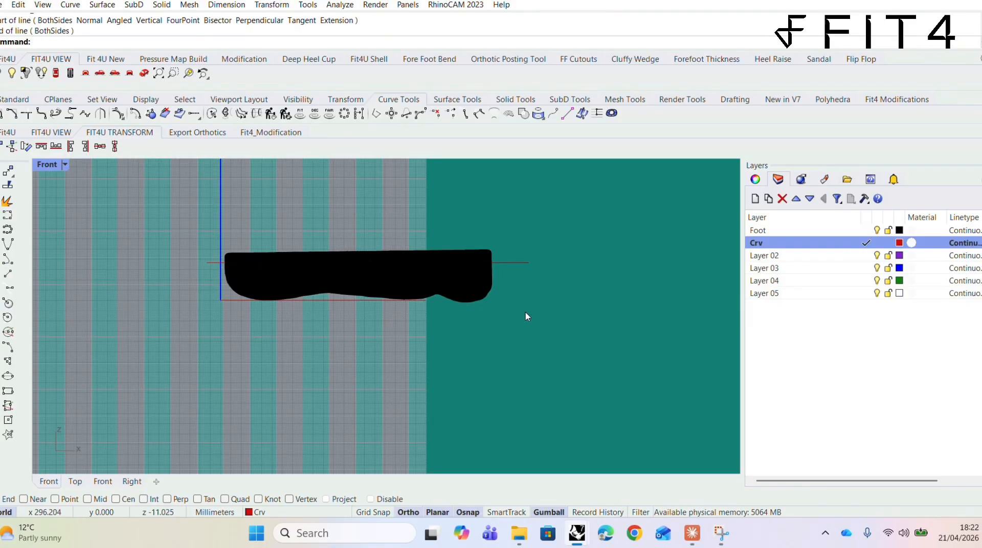
# Step: Extrude the horizontal line straight to both sides as an open surface that extends past both sides of the foot mesh
pyautogui.click(144, 73)
pyautogui.moveTo(210, 315); pyautogui.dragTo(263, 325, button='right')
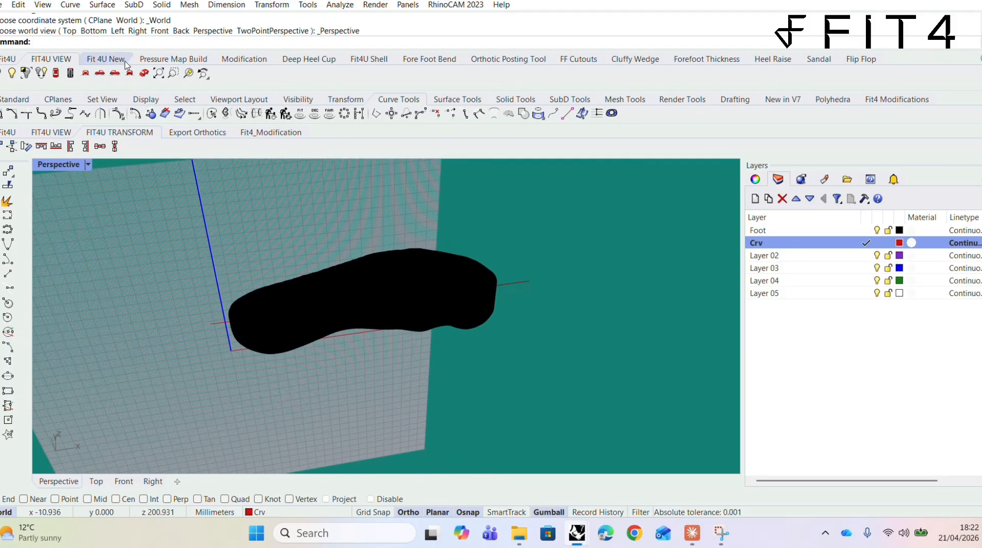
pyautogui.click(102, 5)
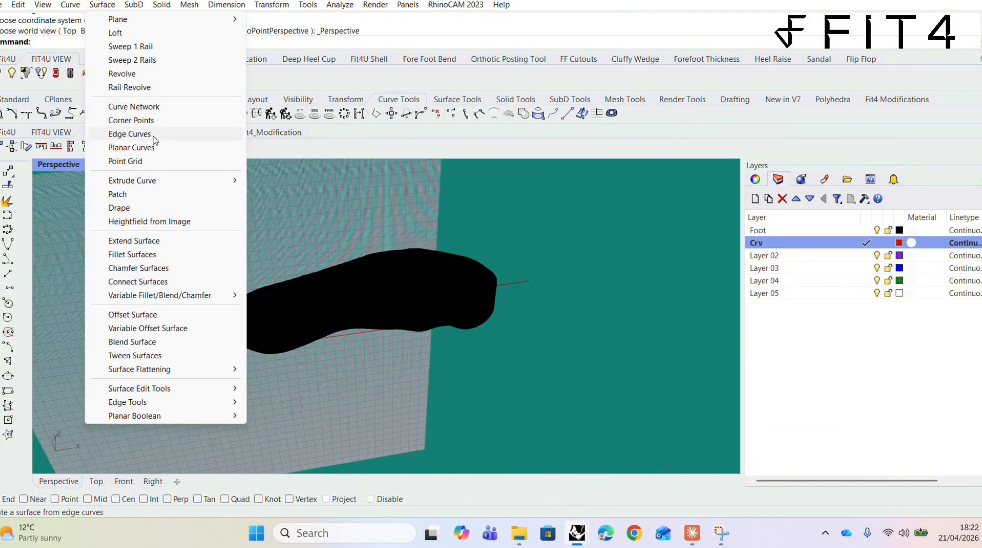
pyautogui.moveTo(224, 186)
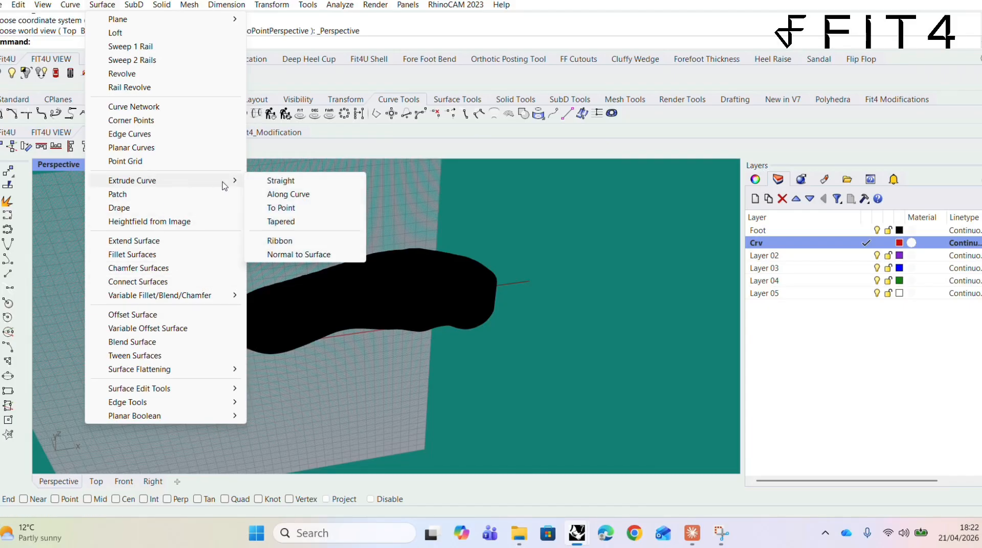
pyautogui.click(271, 180)
pyautogui.click(222, 324)
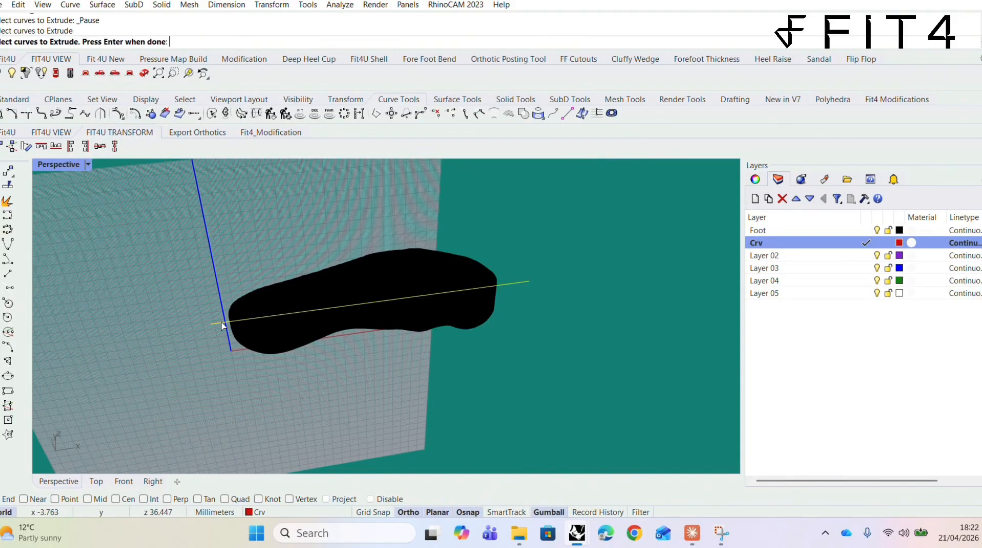
pyautogui.press('Return')
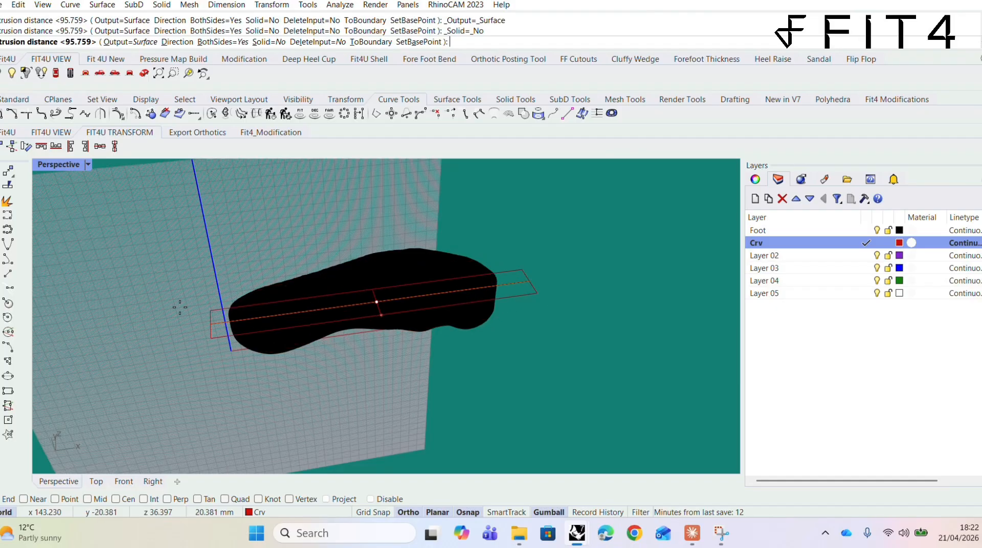
pyautogui.click(158, 217)
pyautogui.press('Return')
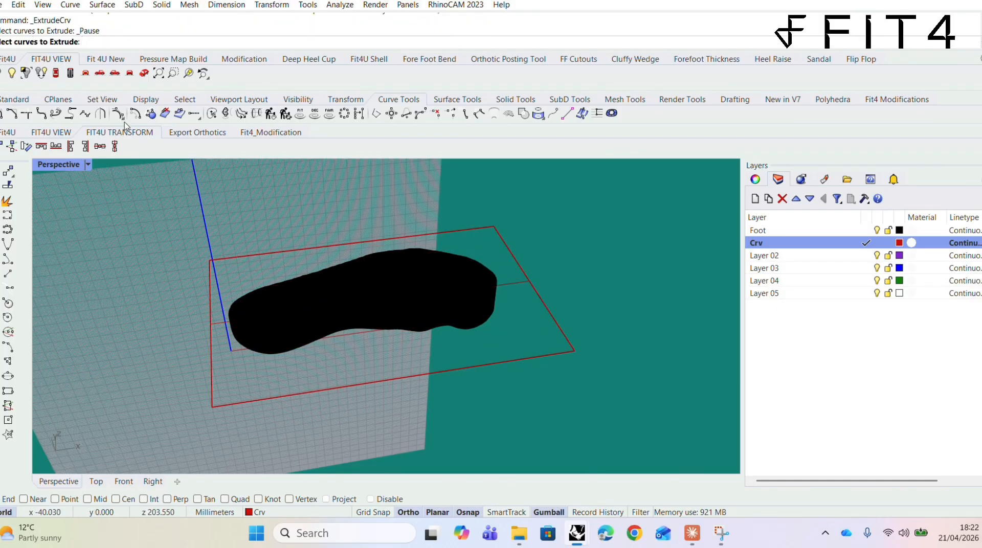
pyautogui.click(144, 73)
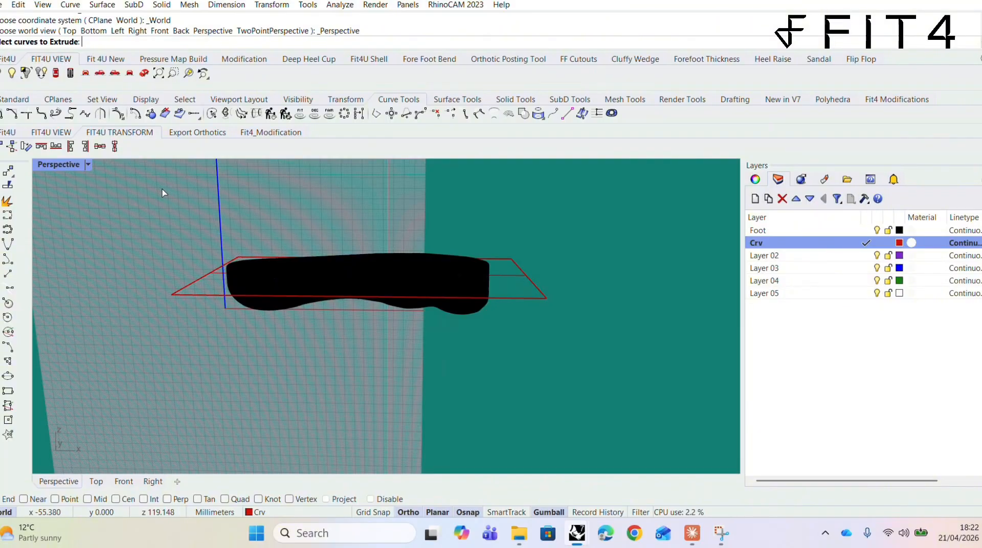
pyautogui.press('Escape')
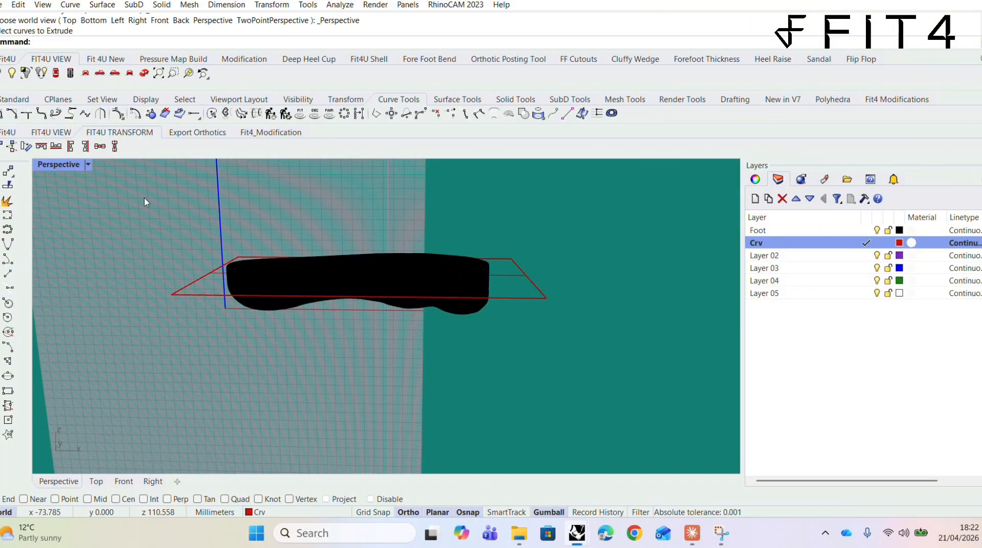
# Step: Split the foot mesh with MeshSplit, using the extruded horizontal surface as the cutting object
pyautogui.write('Mesh')
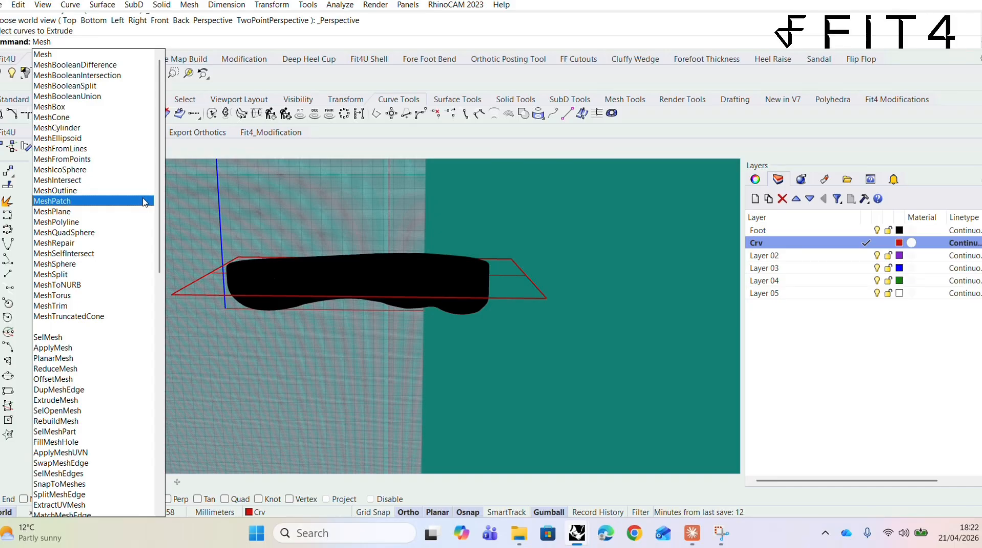
pyautogui.click(145, 202)
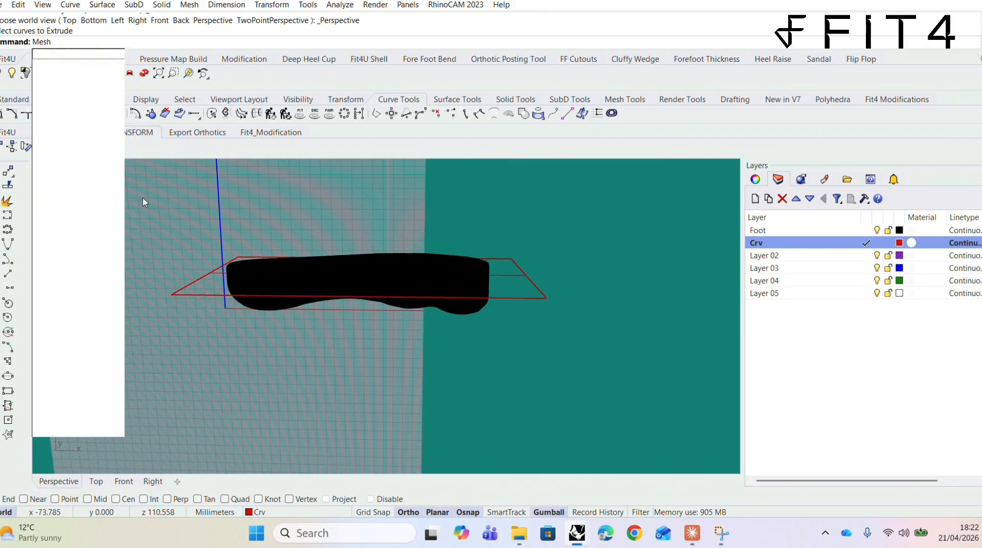
pyautogui.write('S')
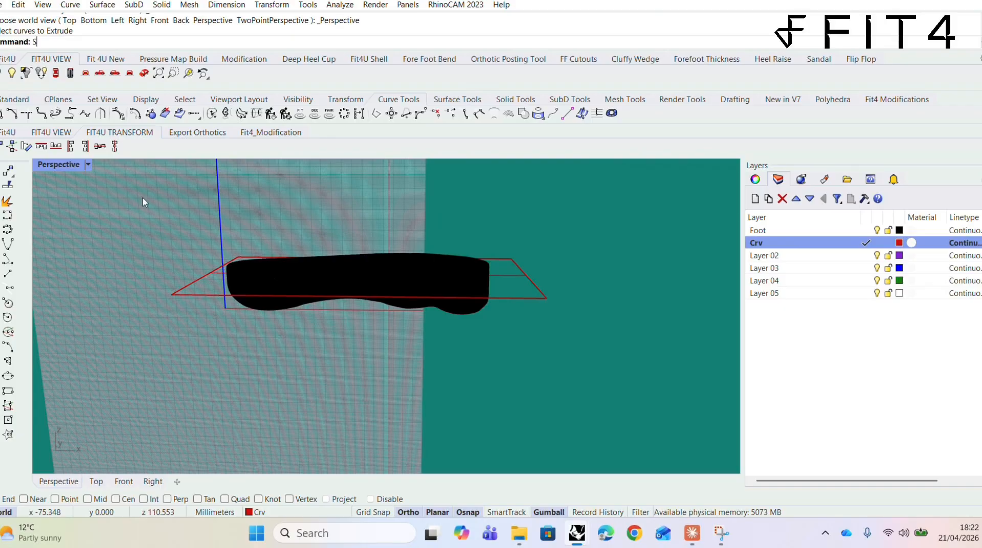
pyautogui.write('plit')
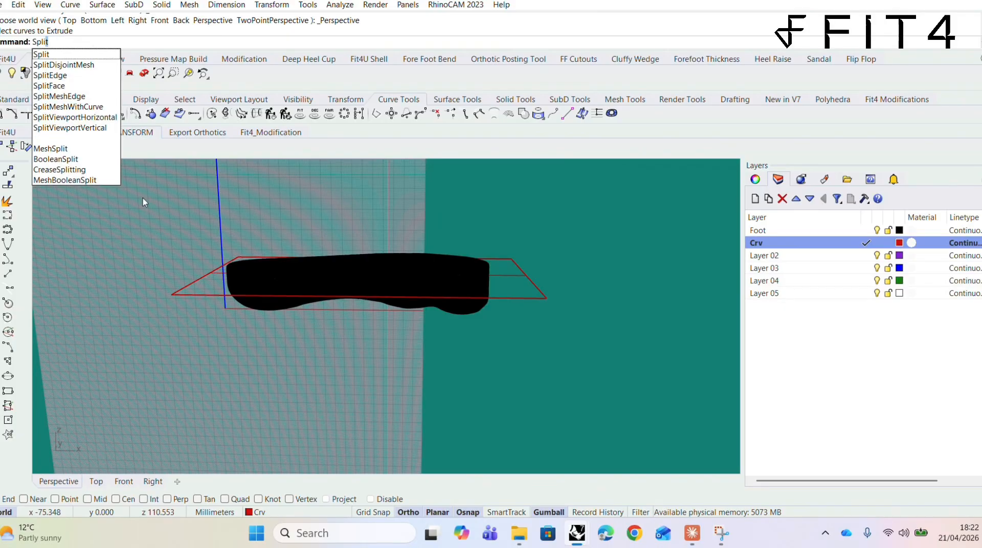
pyautogui.click(50, 148)
pyautogui.moveTo(256, 394)
pyautogui.mouseDown(button='right')
pyautogui.moveTo(287, 390)
pyautogui.moveTo(266, 397)
pyautogui.mouseUp(button='right')
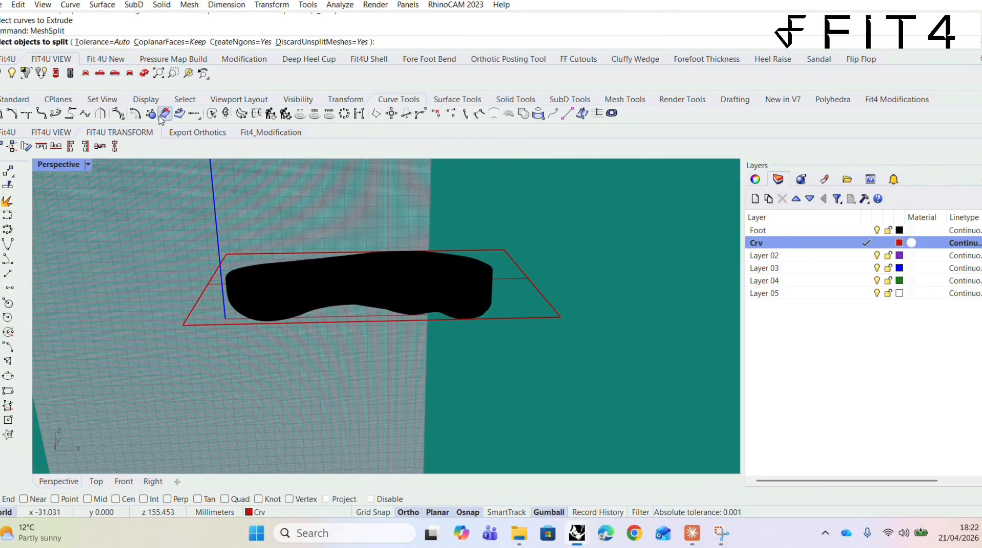
pyautogui.click(86, 73)
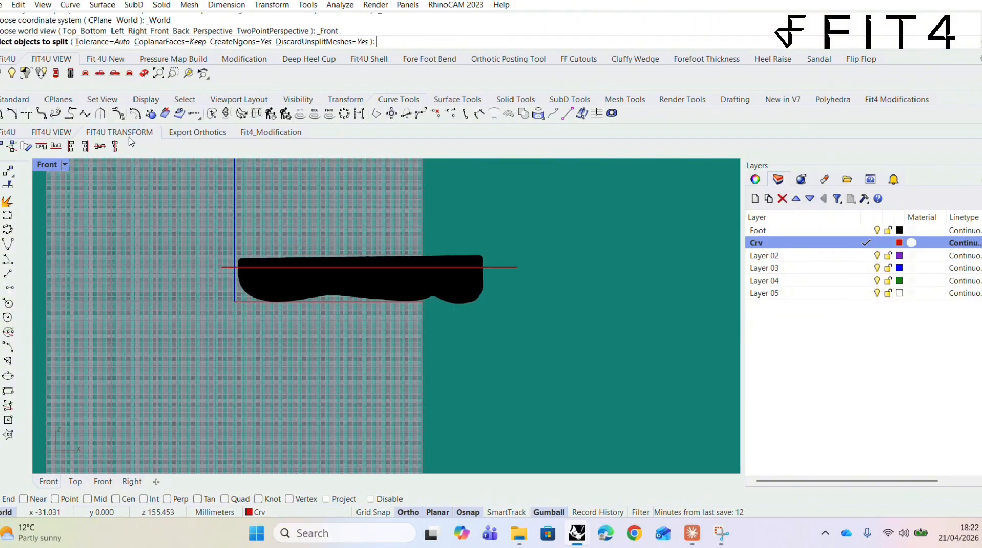
pyautogui.click(462, 294)
pyautogui.press('Return')
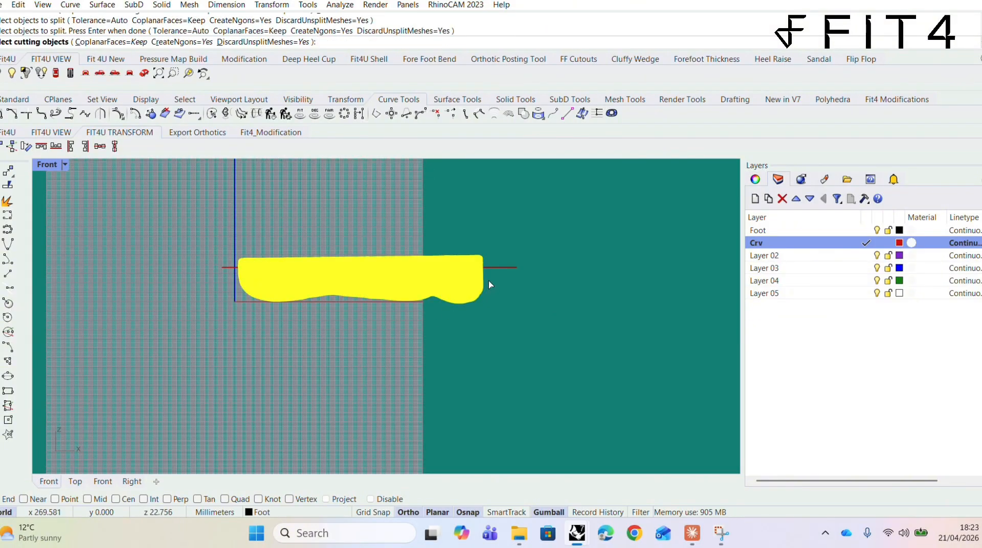
pyautogui.click(496, 267)
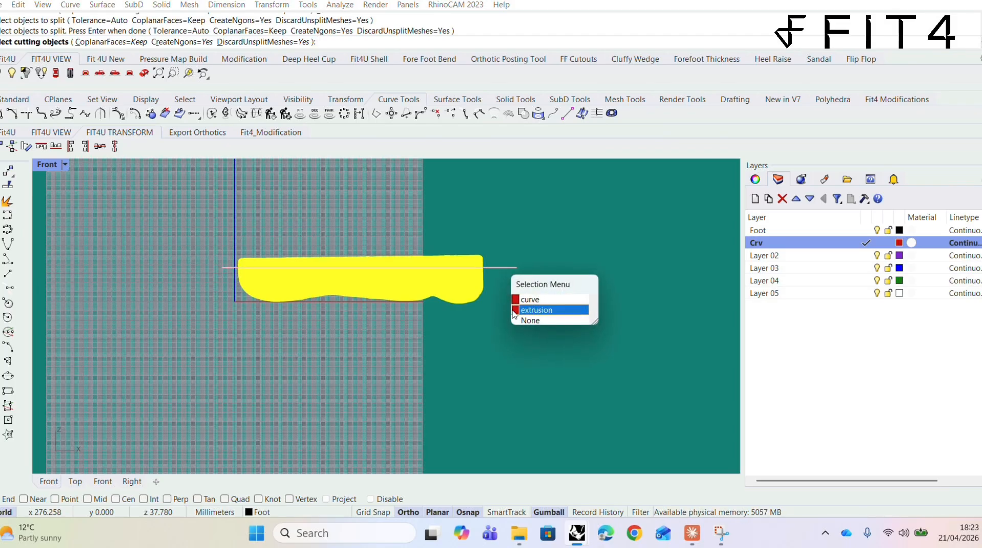
pyautogui.click(532, 310)
pyautogui.press('Return')
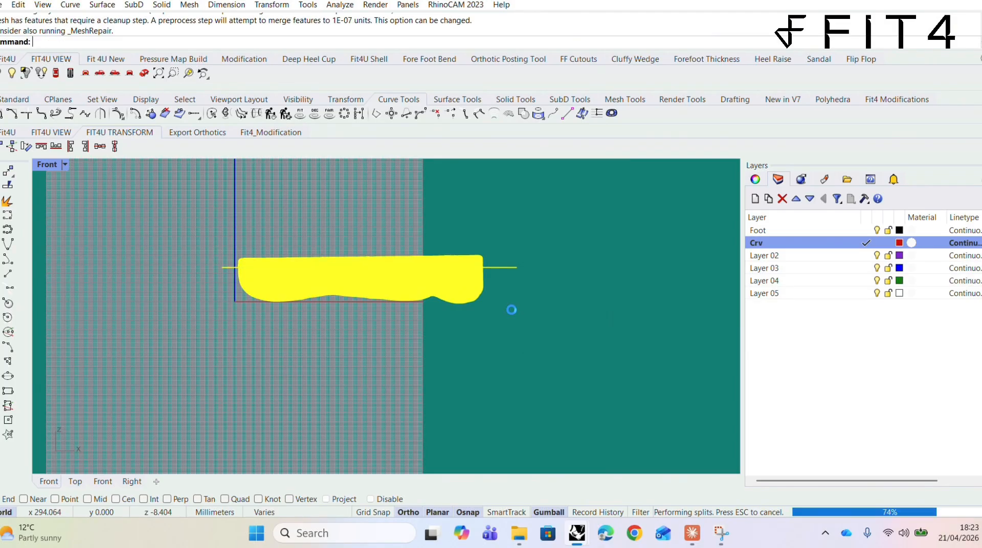
pyautogui.moveTo(516, 350); pyautogui.dragTo(499, 344, button='right')
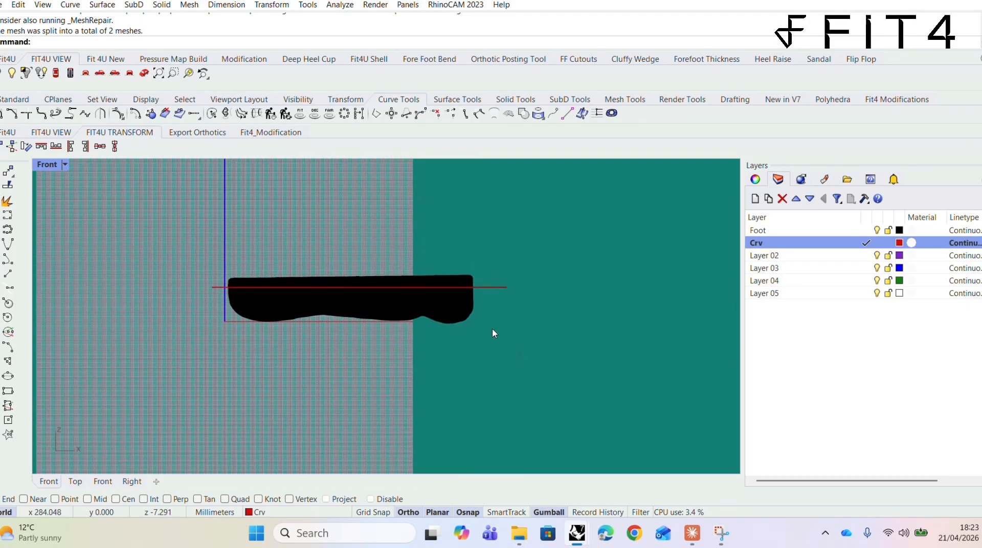
# Step: Delete the upper strip of the split foot mesh, along with the cutting line and its extruded surface
pyautogui.click(470, 283)
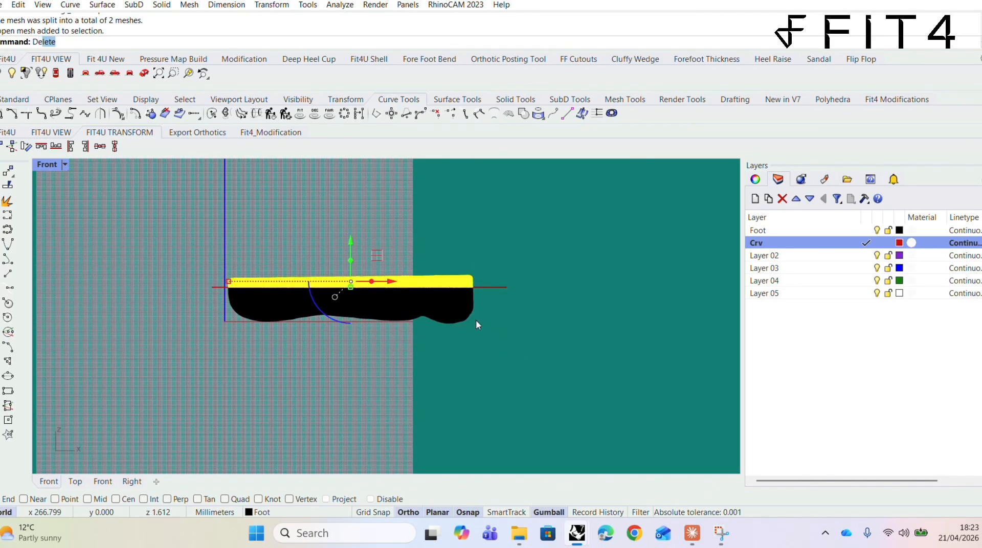
pyautogui.press('Return')
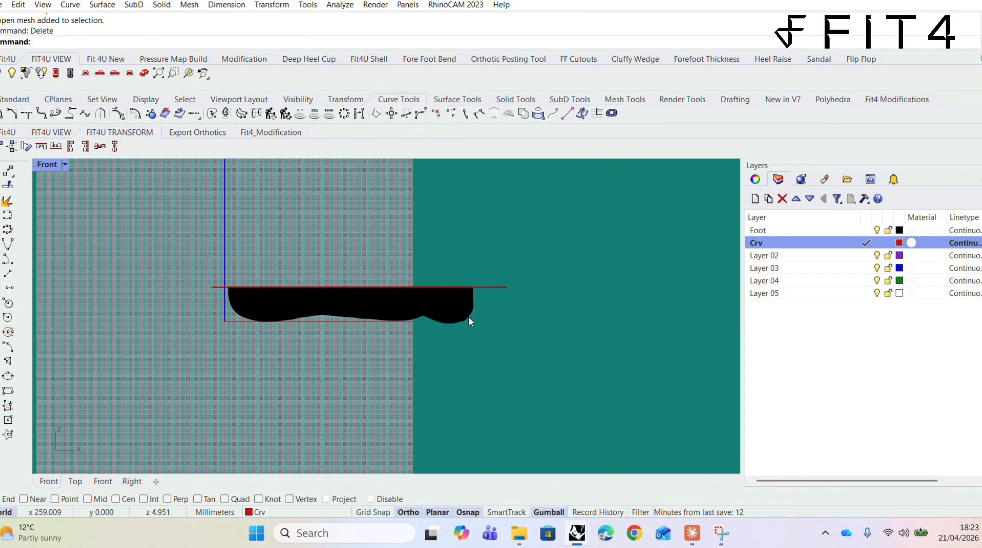
pyautogui.moveTo(531, 277); pyautogui.dragTo(489, 302)
pyautogui.press('Delete')
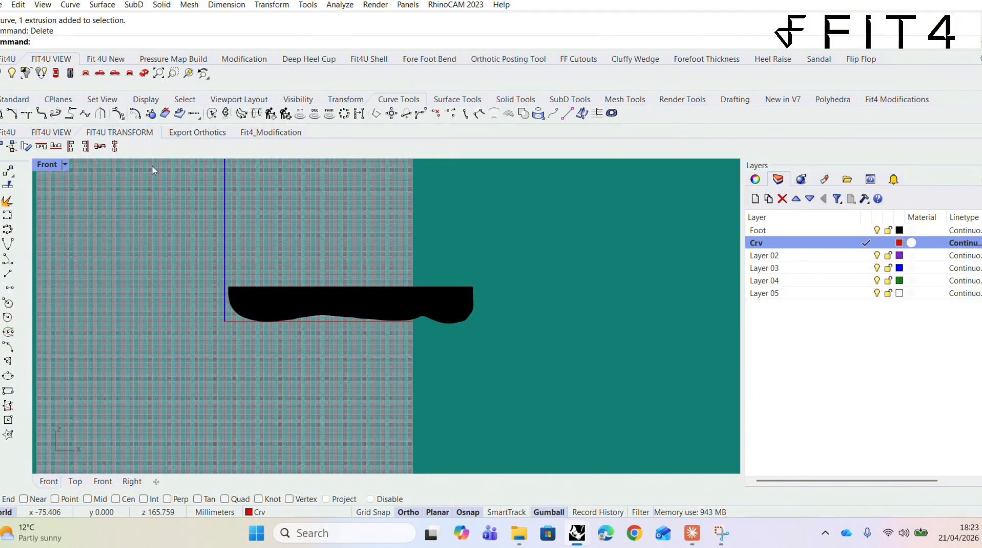
# Step: Create contour curves across the trimmed foot mesh at the default spacing, with the contour direction running horizontally from heel to toes
pyautogui.click(143, 74)
pyautogui.moveTo(267, 368); pyautogui.dragTo(369, 324, button='right')
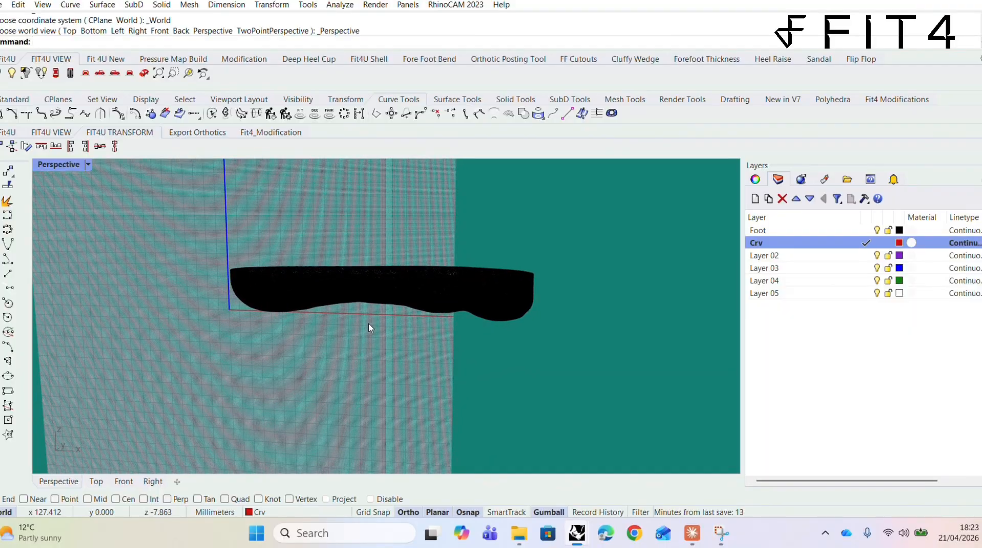
pyautogui.moveTo(361, 323); pyautogui.dragTo(364, 296, button='right')
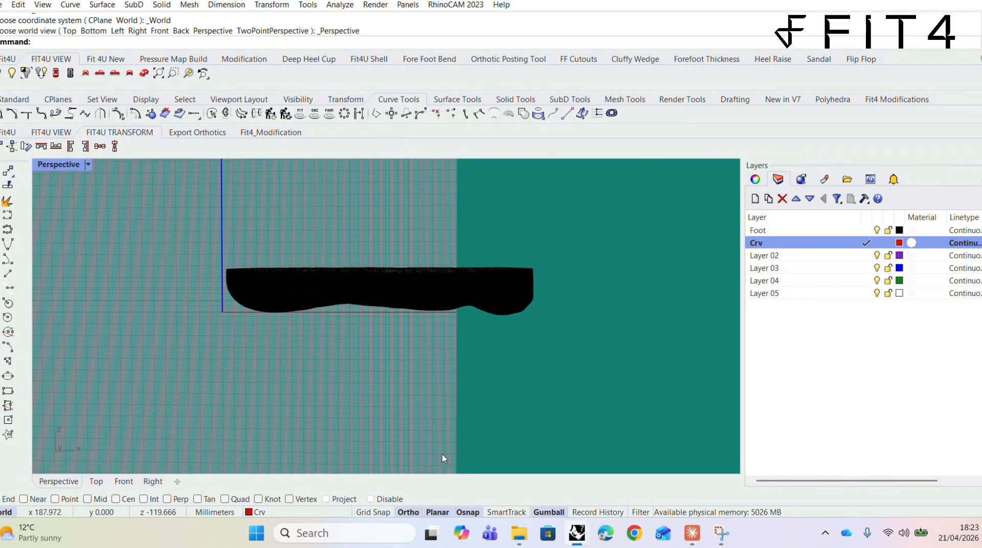
pyautogui.write('On')
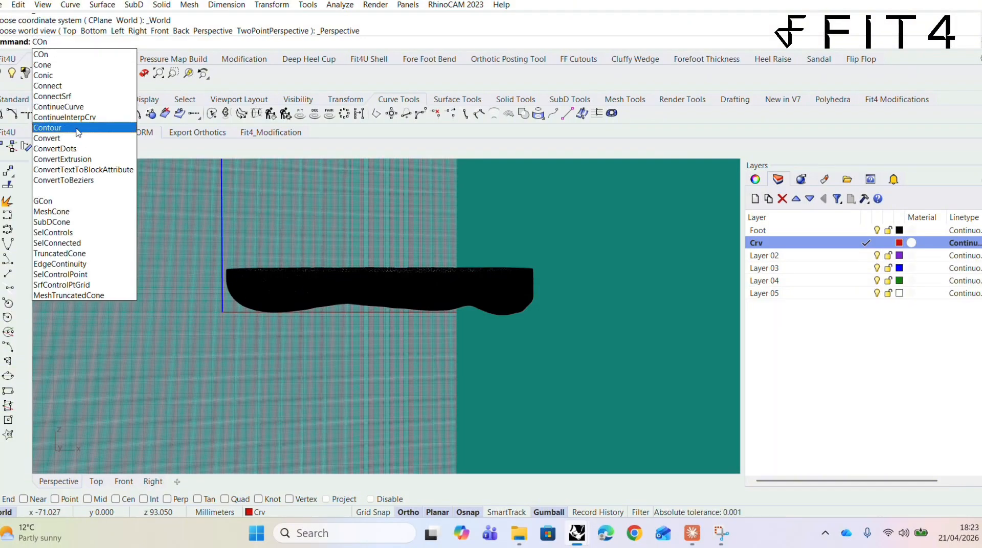
pyautogui.click(77, 128)
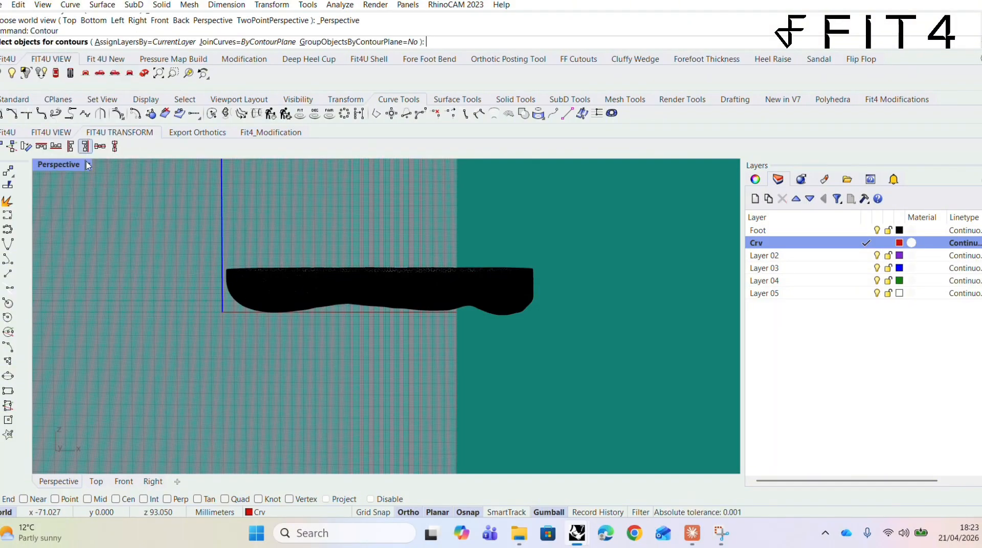
pyautogui.click(85, 73)
pyautogui.click(265, 292)
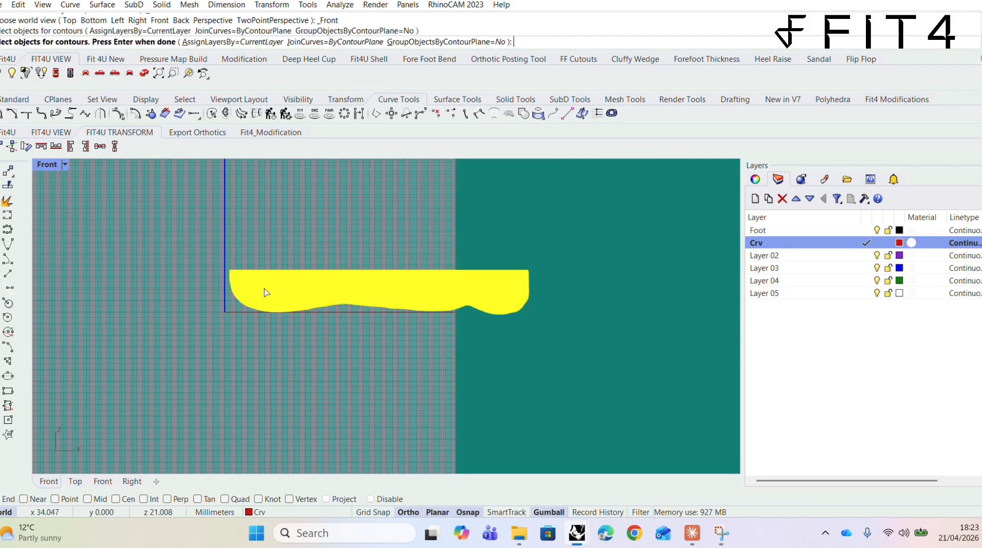
pyautogui.press('Return')
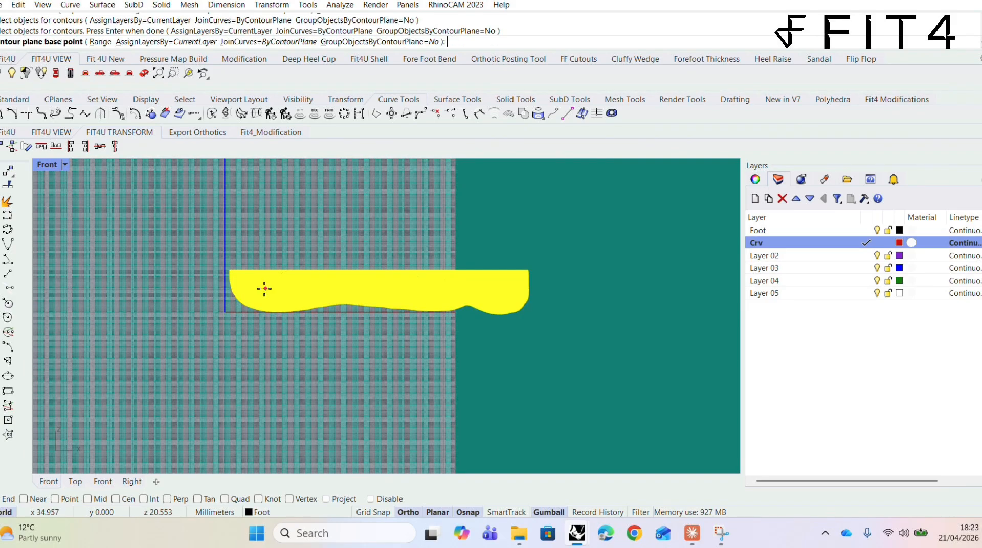
pyautogui.click(230, 276)
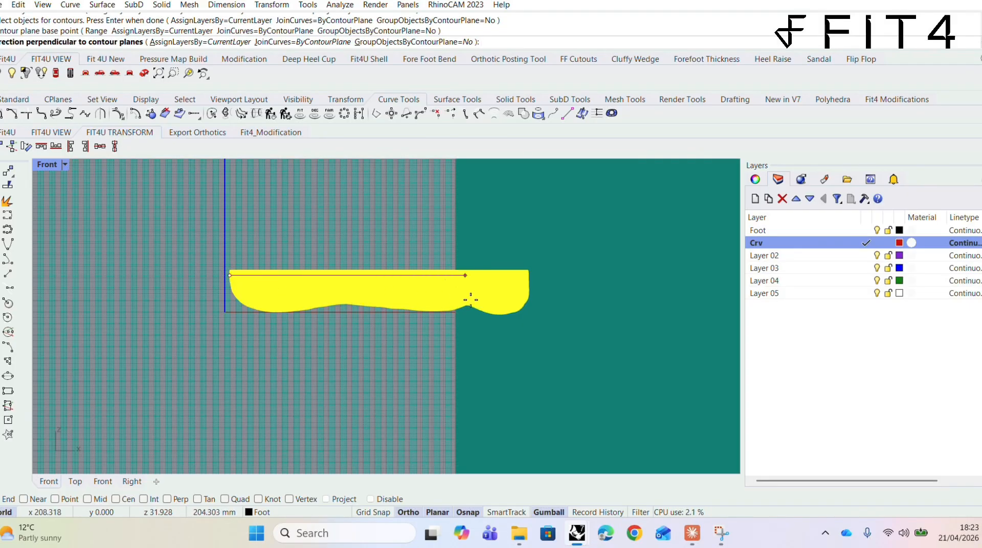
pyautogui.click(529, 276)
pyautogui.press('Return')
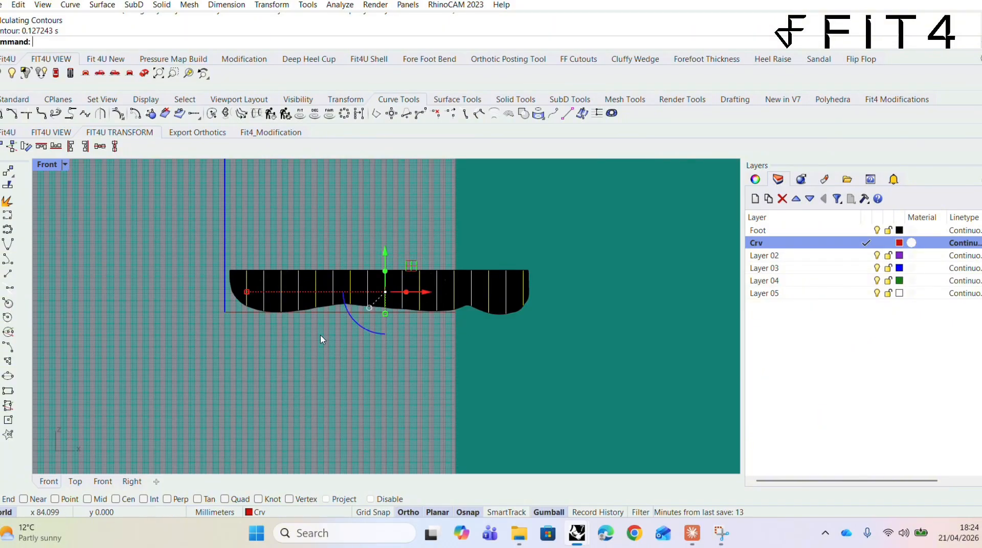
# Step: Make Layer 02 the current layer, rename it as SRF and change its colour to golden orange
pyautogui.click(143, 73)
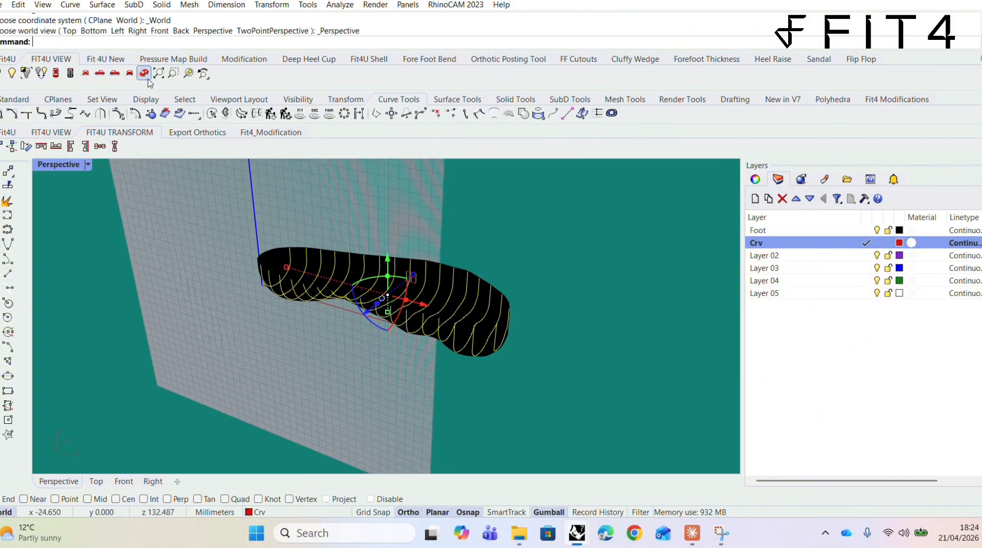
pyautogui.moveTo(431, 410); pyautogui.dragTo(495, 377, button='right')
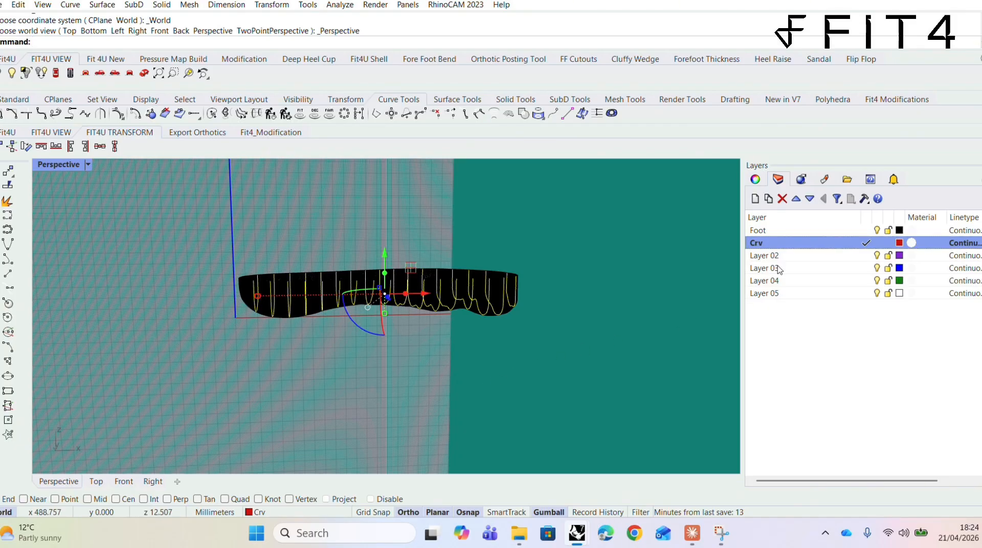
pyautogui.click(794, 259)
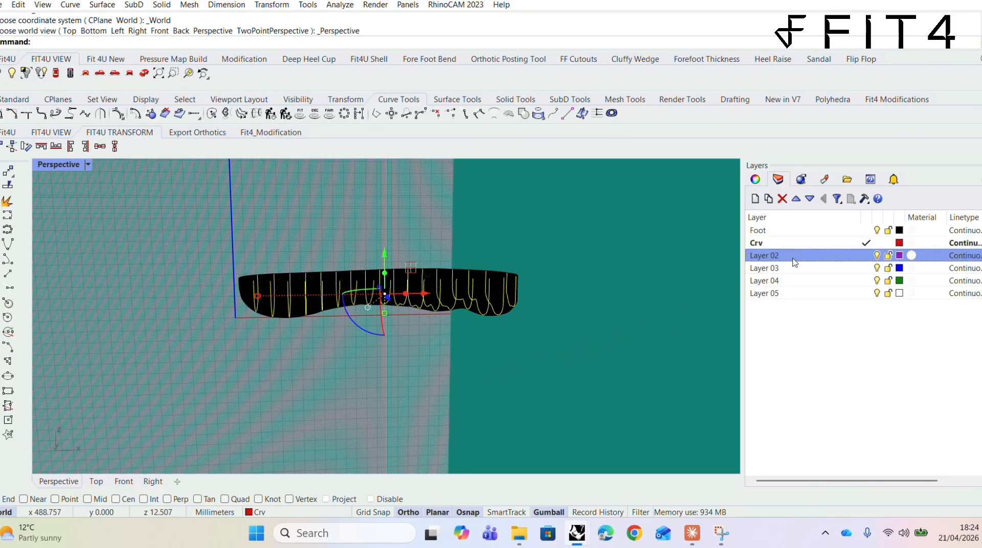
pyautogui.doubleClick(794, 260)
pyautogui.click(795, 261)
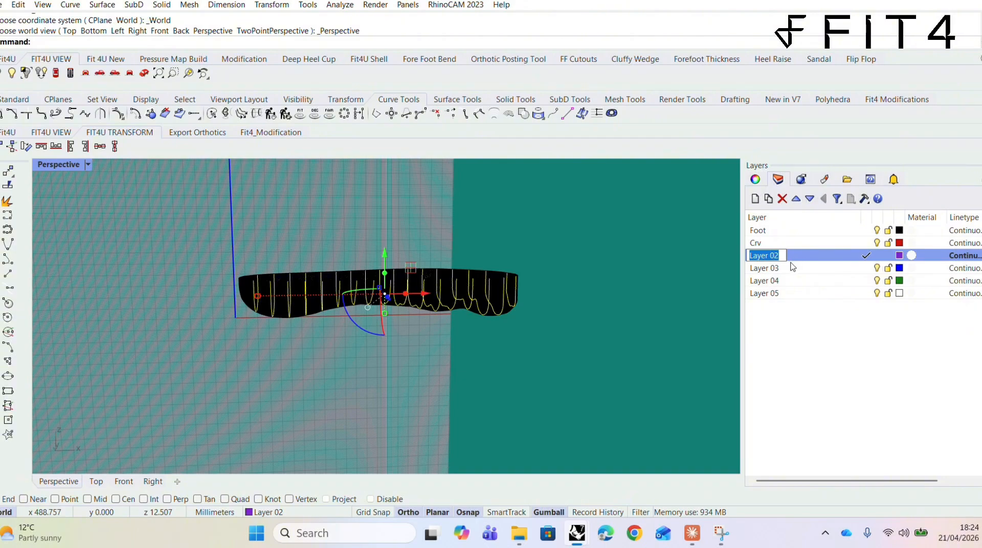
pyautogui.press('BackSpace')
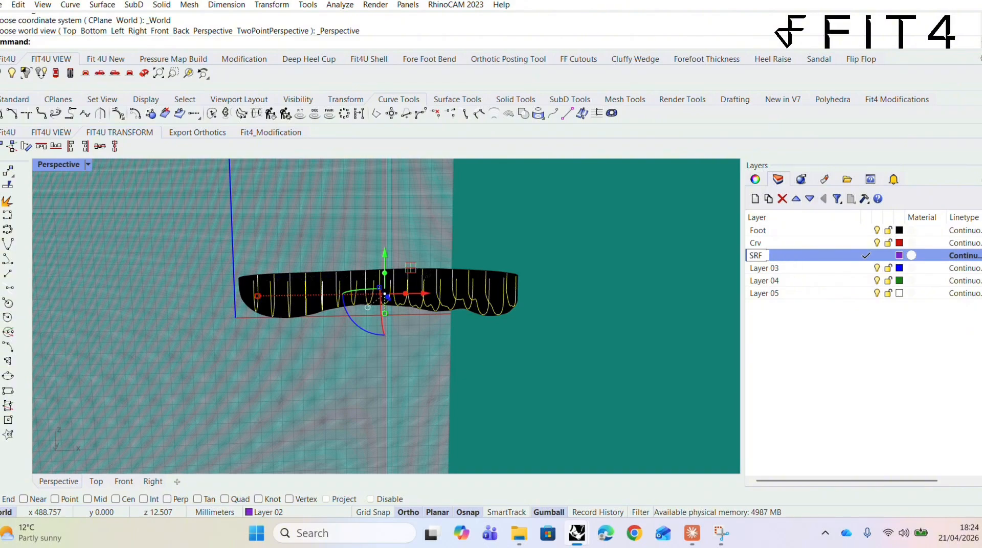
pyautogui.click(900, 254)
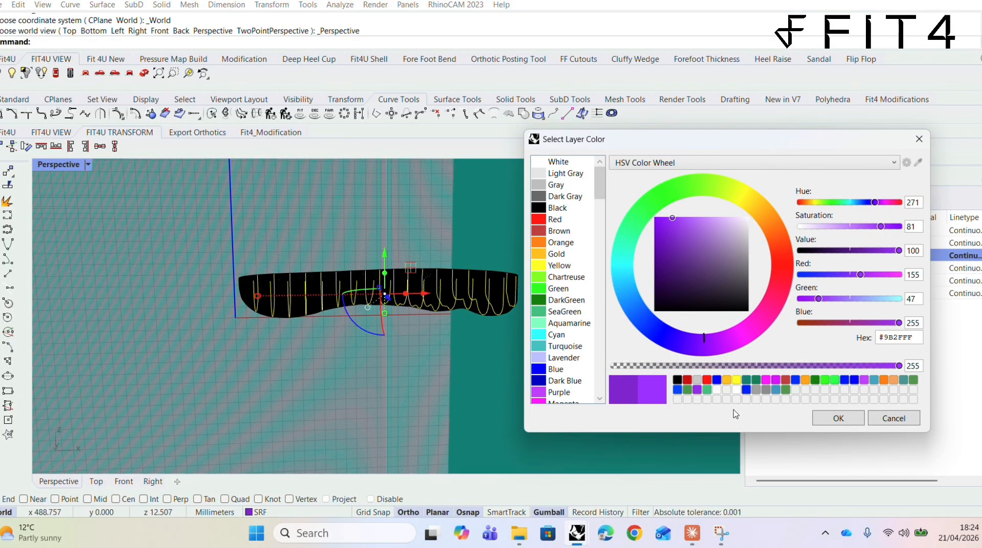
pyautogui.click(726, 381)
pyautogui.click(838, 418)
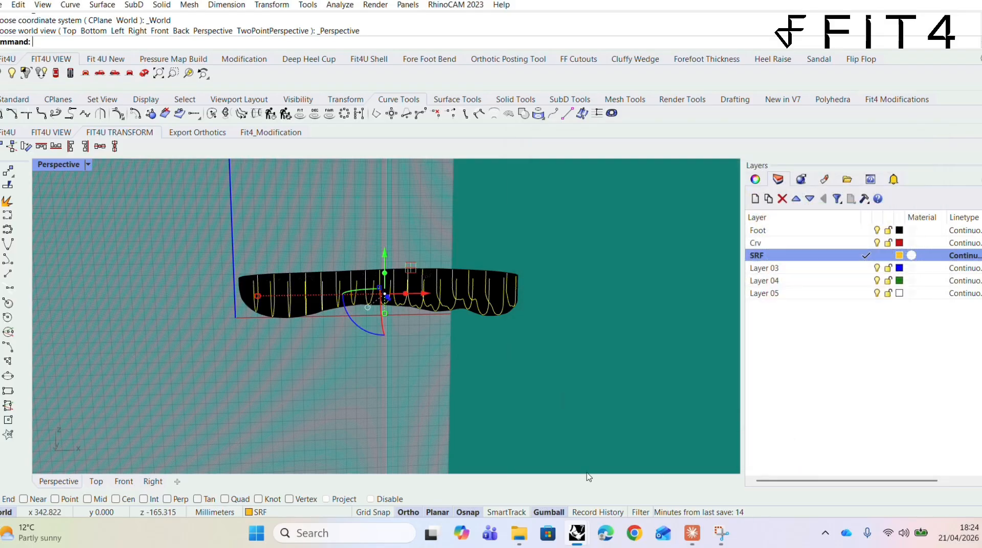
# Step: Deselect the contour curves and hide the Foot layer to isolate them
pyautogui.click(478, 421)
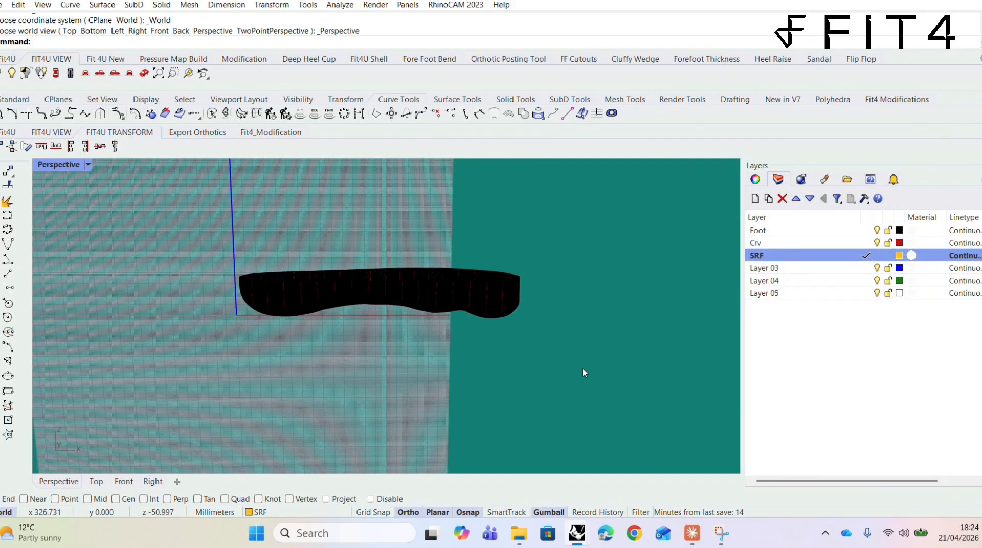
pyautogui.click(867, 231)
pyautogui.click(877, 230)
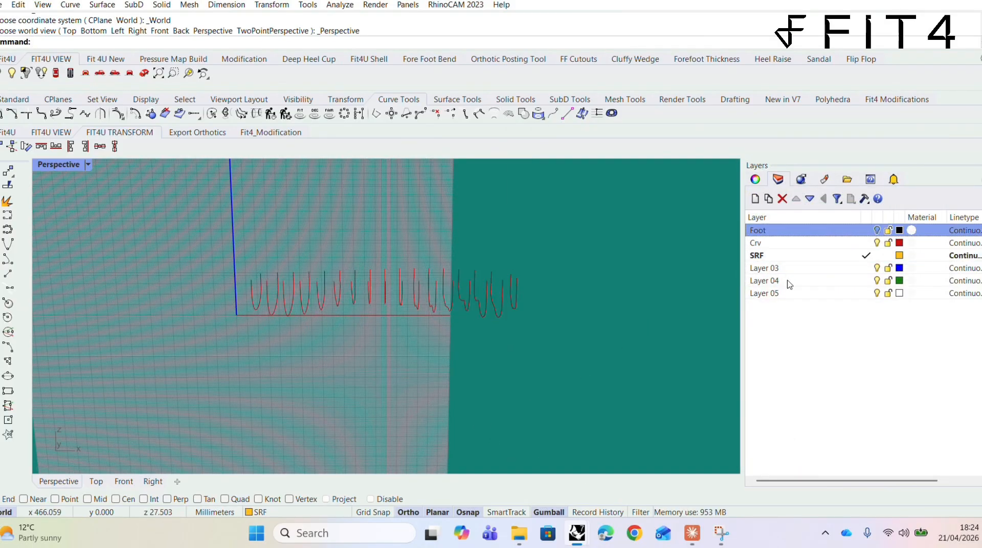
pyautogui.moveTo(560, 353); pyautogui.dragTo(441, 385, button='right')
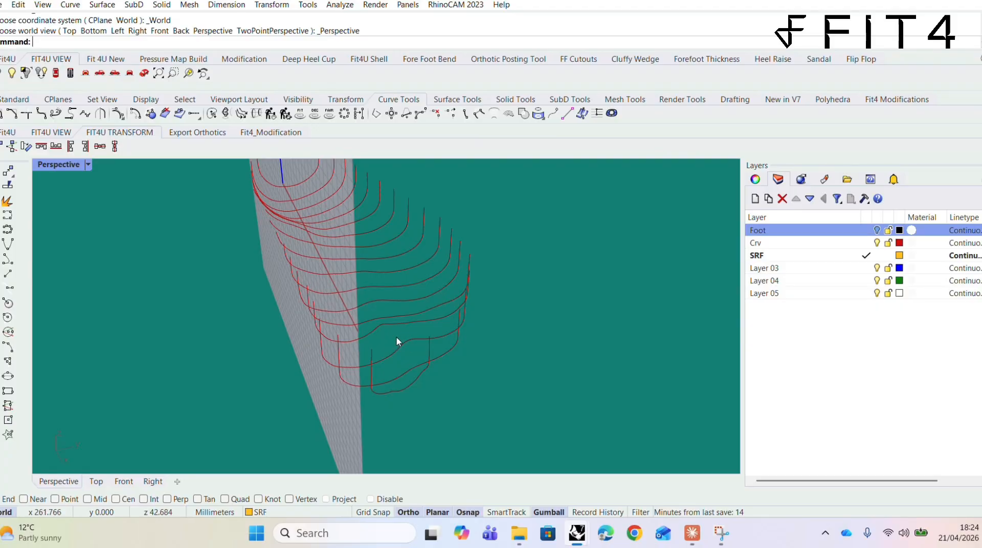
pyautogui.moveTo(454, 381); pyautogui.dragTo(601, 337, button='right')
# Step: Rebuild all the contour curves with a point count of 8 and degree 3, deleting the input curves
pyautogui.moveTo(599, 210); pyautogui.dragTo(416, 212)
pyautogui.moveTo(142, 315); pyautogui.dragTo(97, 336)
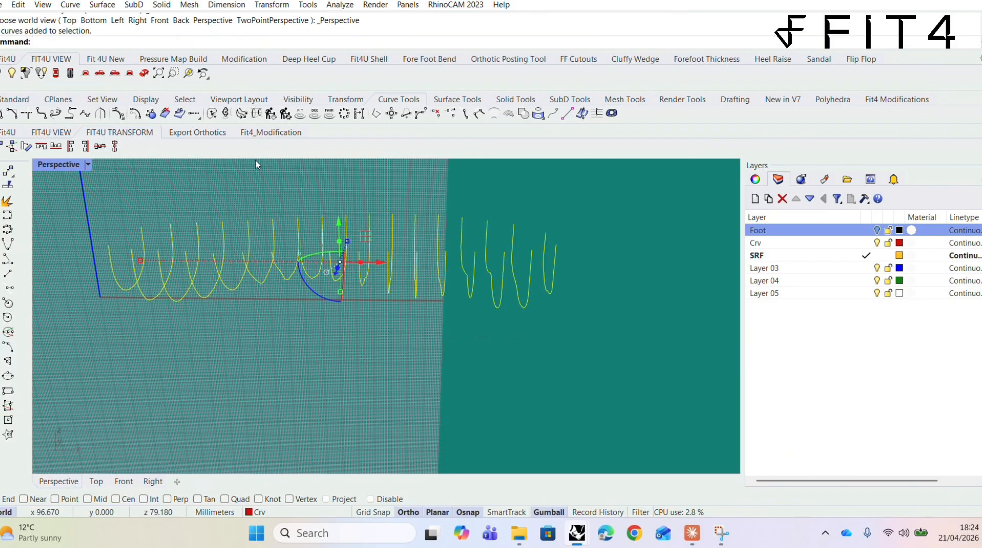
pyautogui.click(271, 113)
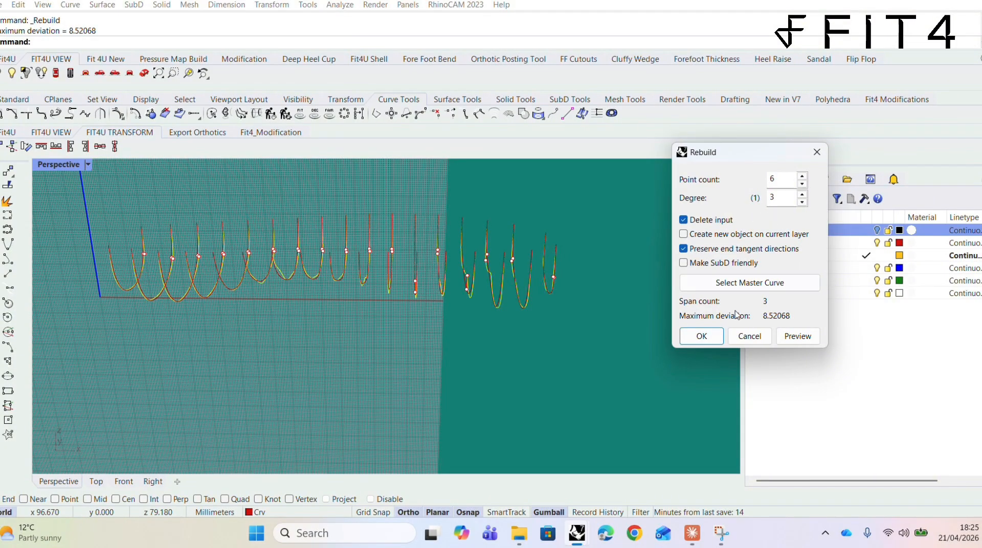
pyautogui.moveTo(497, 407); pyautogui.dragTo(537, 420, button='right')
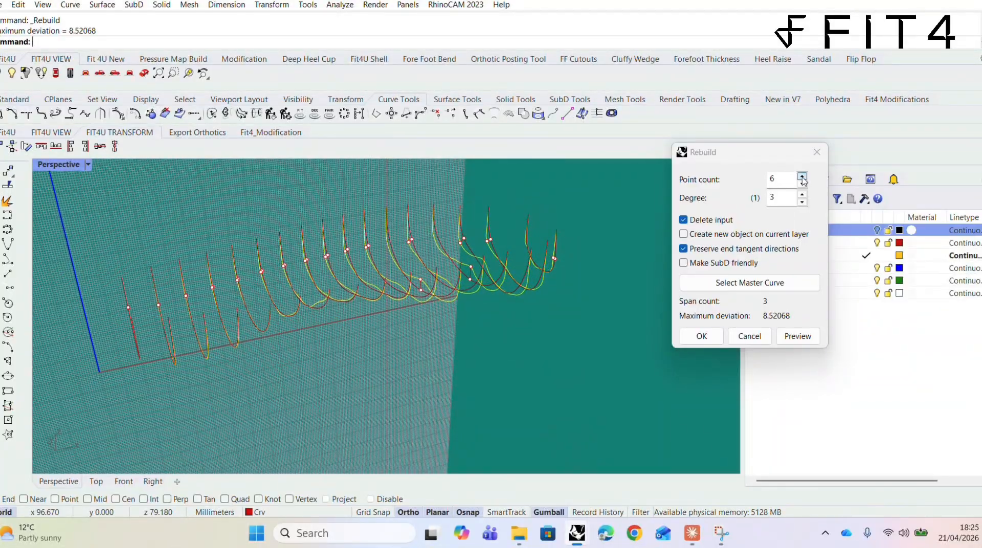
pyautogui.doubleClick(802, 177)
pyautogui.moveTo(594, 384); pyautogui.dragTo(603, 391, button='right')
pyautogui.click(698, 338)
# Step: Select one of the rebuilt forefoot contours and examine its shape and control points
pyautogui.moveTo(696, 342); pyautogui.dragTo(423, 355, button='right')
pyautogui.click(470, 395)
pyautogui.click(430, 324)
pyautogui.moveTo(431, 324); pyautogui.dragTo(474, 400, button='right')
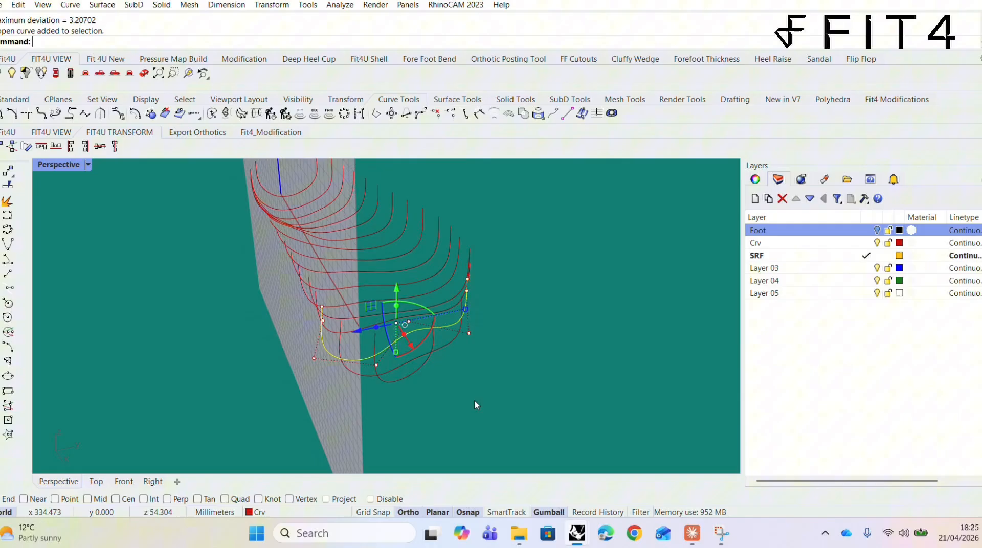
# Step: Lower the humped control point on the selected forefoot contour slightly to flatten the curve
pyautogui.click(545, 513)
pyautogui.moveTo(516, 434); pyautogui.dragTo(434, 348, button='right')
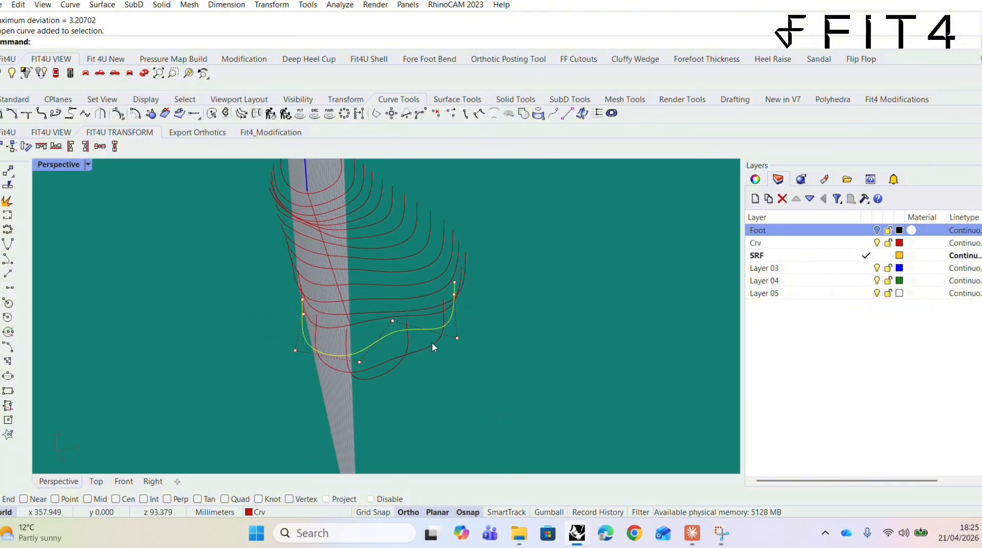
pyautogui.click(393, 320)
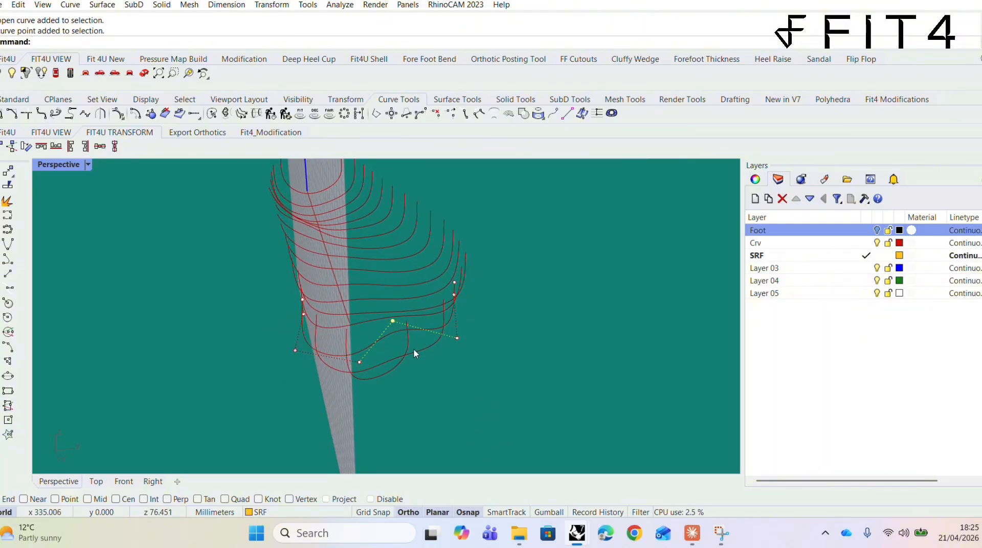
pyautogui.click(548, 513)
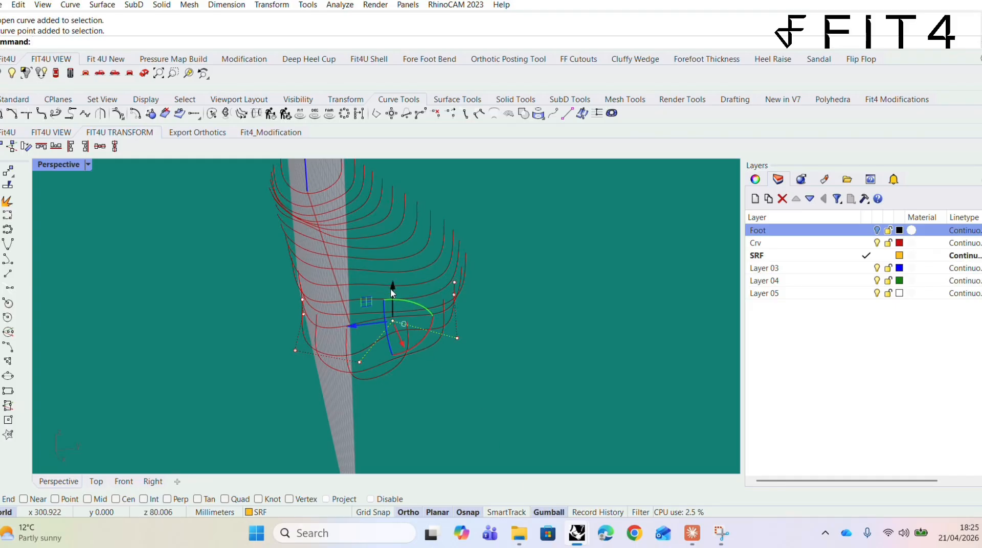
pyautogui.moveTo(392, 290); pyautogui.dragTo(401, 308)
pyautogui.moveTo(471, 342); pyautogui.dragTo(495, 381, button='right')
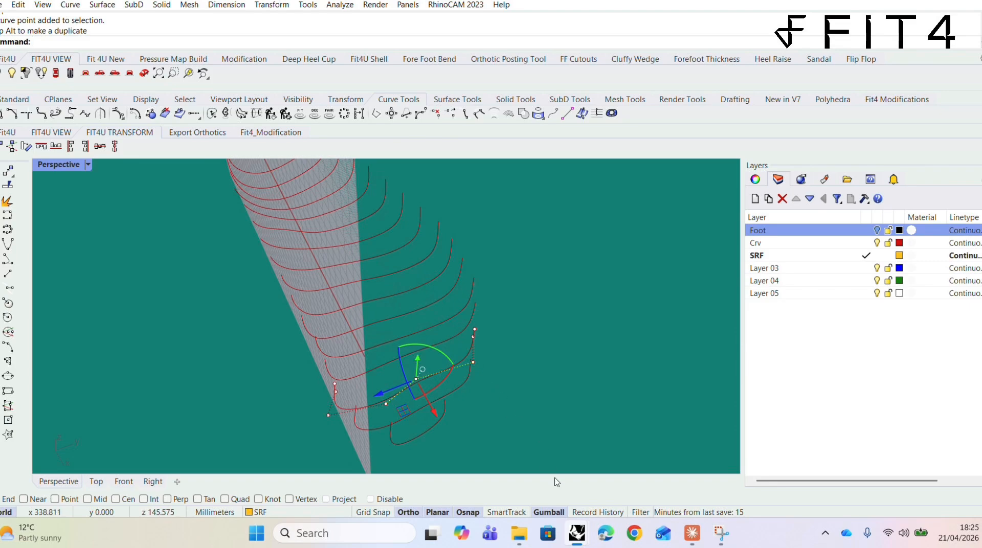
# Step: Lower two middle control points slightly on the neighbouring contour towards the heel to smooth its transition
pyautogui.click(558, 513)
pyautogui.moveTo(425, 352); pyautogui.dragTo(394, 332, button='right')
pyautogui.click(395, 333)
pyautogui.click(405, 326)
pyautogui.click(545, 513)
pyautogui.moveTo(404, 299); pyautogui.dragTo(404, 306)
pyautogui.press('Escape')
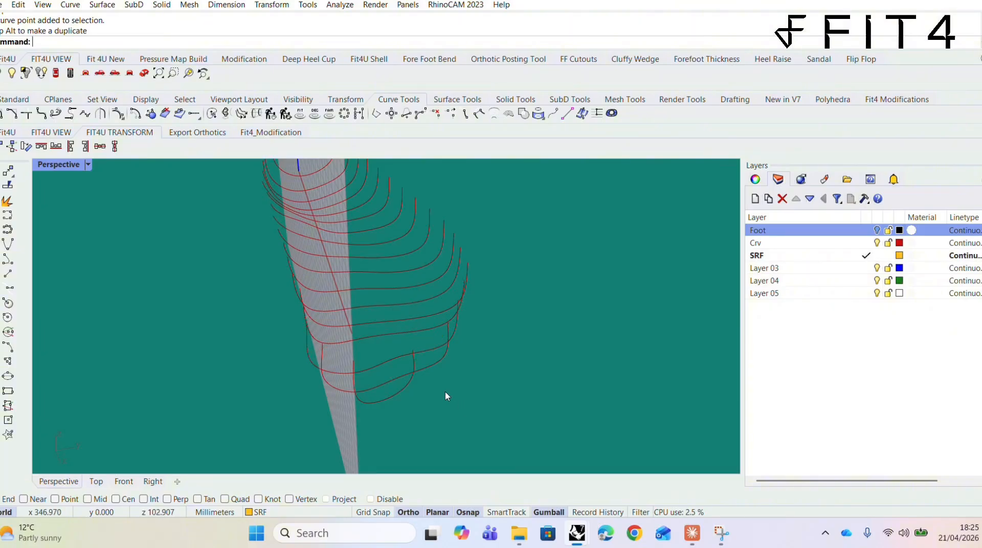
pyautogui.click(373, 337)
pyautogui.click(366, 335)
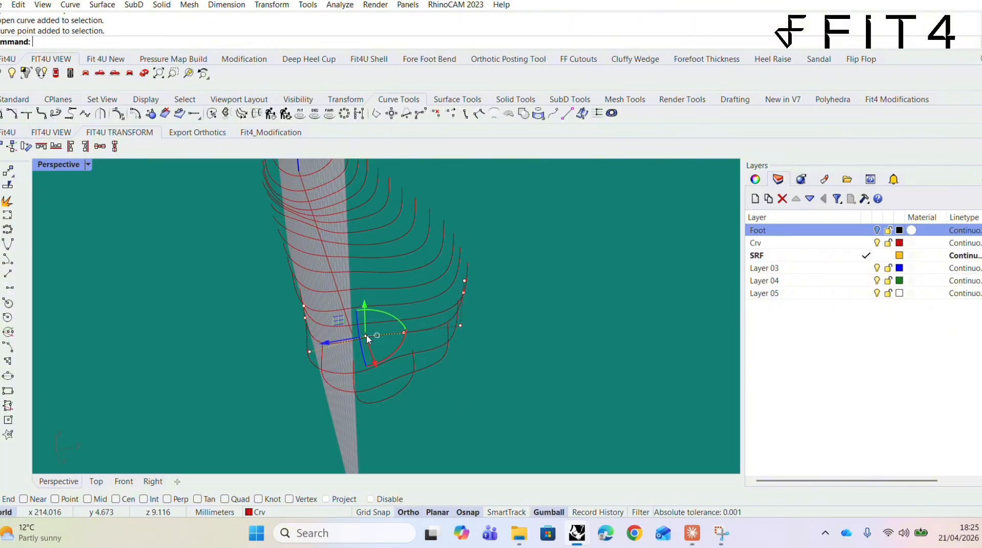
pyautogui.moveTo(366, 311); pyautogui.dragTo(366, 314)
# Step: Loft all the contour curves into a surface on the SRF layer, using the Normal style and Do not simplify
pyautogui.moveTo(464, 330); pyautogui.dragTo(305, 258, button='right')
pyautogui.moveTo(279, 304); pyautogui.dragTo(413, 338, button='right')
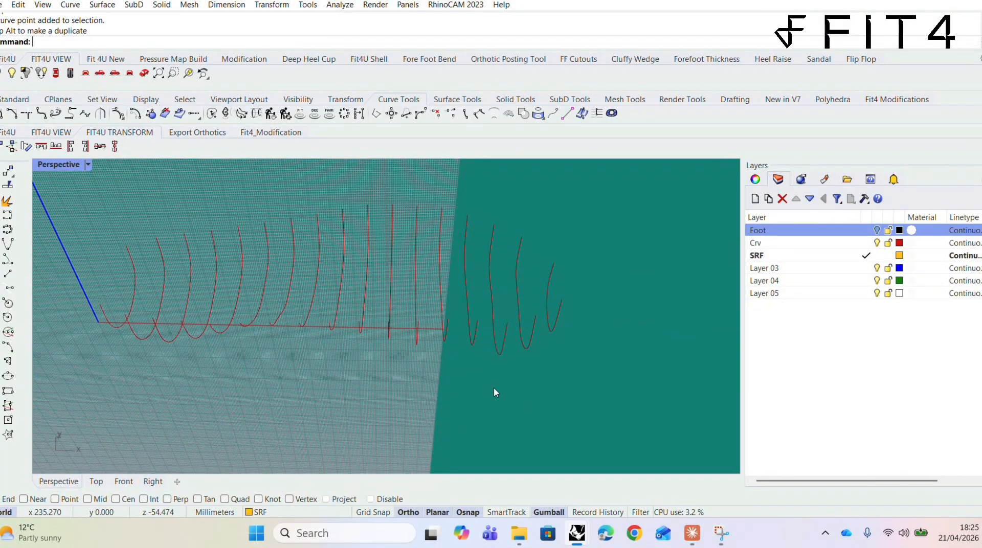
pyautogui.moveTo(494, 392); pyautogui.dragTo(649, 320, button='right')
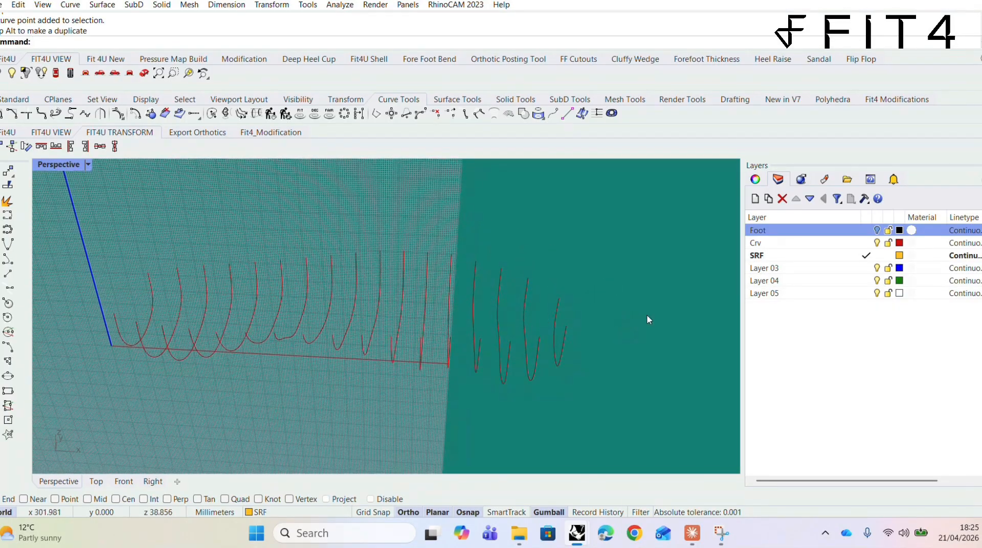
pyautogui.click(770, 259)
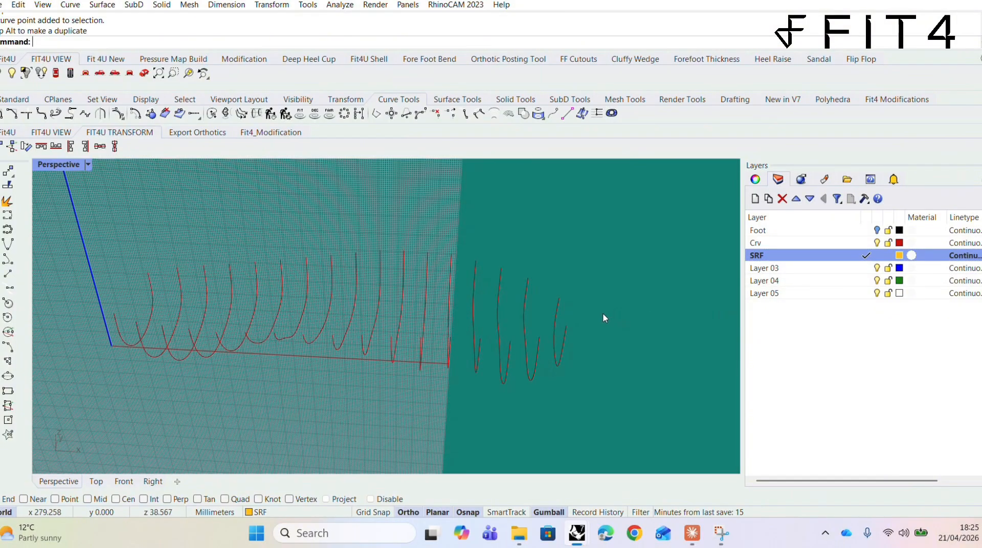
pyautogui.click(102, 5)
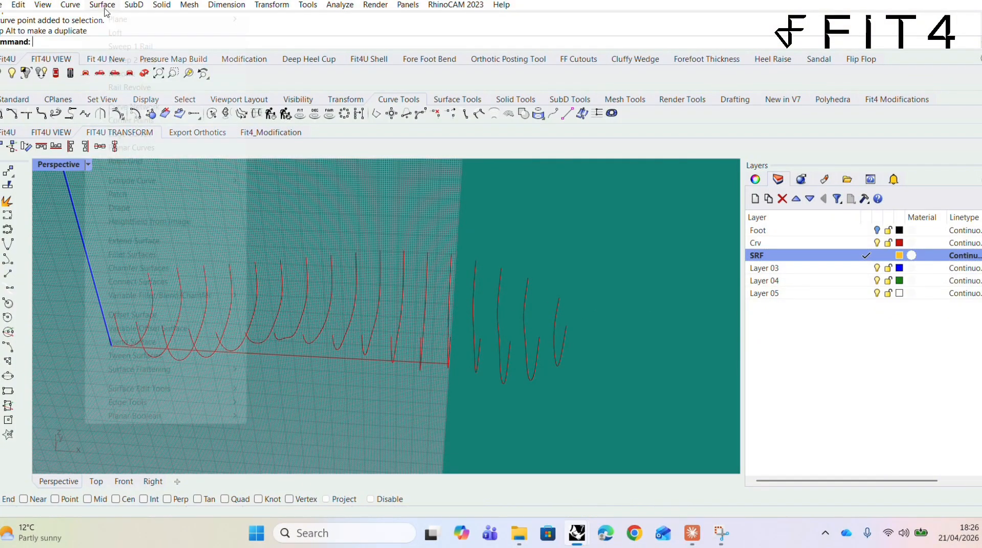
pyautogui.click(115, 32)
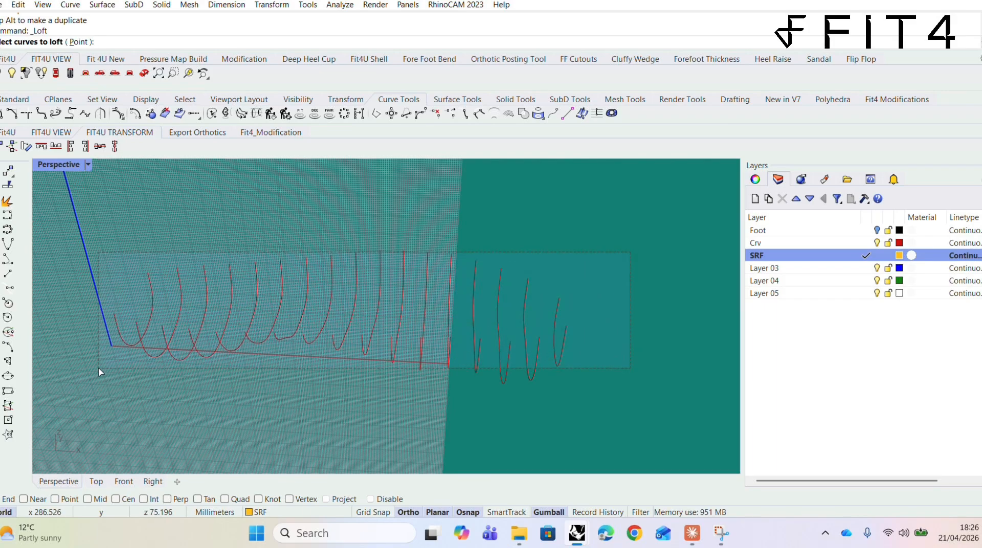
pyautogui.moveTo(100, 365); pyautogui.dragTo(100, 365)
pyautogui.press('Return')
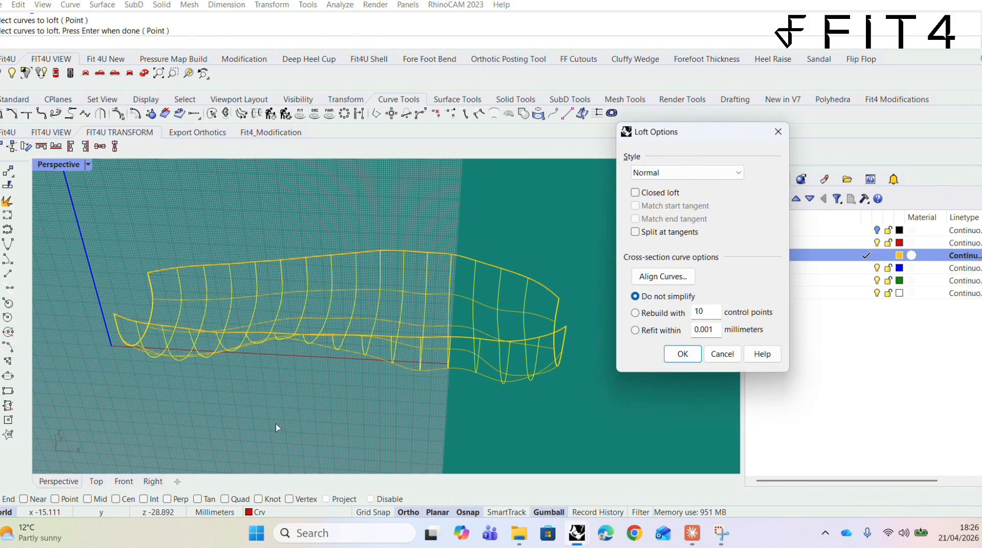
pyautogui.click(680, 355)
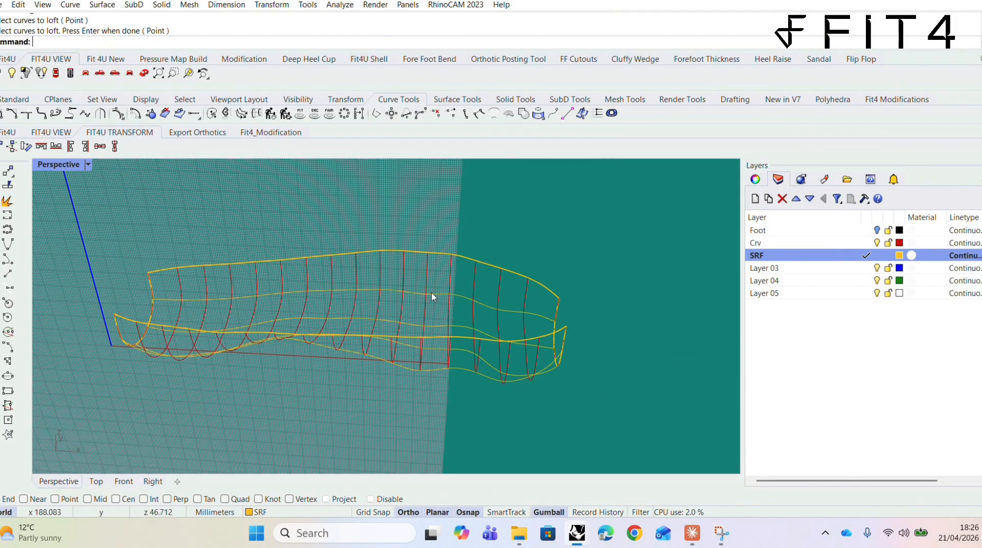
# Step: Set the viewport display mode to Ghosted and inspect the lofted surface from several sides
pyautogui.moveTo(570, 407); pyautogui.dragTo(486, 389, button='right')
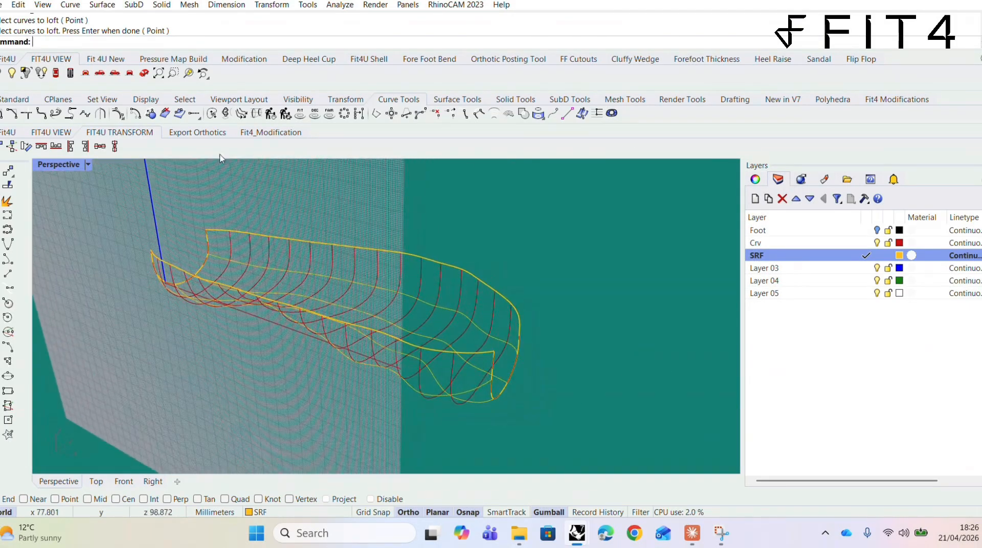
pyautogui.click(43, 5)
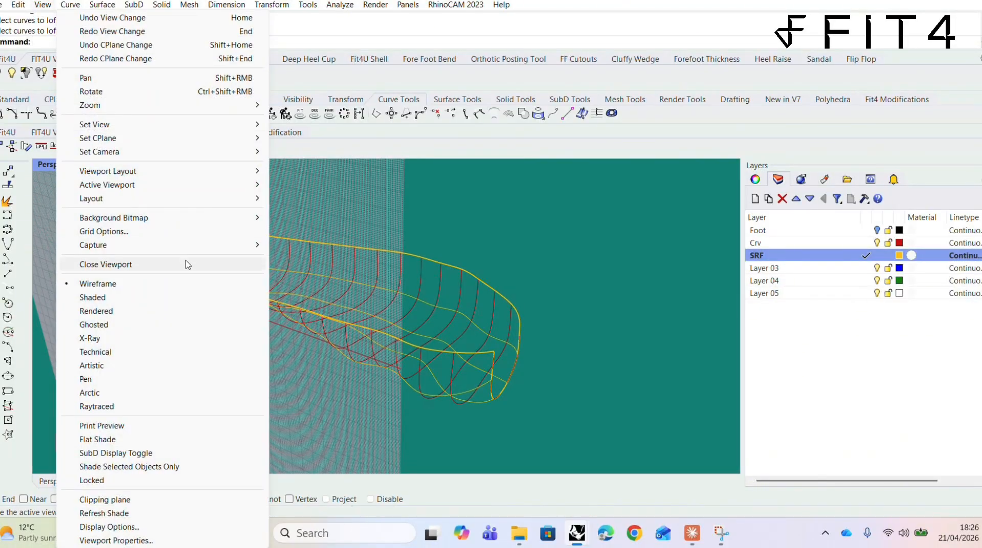
pyautogui.click(126, 326)
pyautogui.moveTo(152, 336); pyautogui.dragTo(284, 324, button='right')
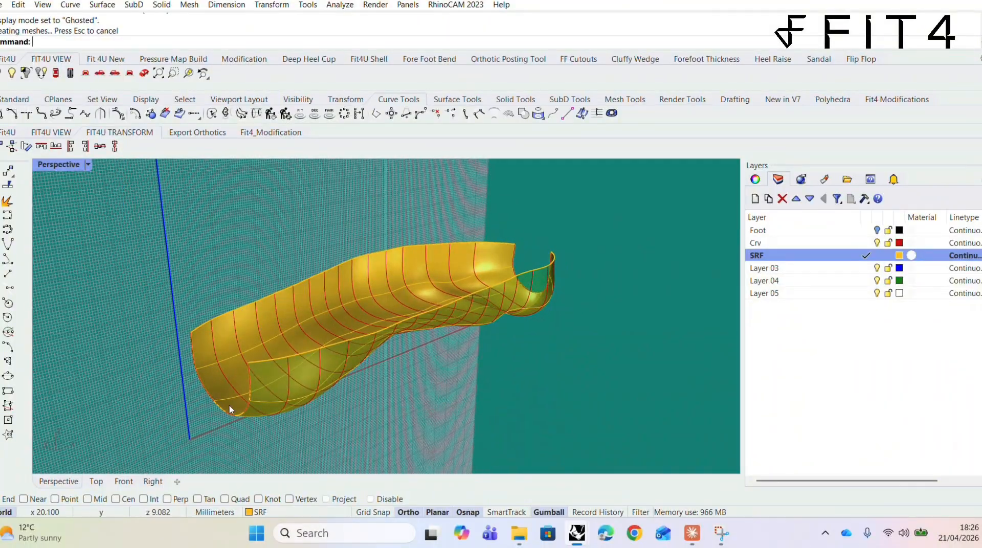
pyautogui.moveTo(281, 408); pyautogui.dragTo(237, 400, button='right')
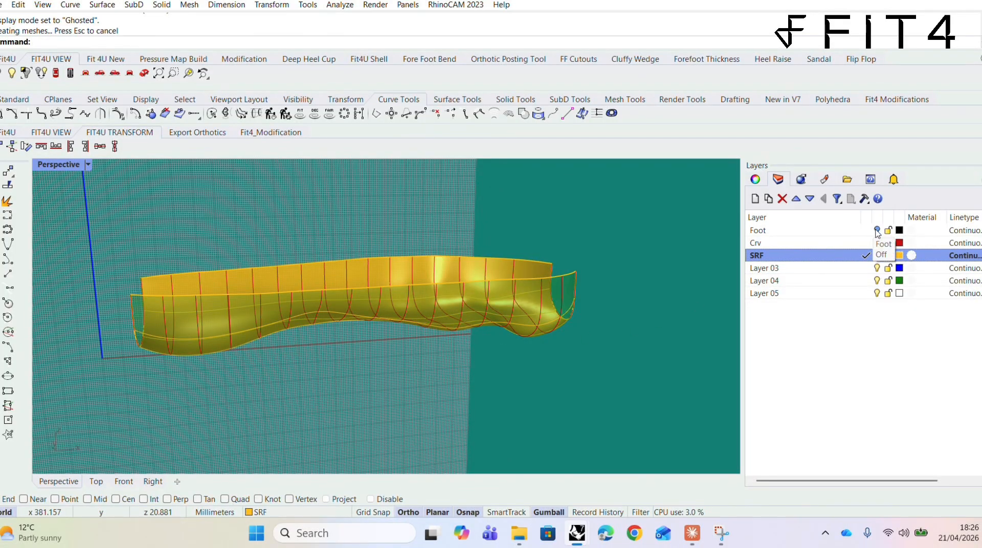
# Step: Show the Foot layer together with the lofted surface and switch to the Front view
pyautogui.click(878, 233)
pyautogui.moveTo(559, 349); pyautogui.dragTo(533, 341, button='right')
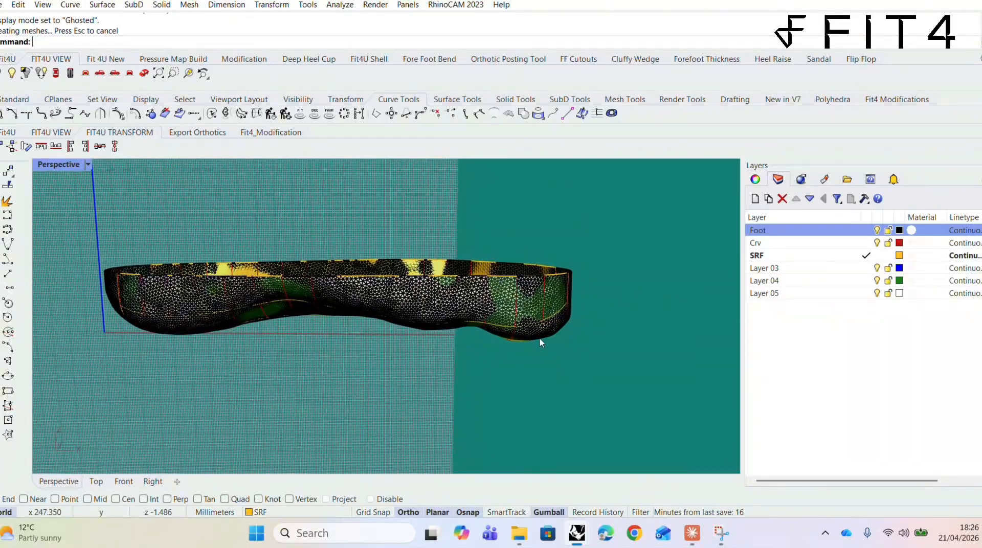
pyautogui.click(85, 77)
pyautogui.moveTo(234, 348); pyautogui.dragTo(305, 377, button='right')
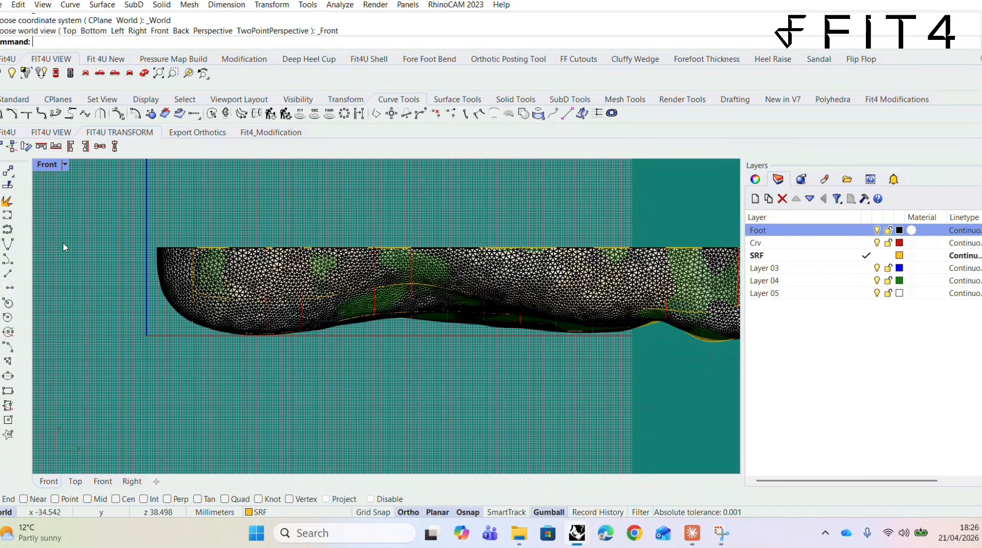
# Step: Draw an interpolated curve from the surface's lower heel edge around the heel outline to the scan's top edge, with Near snap on and Ortho off
pyautogui.click(9, 216)
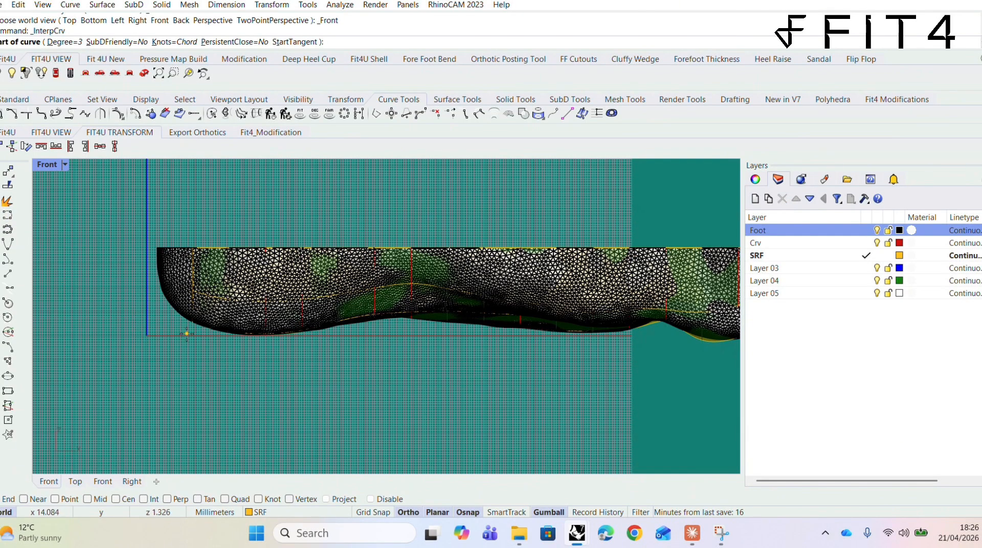
pyautogui.scroll(5, 186, 334)
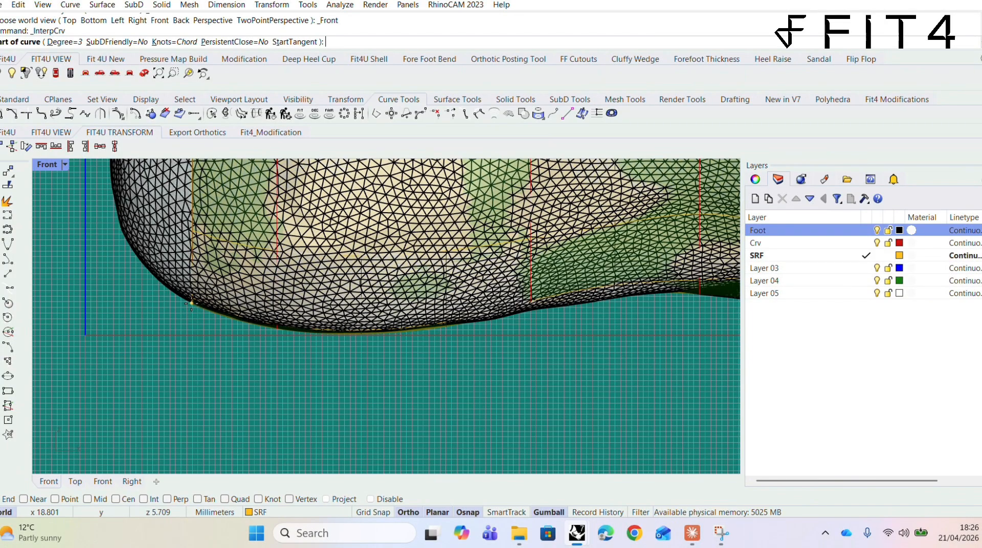
pyautogui.click(24, 500)
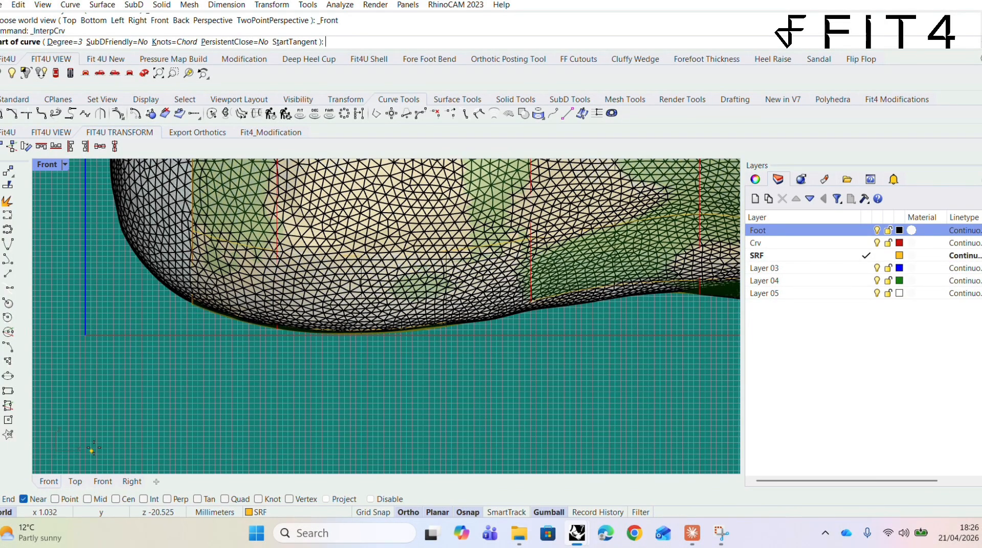
pyautogui.click(191, 306)
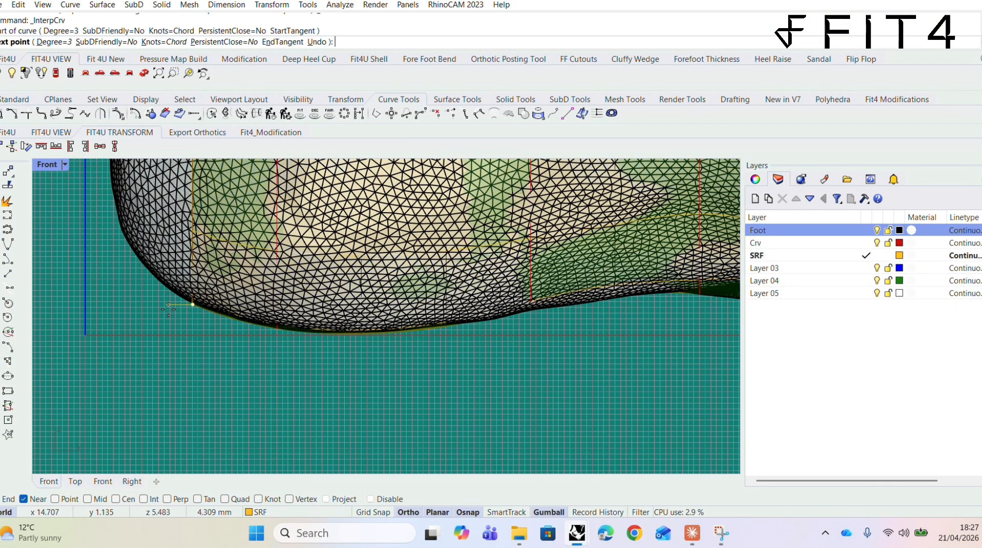
pyautogui.click(409, 512)
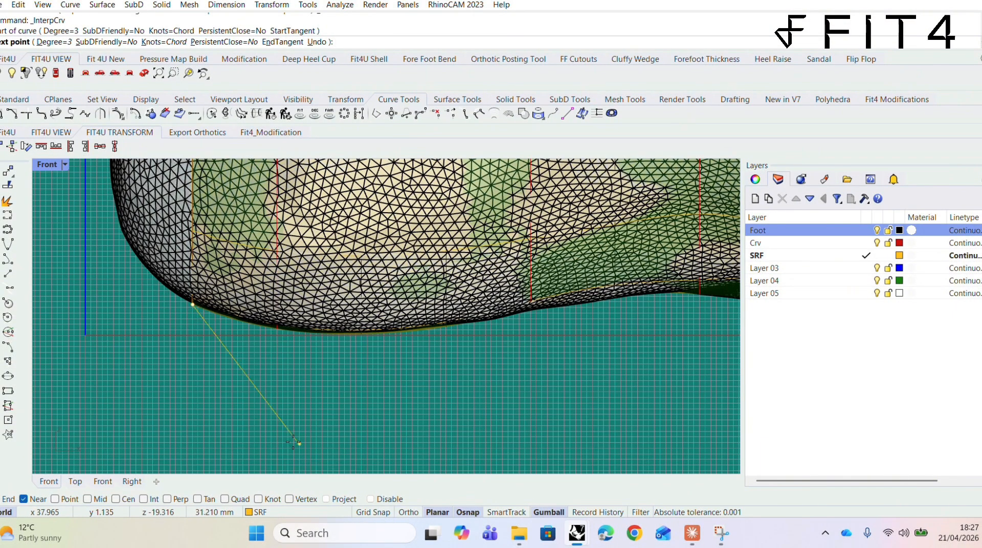
pyautogui.click(153, 284)
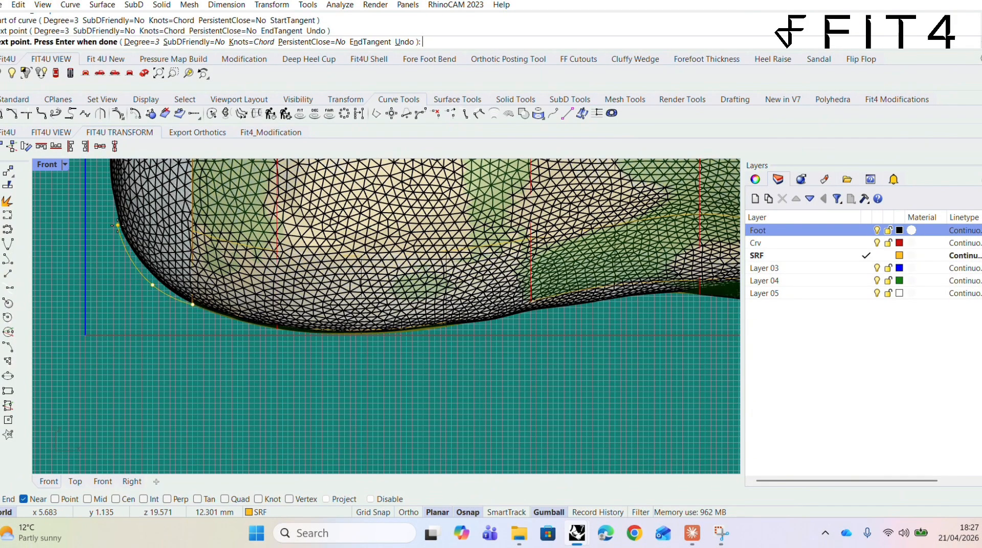
pyautogui.click(118, 225)
pyautogui.moveTo(118, 225); pyautogui.dragTo(120, 372, button='right')
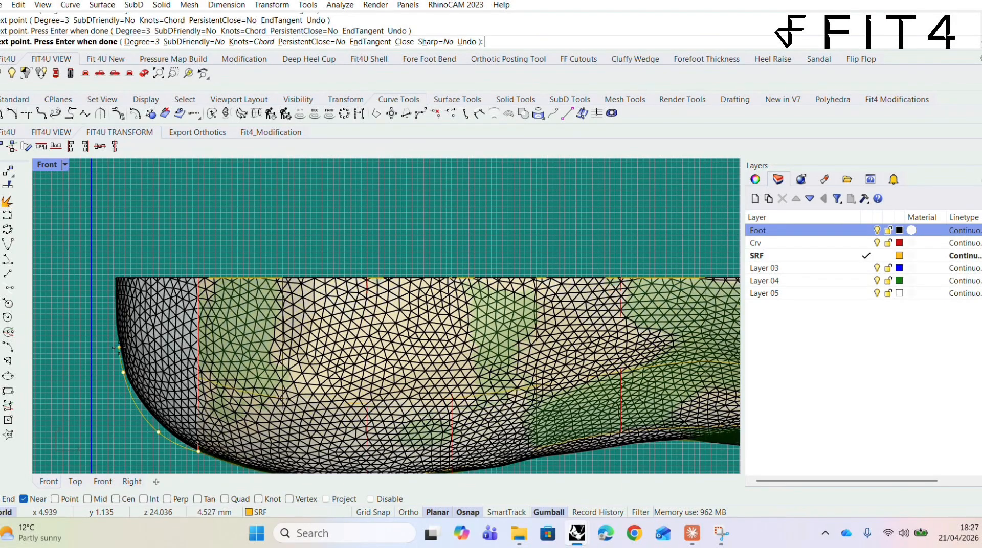
pyautogui.click(113, 319)
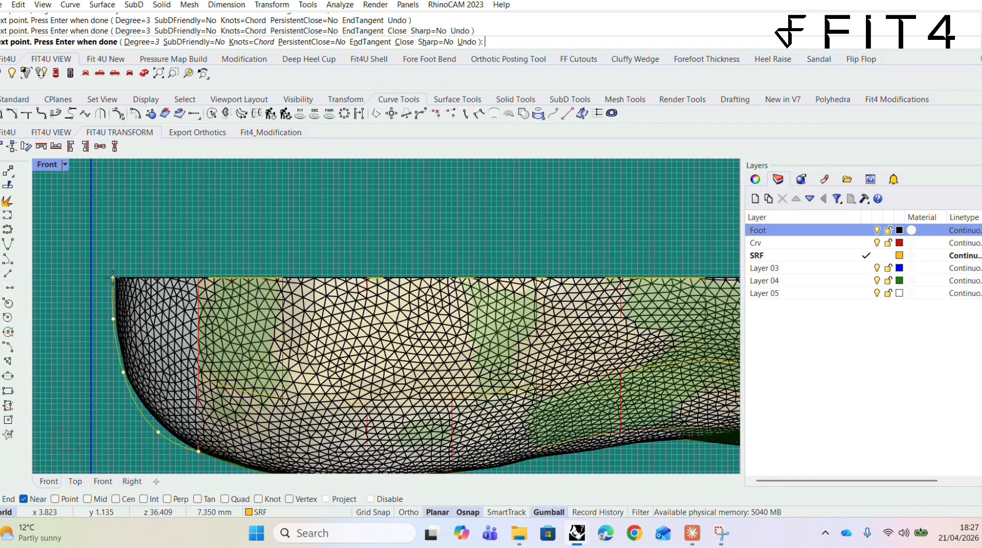
pyautogui.click(113, 278)
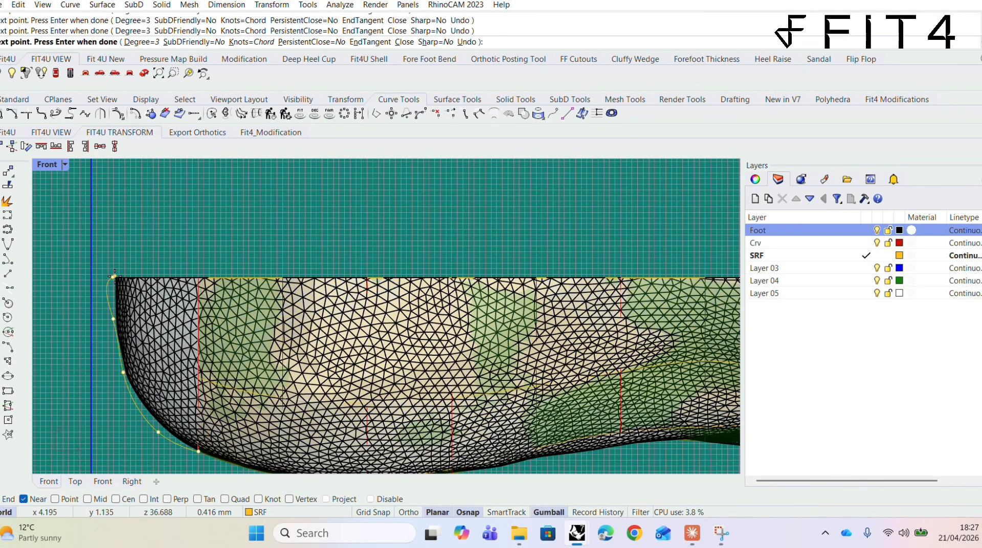
pyautogui.press('Return')
# Step: Hide the Foot layer and check where the heel curve meets the lofted surface's edge
pyautogui.moveTo(132, 401); pyautogui.dragTo(128, 351, button='right')
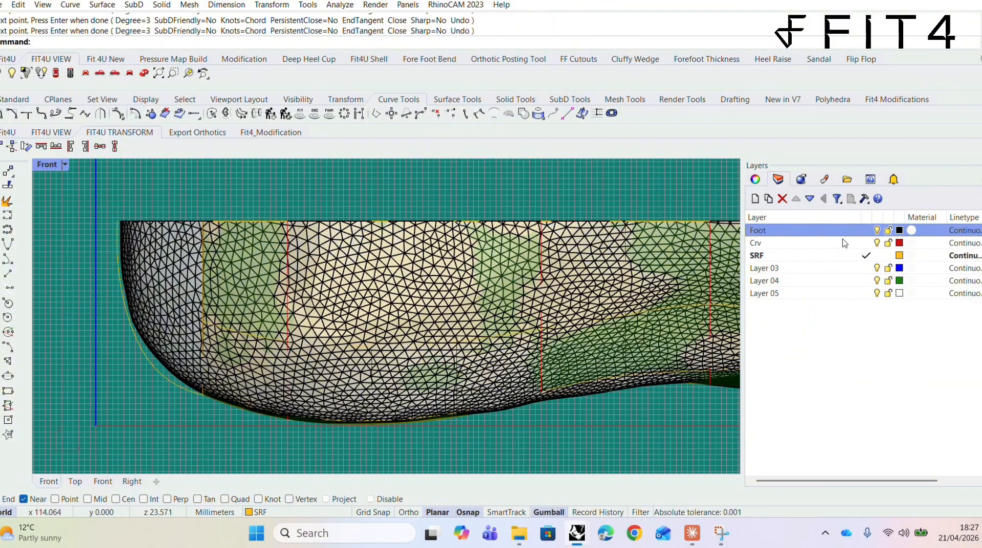
pyautogui.click(877, 230)
pyautogui.scroll(4, 228, 425)
pyautogui.scroll(3, 236, 424)
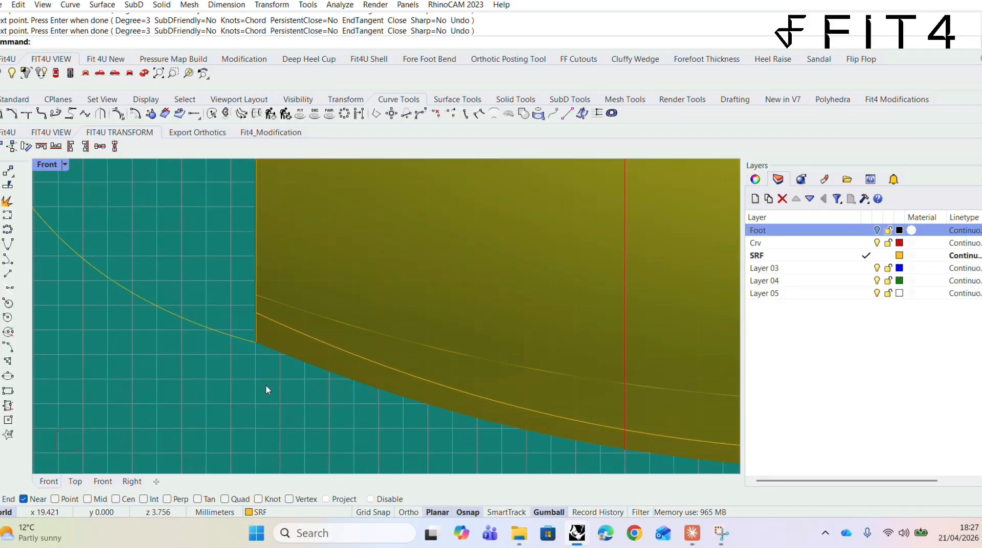
pyautogui.scroll(-5, 267, 388)
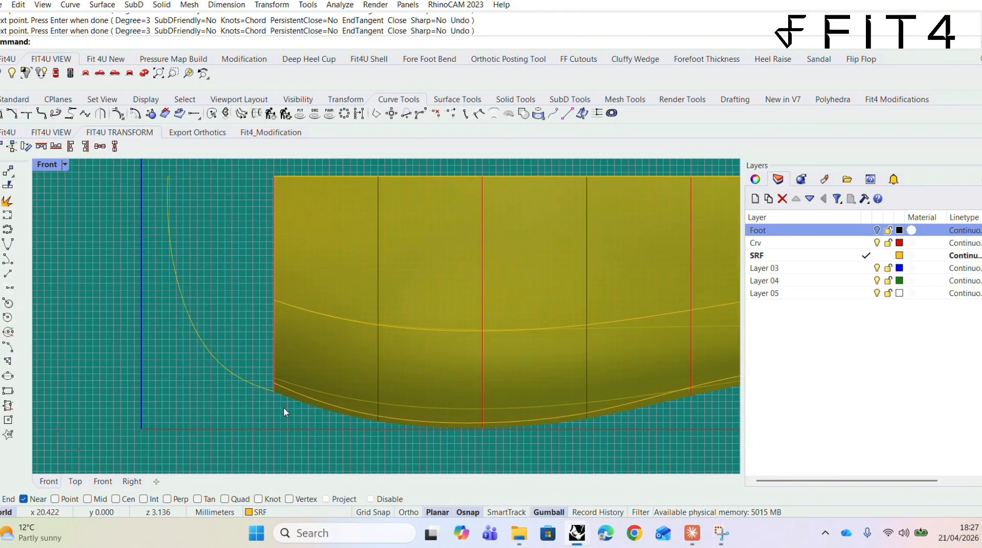
# Step: Raise the lower control point of the heel profile curve and shift the one above it slightly toward the surface
pyautogui.click(222, 366)
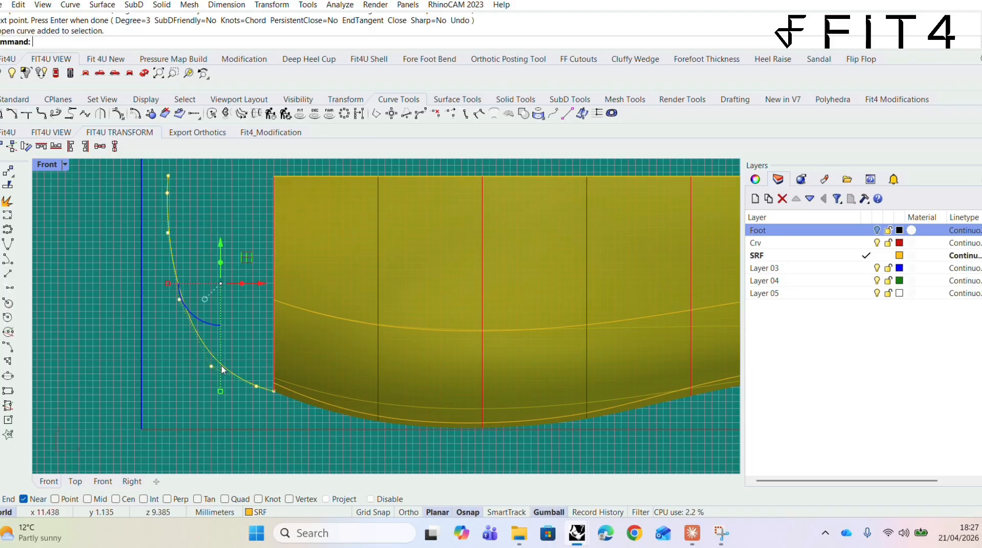
pyautogui.click(212, 366)
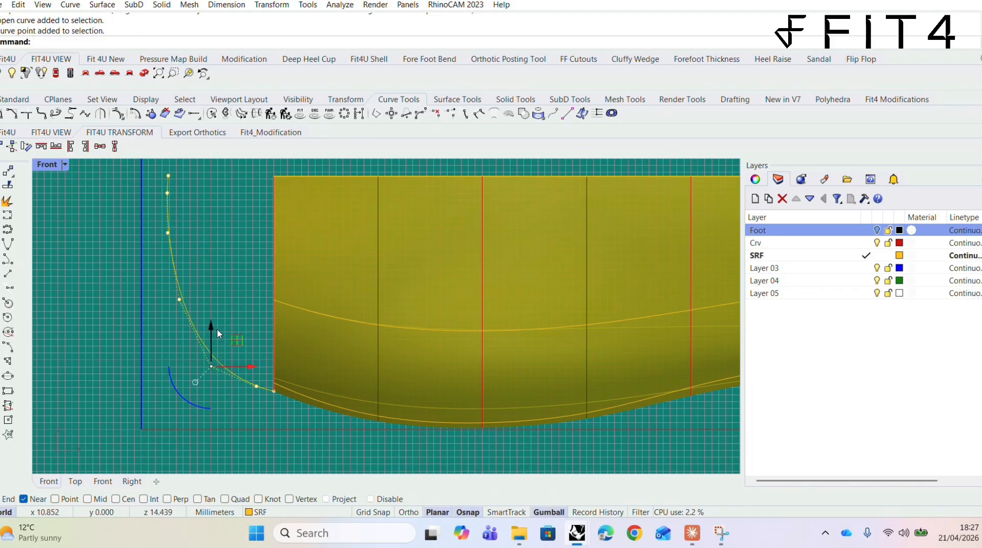
pyautogui.moveTo(237, 339); pyautogui.dragTo(238, 334)
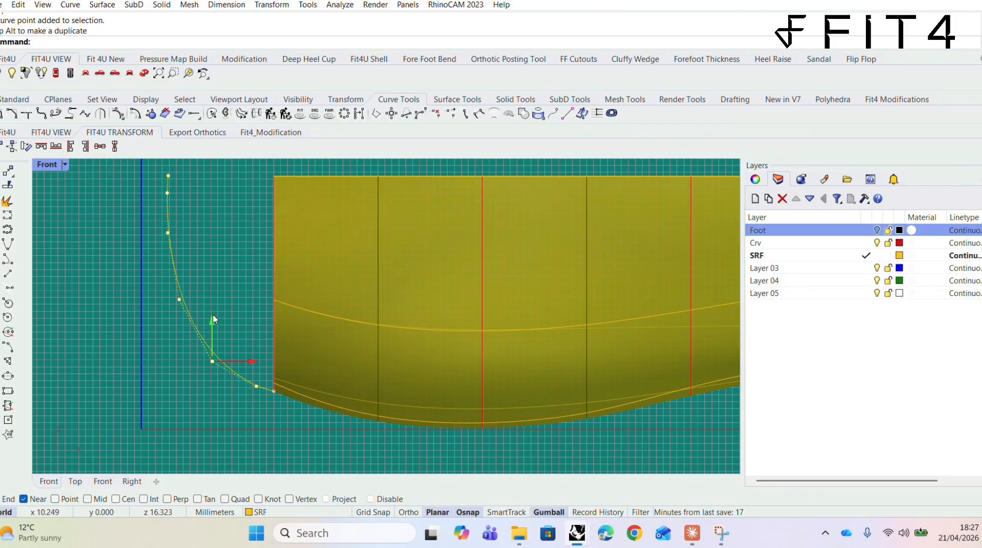
pyautogui.moveTo(213, 319); pyautogui.dragTo(212, 319)
pyautogui.click(180, 301)
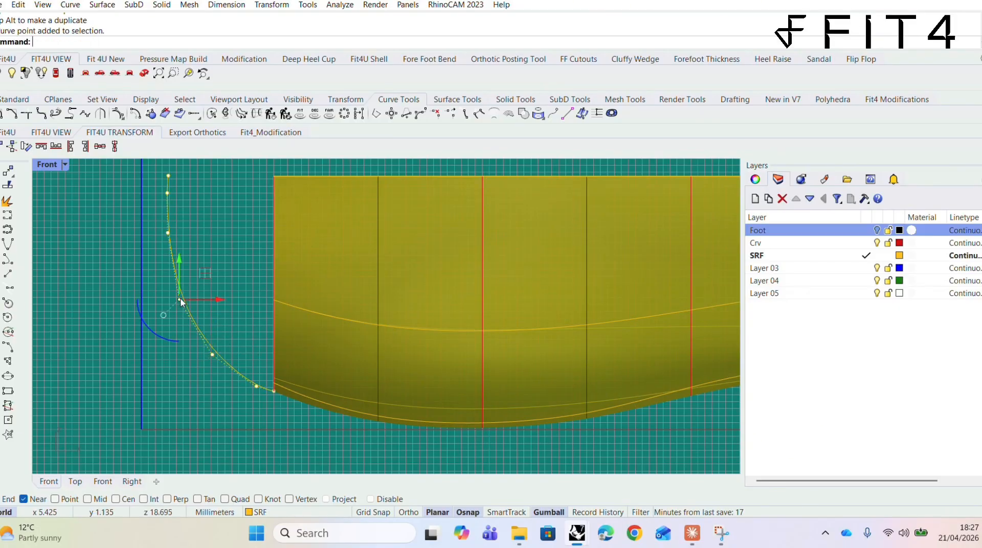
pyautogui.moveTo(216, 297); pyautogui.dragTo(219, 297)
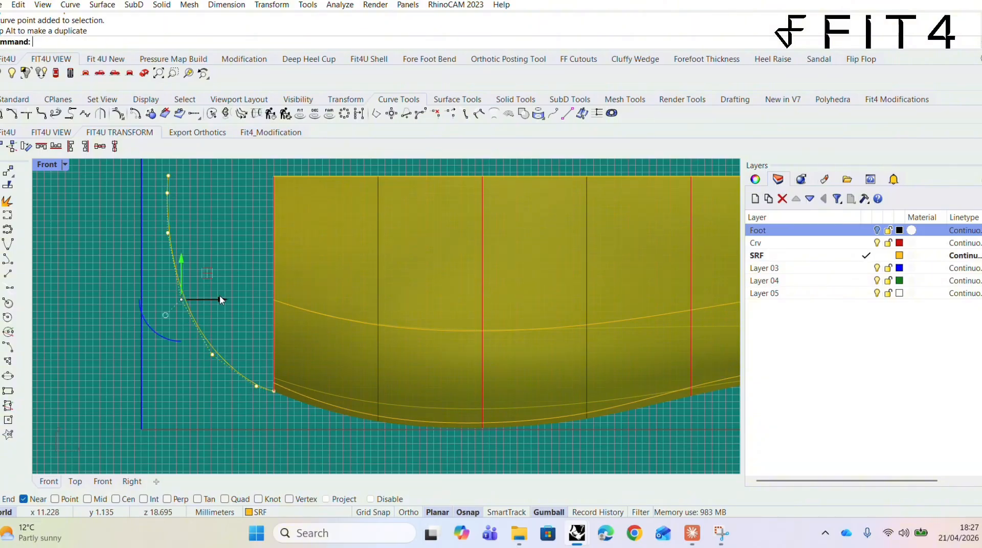
# Step: Delete the control point just below the heel profile curve's top end
pyautogui.scroll(-2, 292, 402)
pyautogui.scroll(-2, 293, 402)
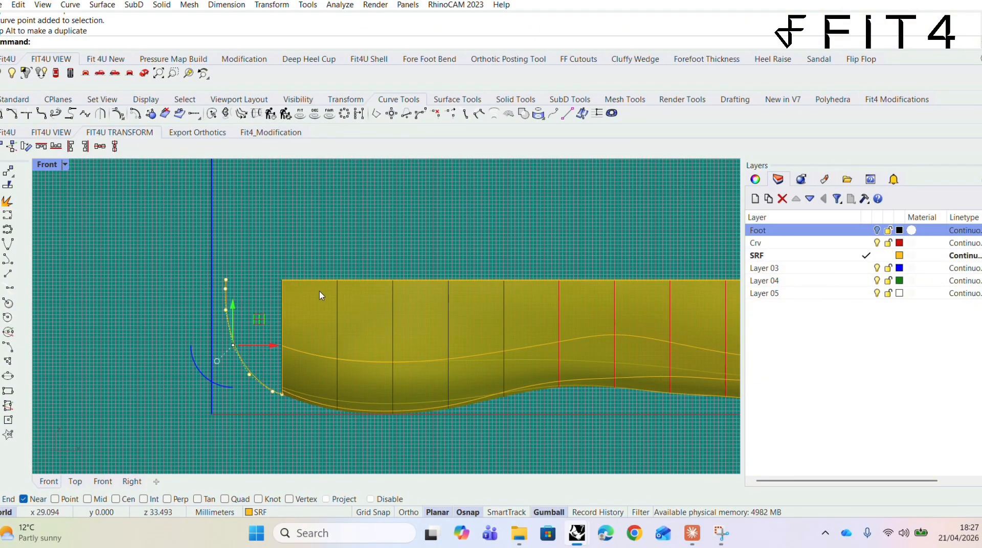
pyautogui.click(227, 290)
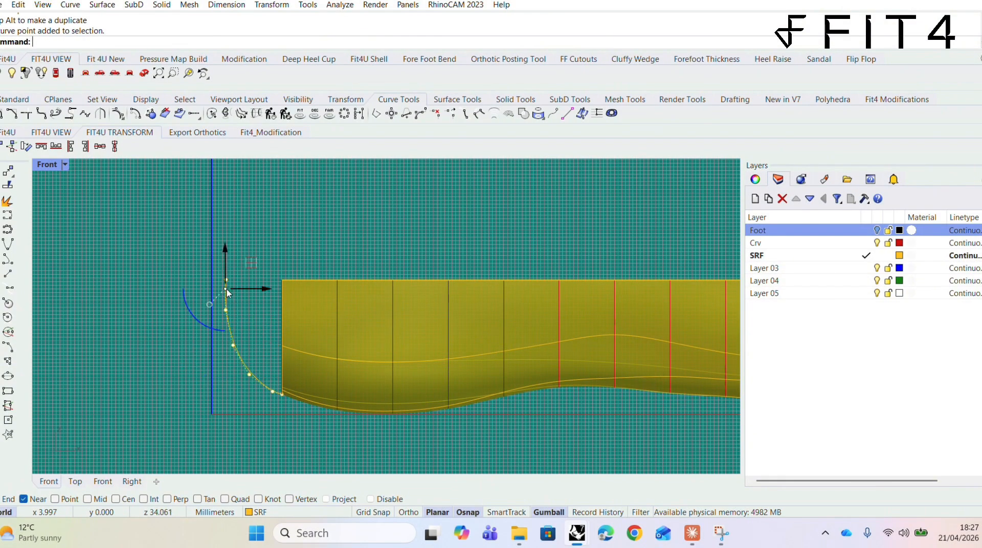
pyautogui.write('Delete')
pyautogui.press('Return')
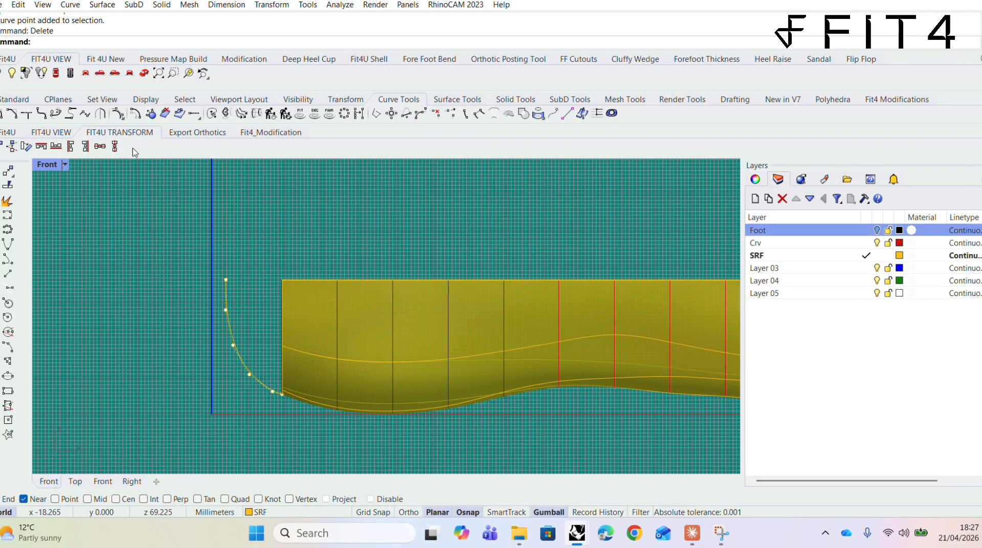
# Step: In the Top view, draw an interpolated curve around the heel between the surface's two upper rear corners, passing through the profile curve's top end
pyautogui.click(143, 74)
pyautogui.moveTo(248, 337); pyautogui.dragTo(312, 353, button='right')
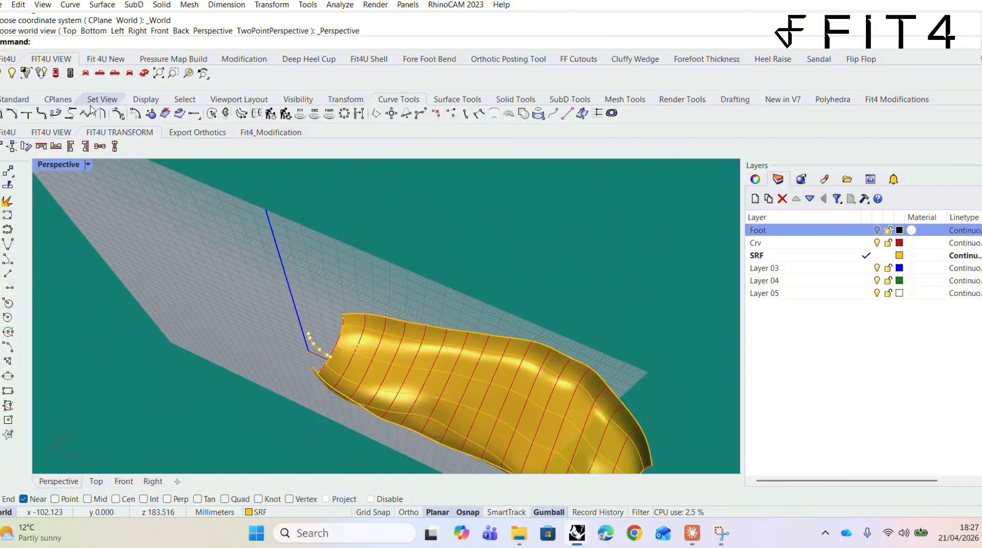
pyautogui.click(57, 74)
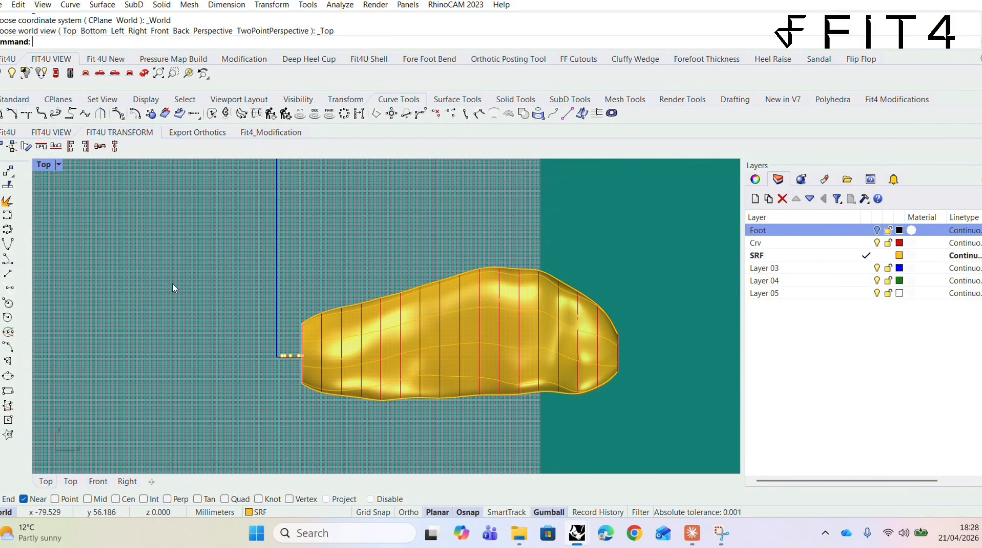
pyautogui.scroll(4, 219, 335)
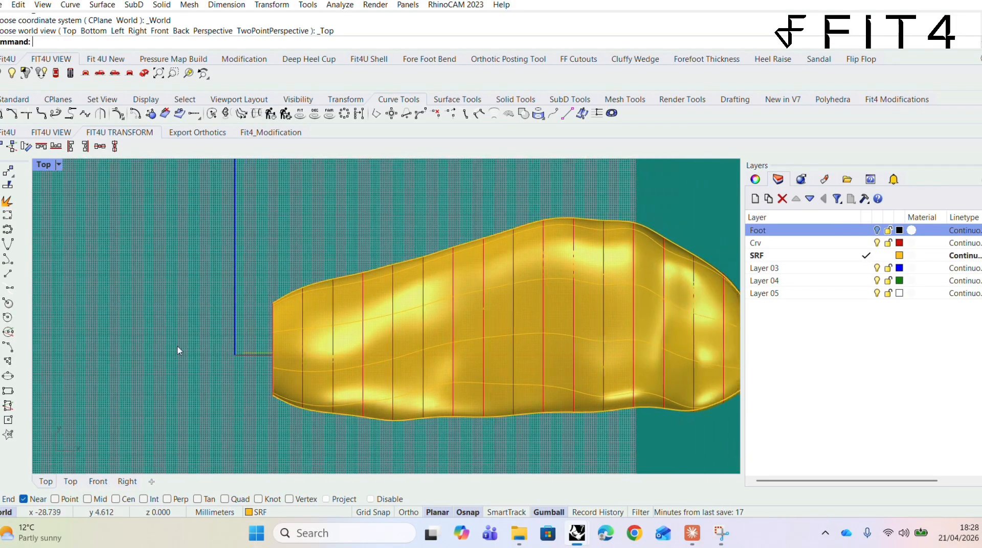
pyautogui.click(8, 229)
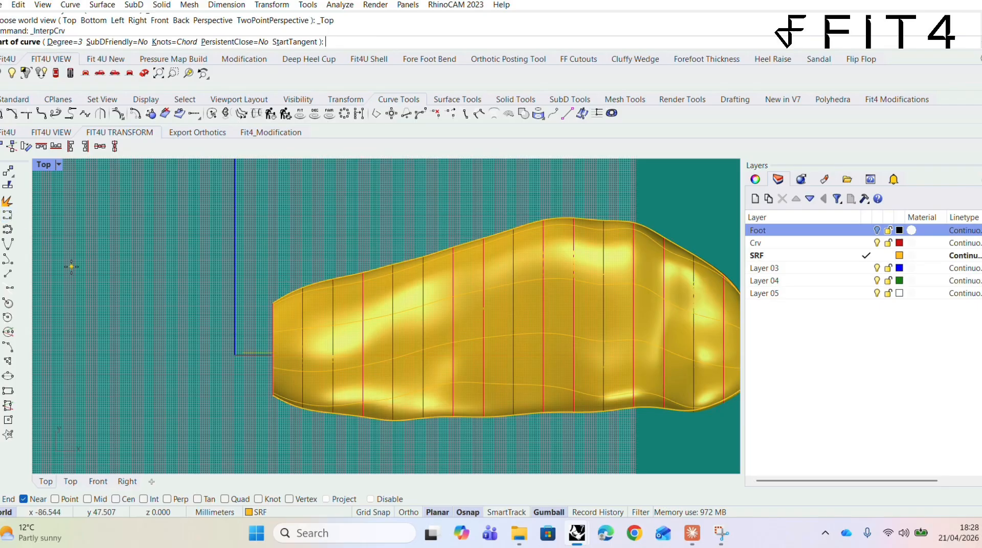
pyautogui.click(268, 306)
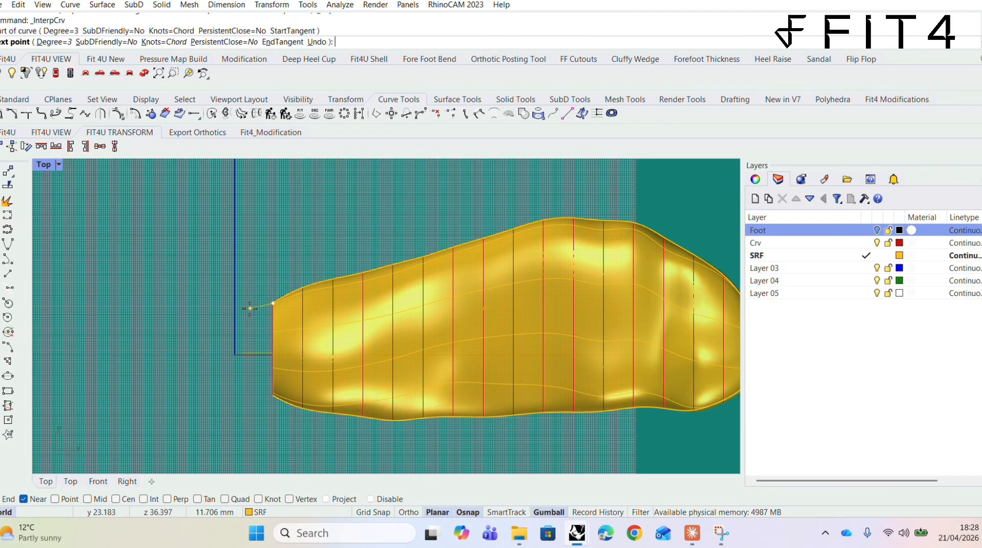
pyautogui.click(249, 308)
pyautogui.click(231, 324)
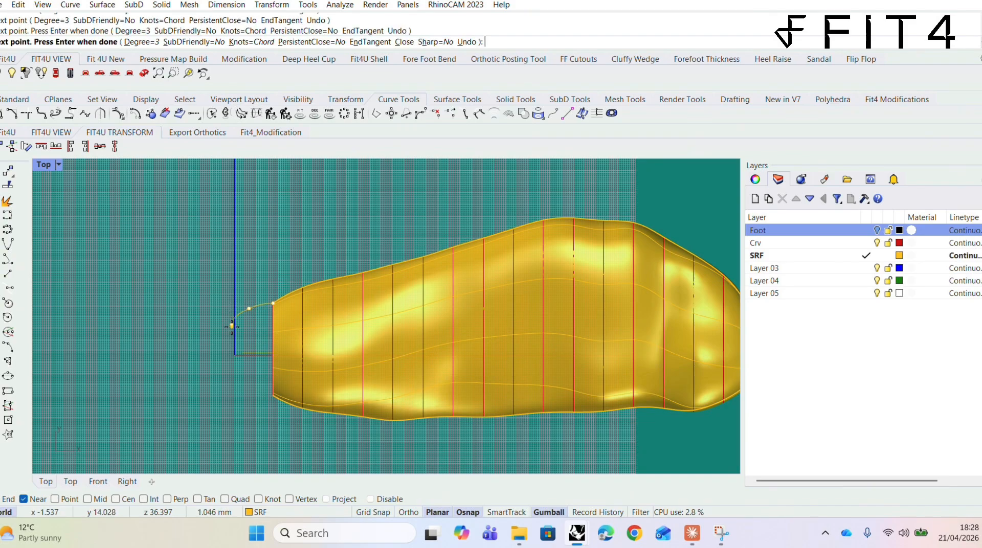
pyautogui.click(239, 348)
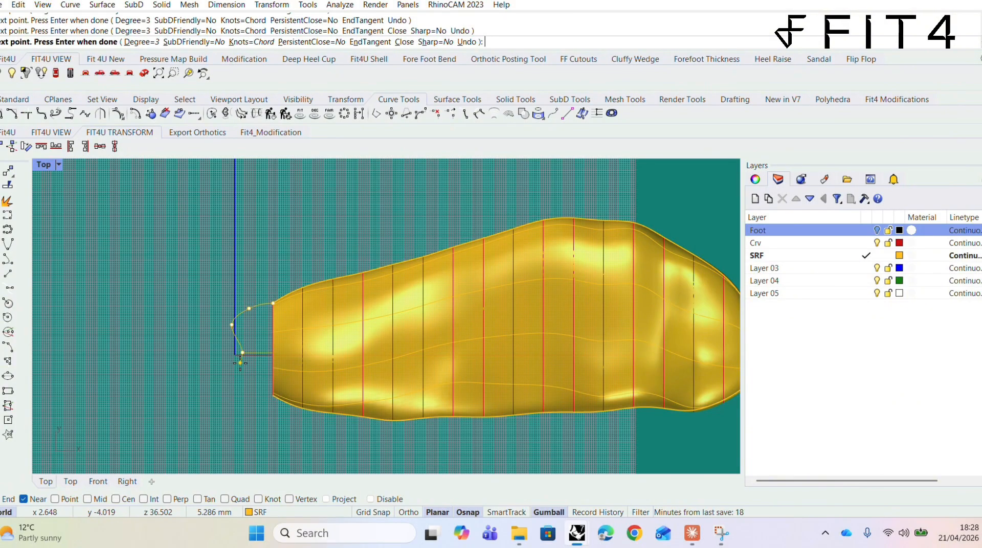
pyautogui.click(242, 374)
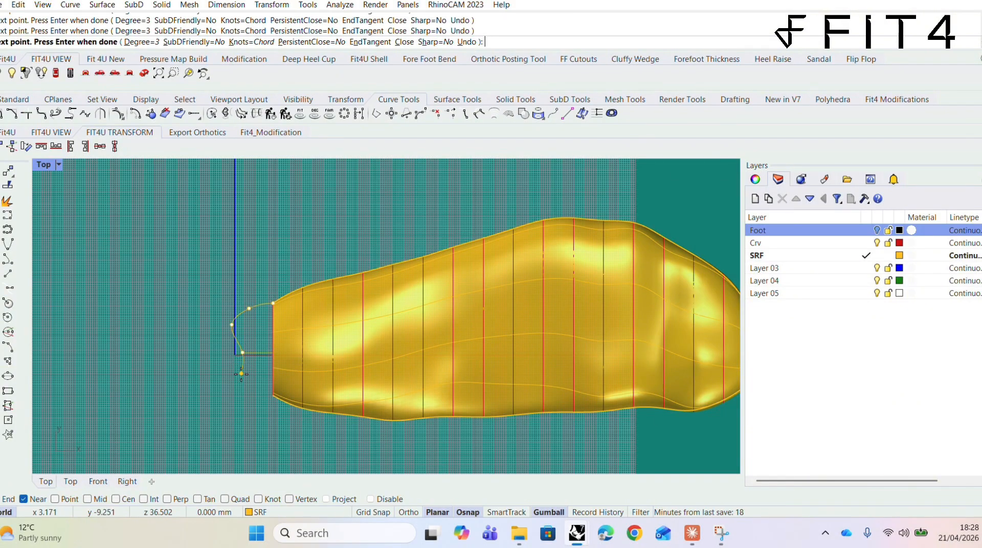
pyautogui.click(265, 398)
pyautogui.press('Return')
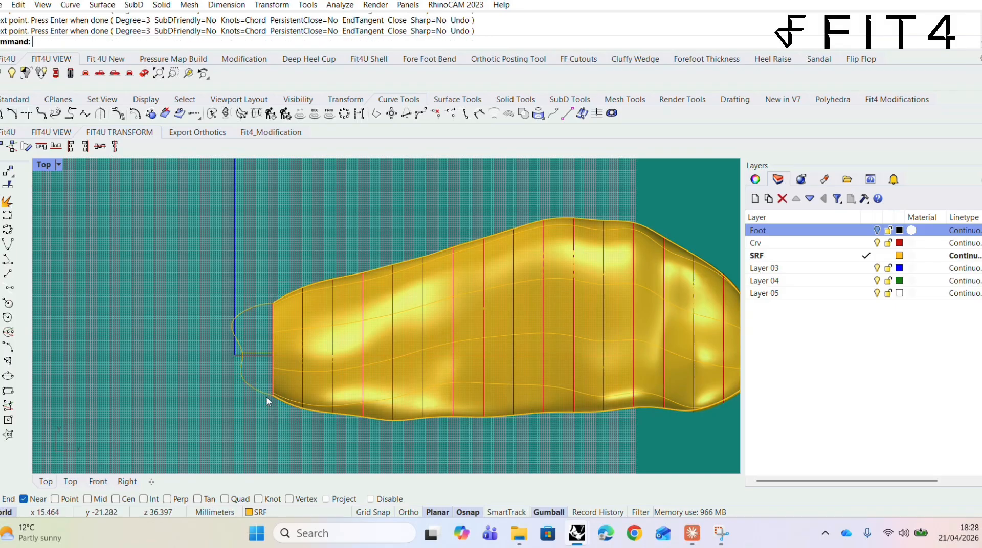
# Step: Move the new heel rim curve's outermost control point on the upper side inward toward the surface
pyautogui.click(231, 326)
pyautogui.moveTo(244, 278); pyautogui.dragTo(222, 263, button='right')
pyautogui.click(194, 303)
pyautogui.moveTo(221, 279); pyautogui.dragTo(233, 275)
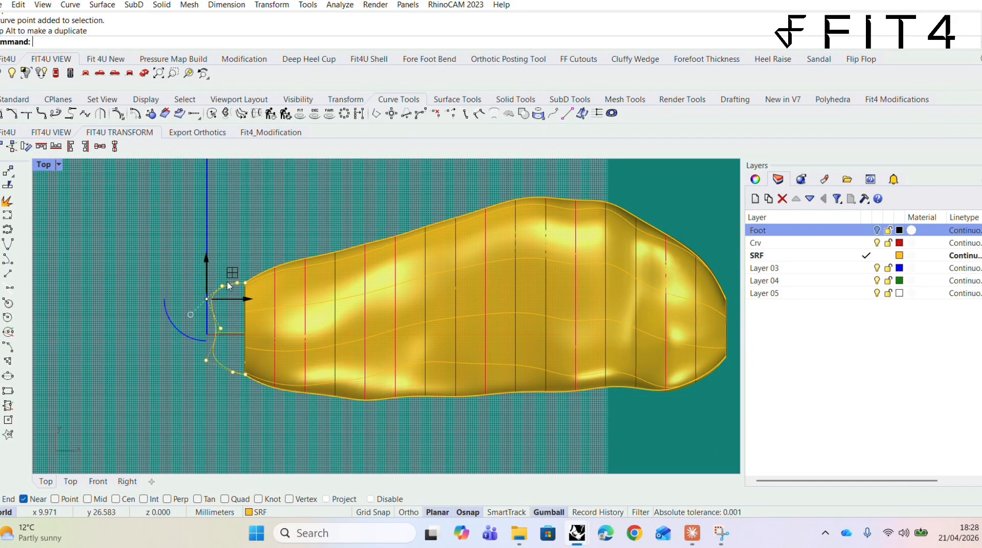
# Step: Delete one extra control point on each side of the heel rim curve to simplify its shape
pyautogui.click(222, 285)
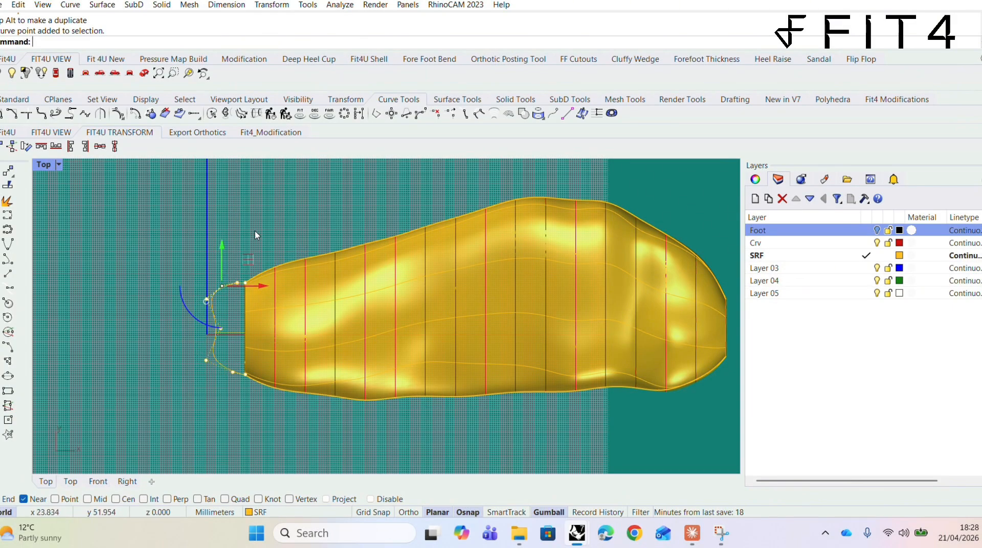
pyautogui.click(224, 288)
pyautogui.press('Delete')
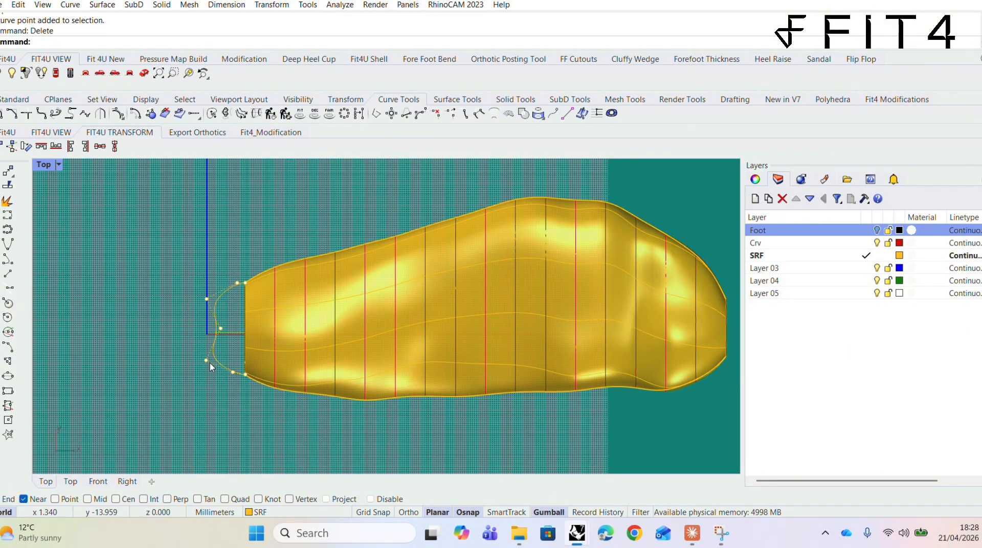
pyautogui.click(233, 373)
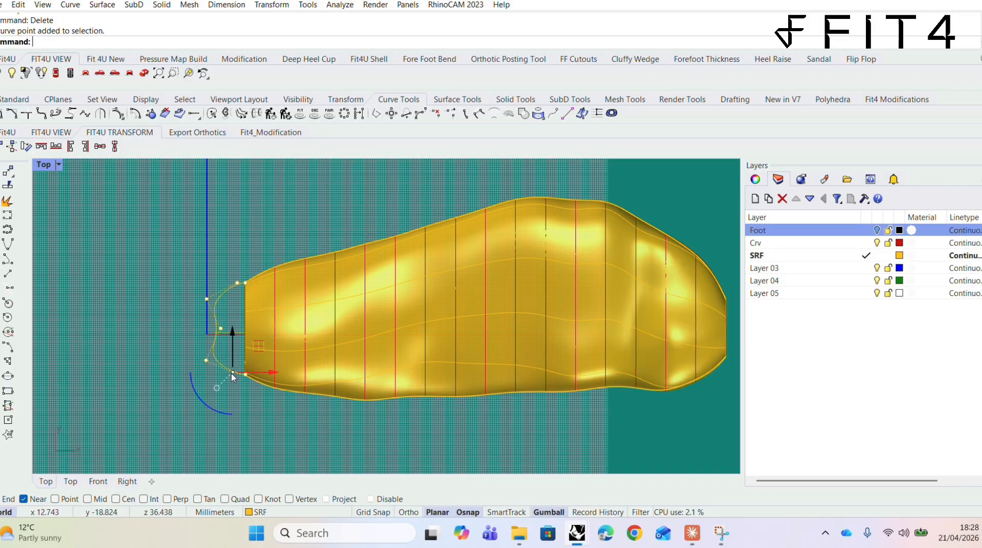
pyautogui.write('d: D')
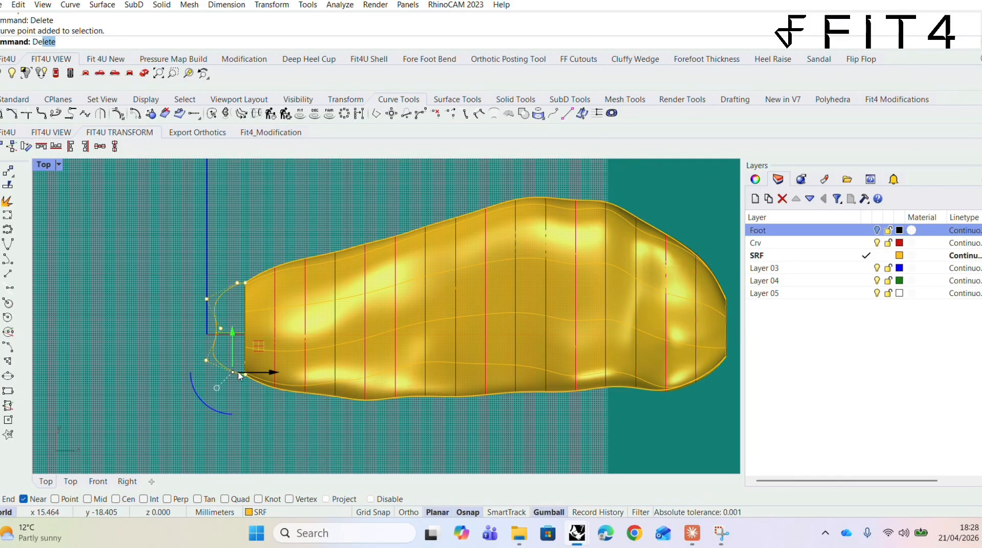
pyautogui.write('e')
pyautogui.press('Return')
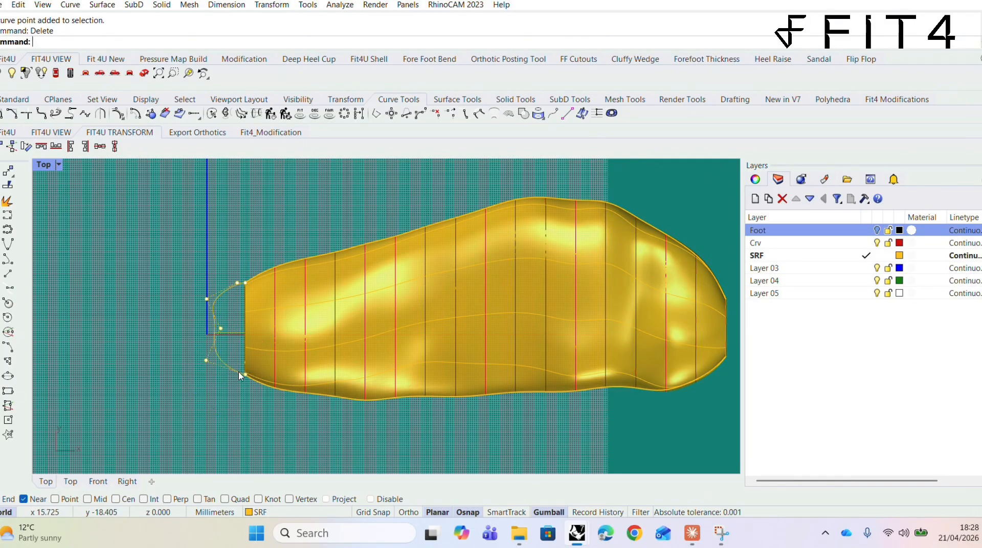
# Step: Reposition the heel rim curve's two side control points and shift its middle point outward to form a rounded heel outline
pyautogui.click(207, 361)
pyautogui.moveTo(233, 341); pyautogui.dragTo(236, 331)
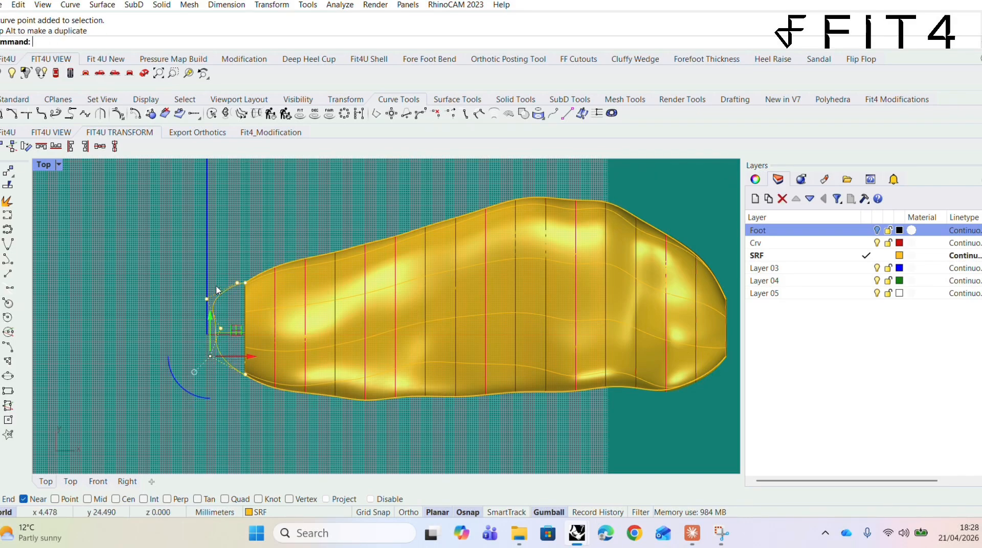
pyautogui.click(209, 299)
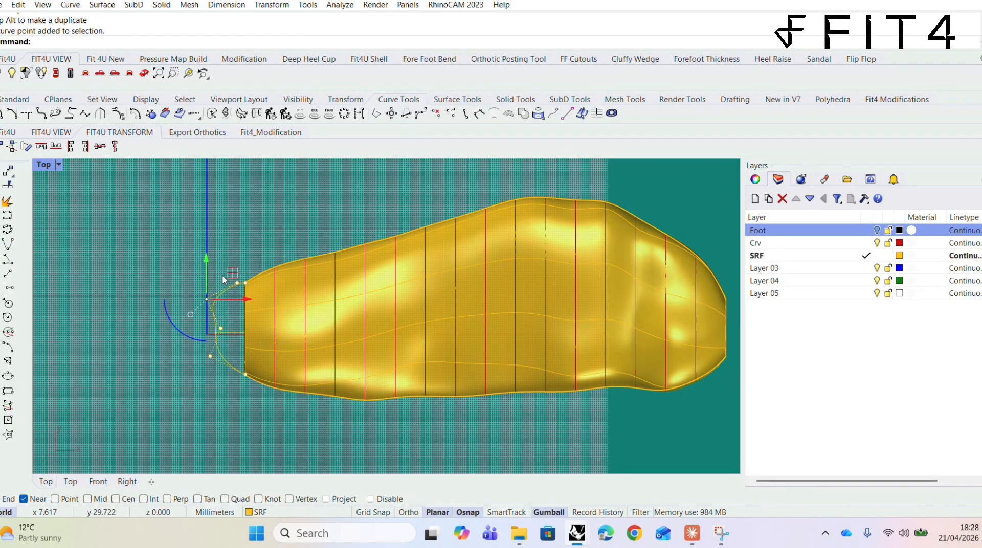
pyautogui.moveTo(231, 275); pyautogui.dragTo(236, 271)
pyautogui.click(221, 329)
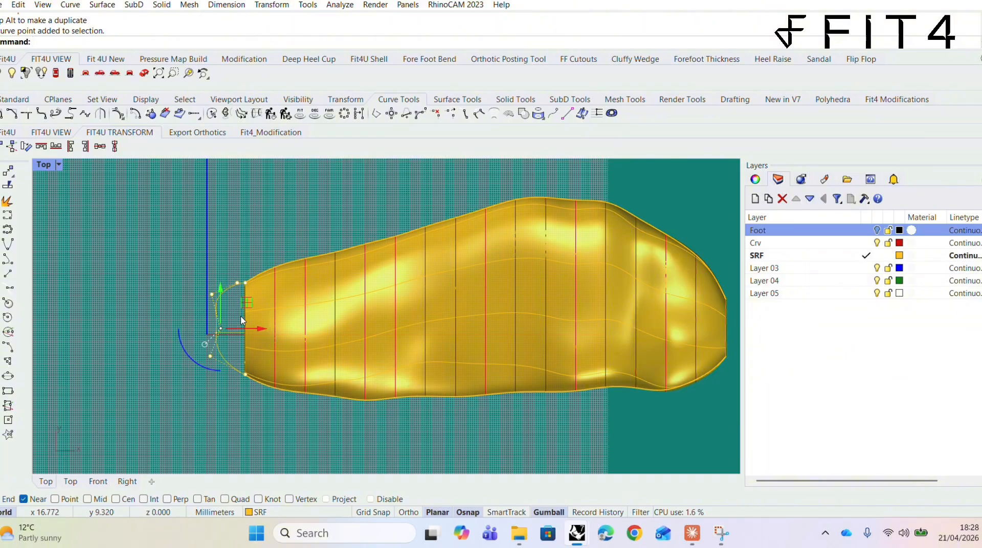
pyautogui.moveTo(261, 331); pyautogui.dragTo(254, 330)
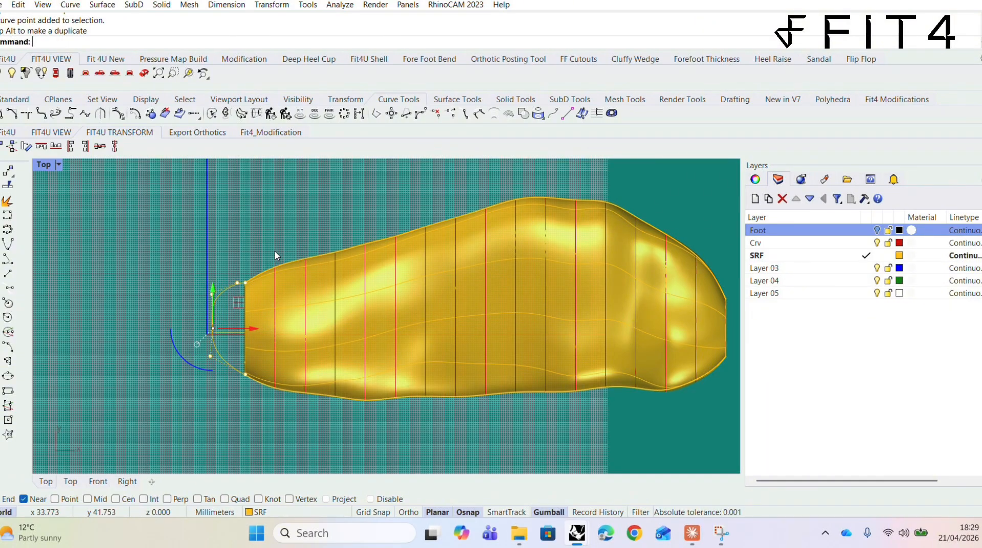
pyautogui.moveTo(275, 256); pyautogui.dragTo(241, 258, button='right')
pyautogui.press('Escape')
pyautogui.press('Escape')
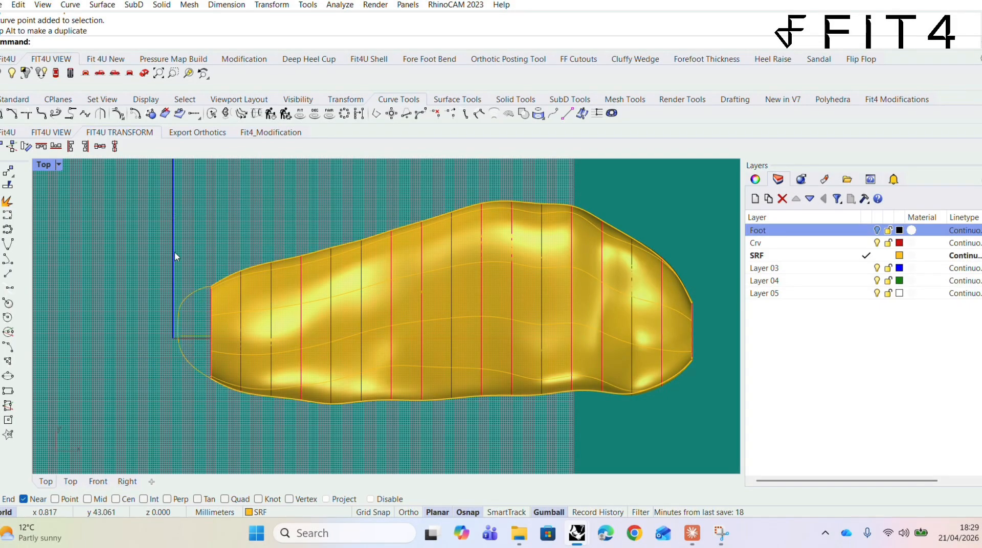
# Step: Nudge the heel rim curve's upper side control point slightly toward the surface
pyautogui.click(182, 304)
pyautogui.click(178, 298)
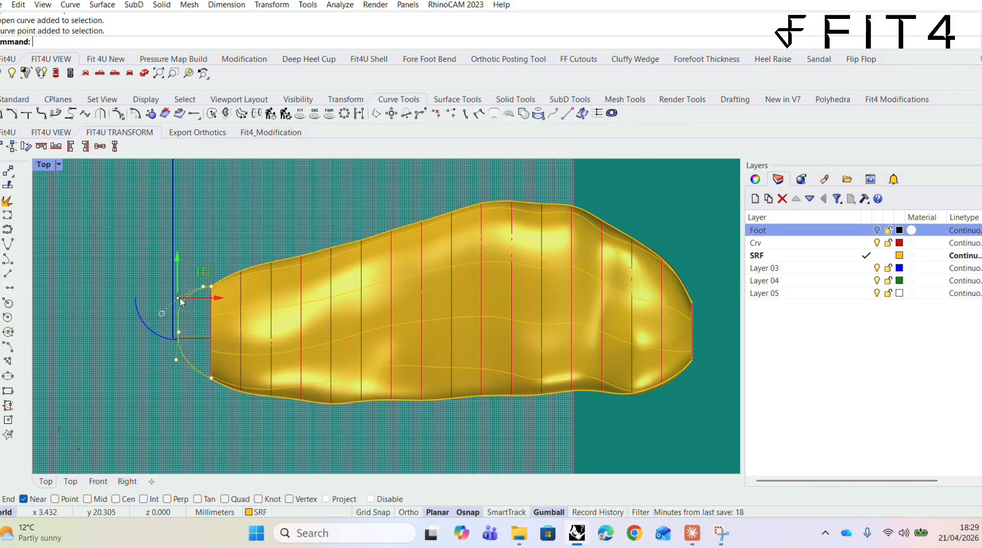
pyautogui.moveTo(200, 276); pyautogui.dragTo(203, 276)
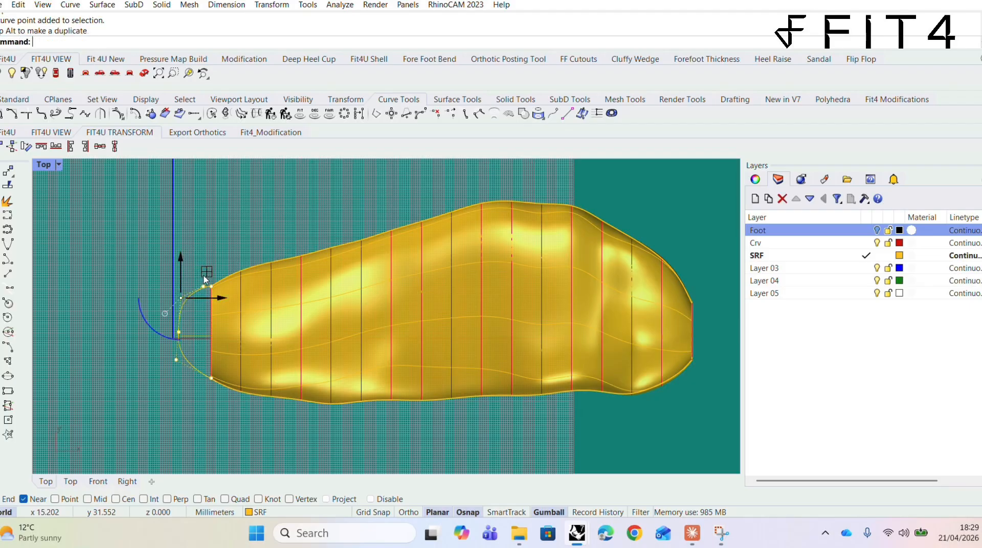
# Step: Start a two-rail sweep with the lofted surface's heel edge and the heel rim curve as rails
pyautogui.click(144, 74)
pyautogui.moveTo(241, 367); pyautogui.dragTo(400, 352, button='right')
pyautogui.press('Escape')
pyautogui.scroll(8, 271, 360)
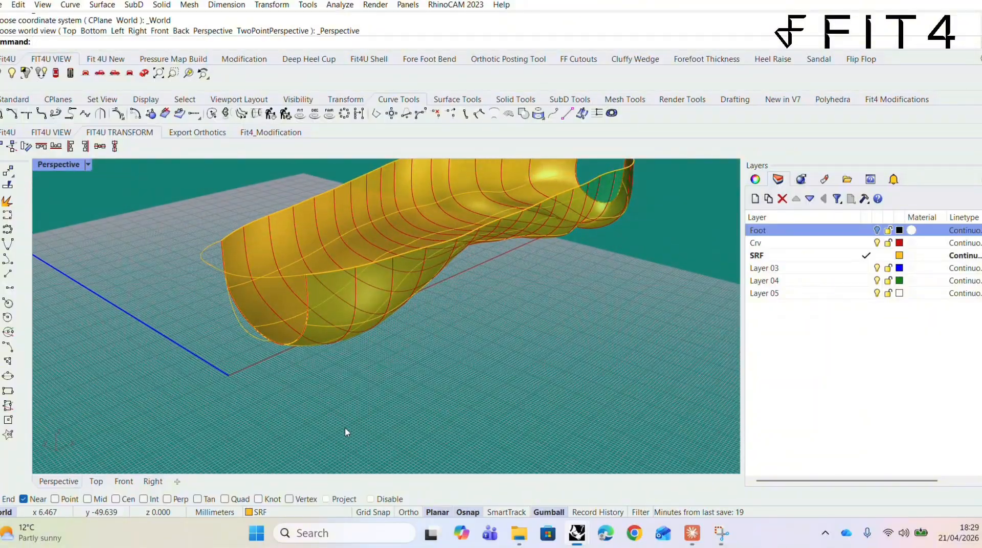
pyautogui.moveTo(329, 429); pyautogui.dragTo(237, 353, button='right')
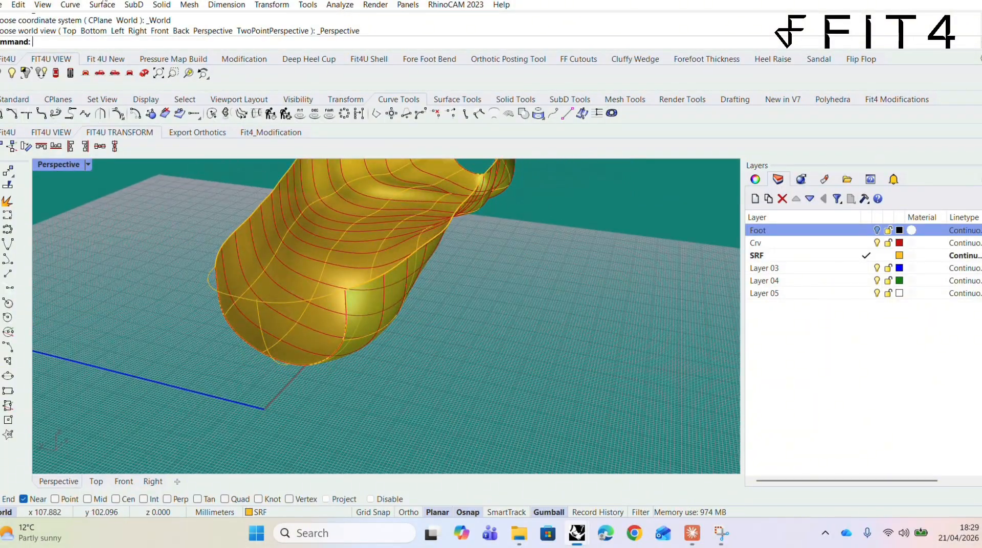
pyautogui.click(102, 6)
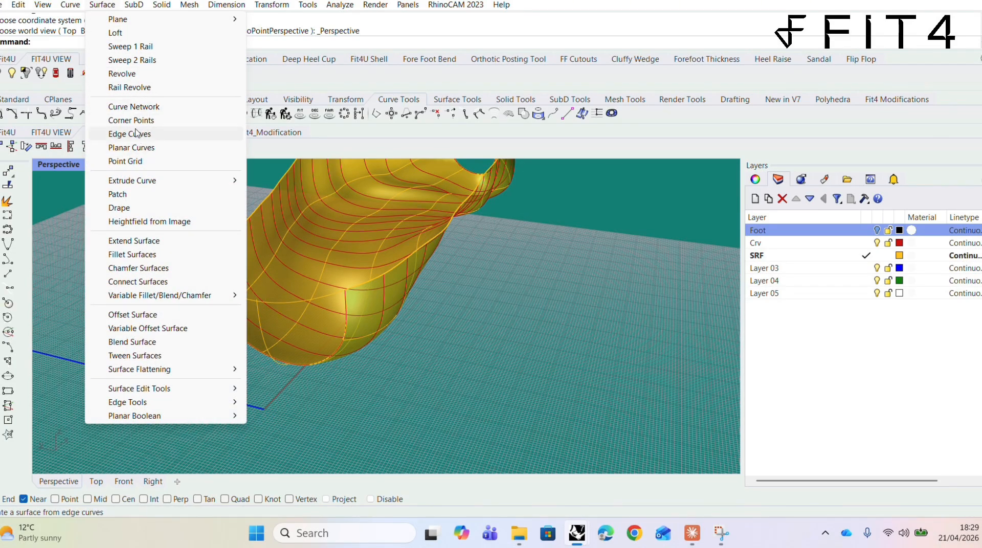
pyautogui.click(133, 61)
pyautogui.moveTo(252, 388)
pyautogui.mouseDown(button='right')
pyautogui.moveTo(239, 390)
pyautogui.moveTo(244, 381)
pyautogui.mouseUp(button='right')
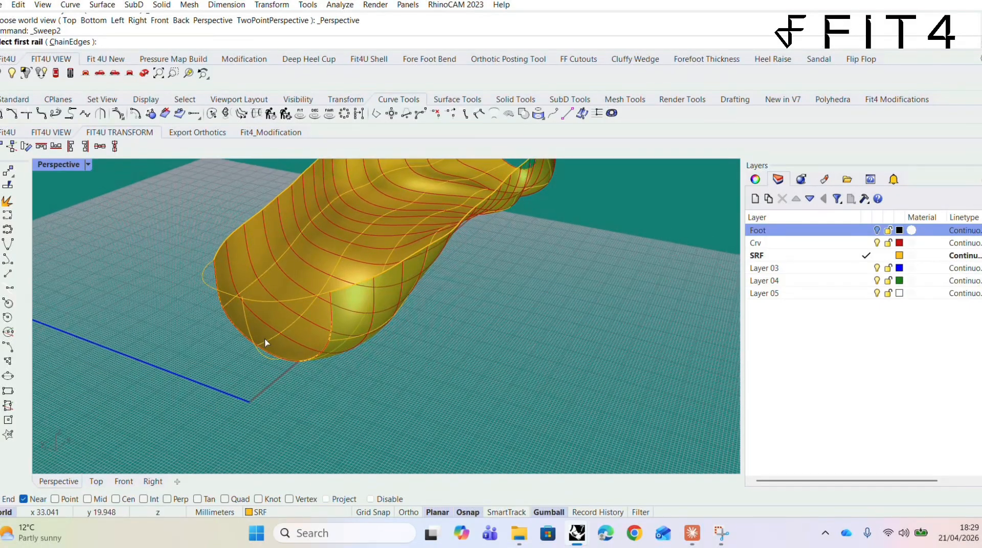
pyautogui.click(332, 334)
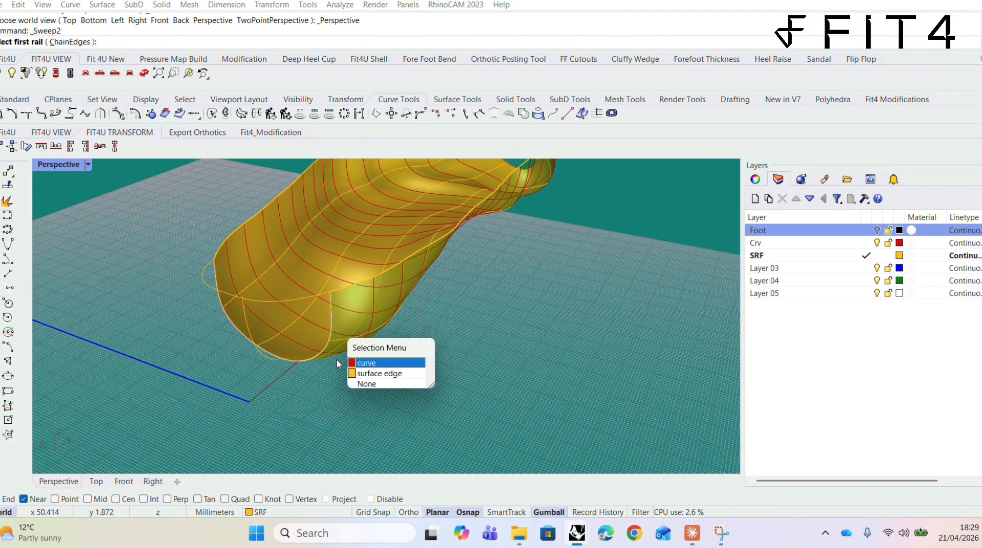
pyautogui.click(360, 374)
pyautogui.click(284, 303)
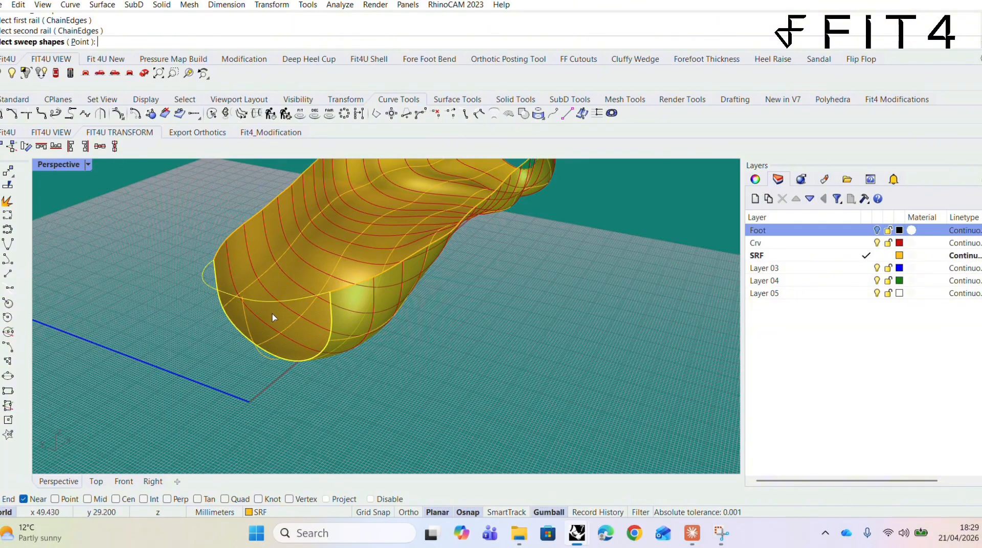
# Step: Use the middle heel profile curve as the cross section and create the sweep with unchanged cross sections and position continuity
pyautogui.click(246, 322)
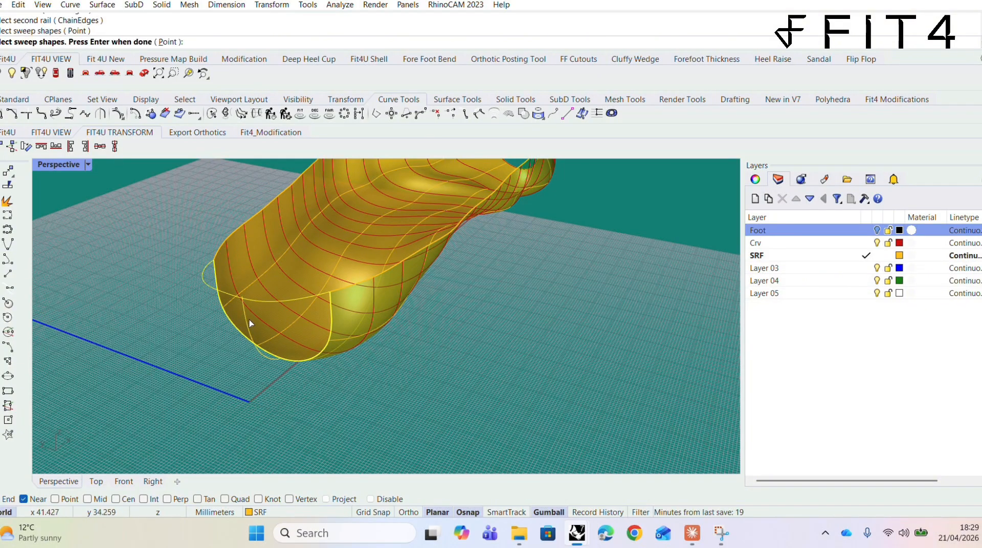
pyautogui.press('Return')
pyautogui.moveTo(448, 406); pyautogui.dragTo(446, 393, button='right')
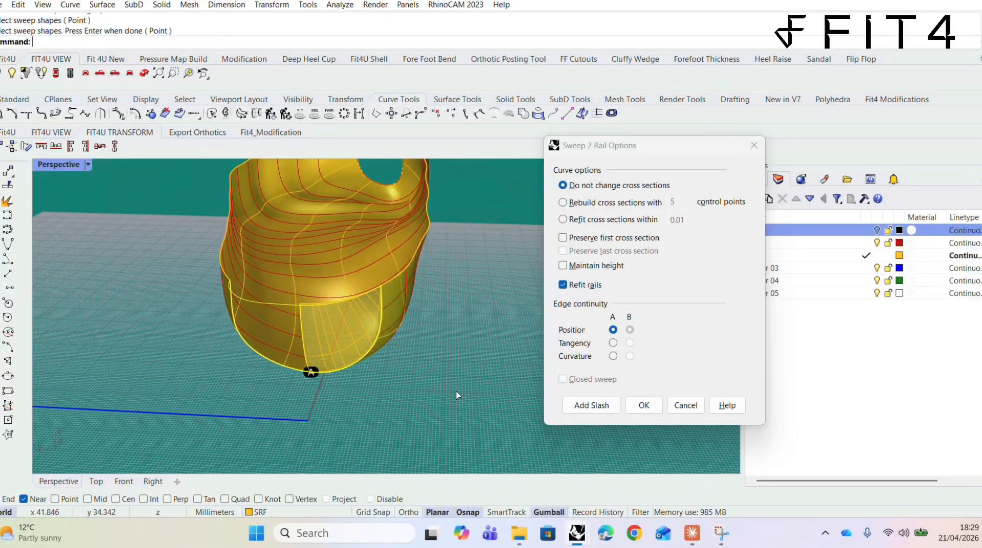
pyautogui.click(643, 407)
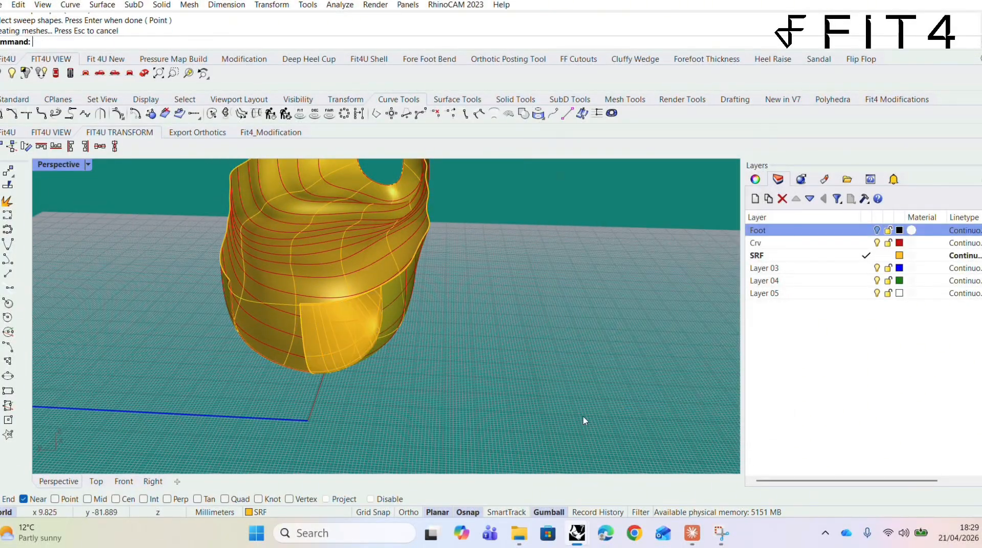
# Step: Start another two-rail sweep for the open half of the heel, using the loft's heel edge and the rim curve as rails
pyautogui.moveTo(471, 416); pyautogui.dragTo(494, 414, button='right')
pyautogui.rightClick(348, 417)
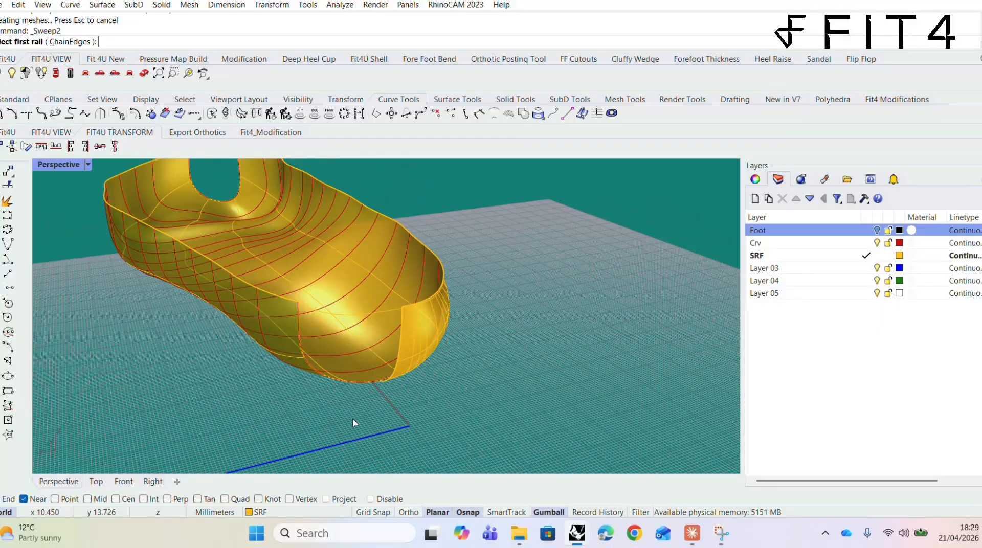
pyautogui.moveTo(365, 429); pyautogui.dragTo(415, 420, button='right')
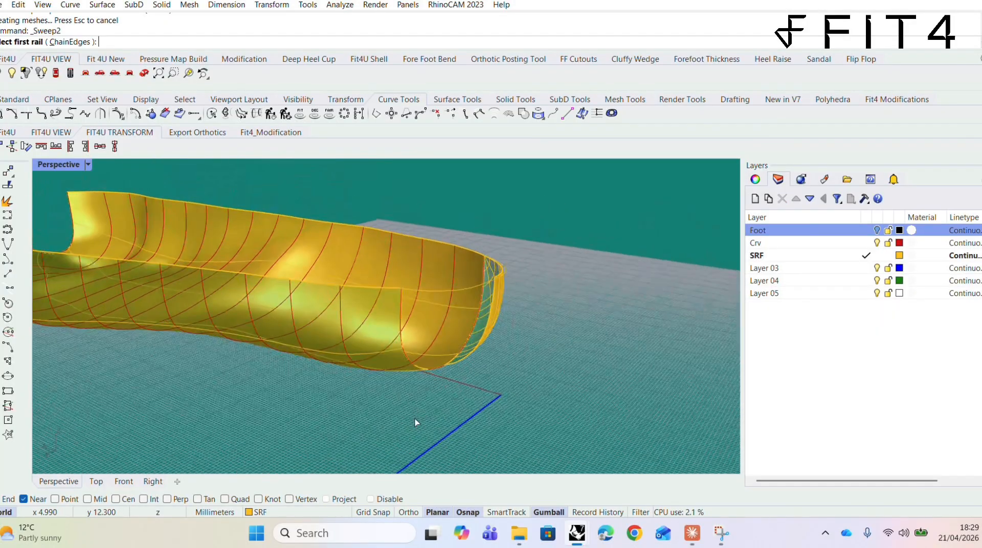
pyautogui.click(400, 337)
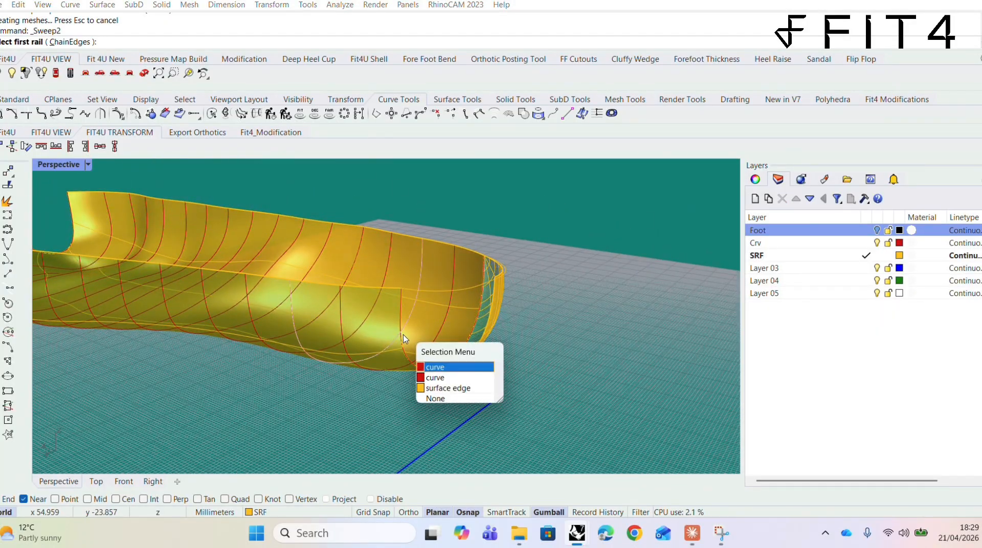
pyautogui.click(426, 392)
pyautogui.moveTo(428, 395); pyautogui.dragTo(413, 407, button='right')
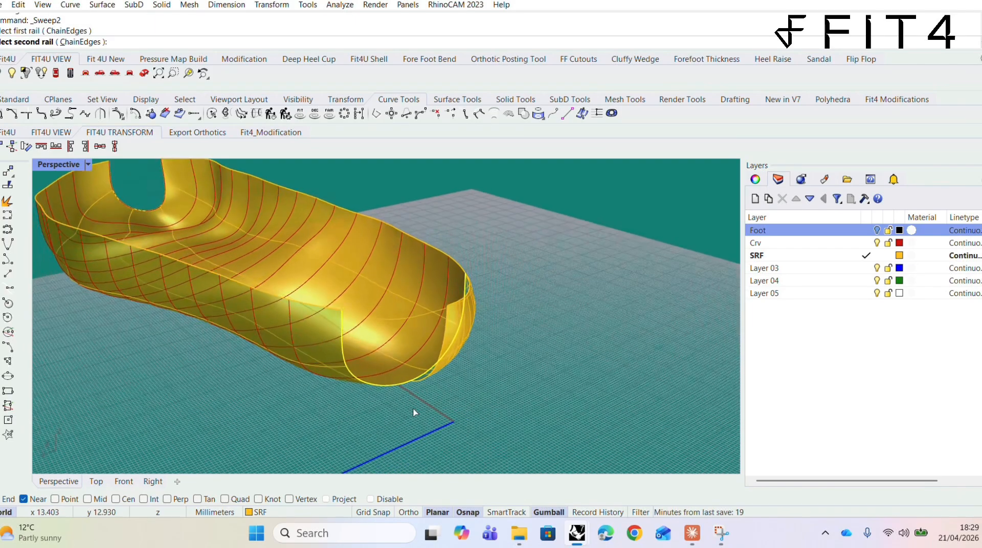
pyautogui.click(392, 323)
pyautogui.moveTo(393, 323); pyautogui.dragTo(404, 333, button='right')
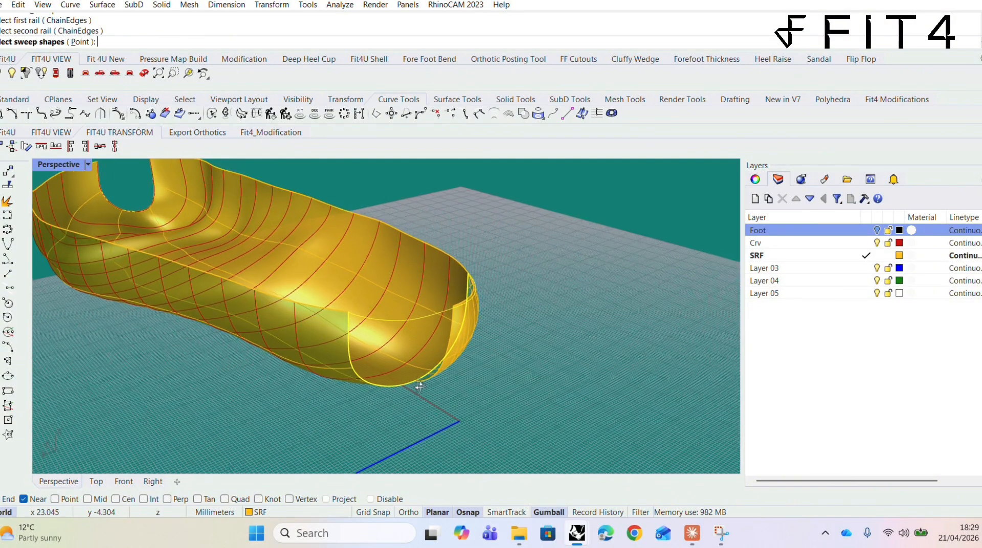
# Step: Use the first heel sweep's middle surface edge as the cross section and create the second half of the heel
pyautogui.scroll(3, 435, 377)
pyautogui.moveTo(435, 377); pyautogui.dragTo(463, 395, button='right')
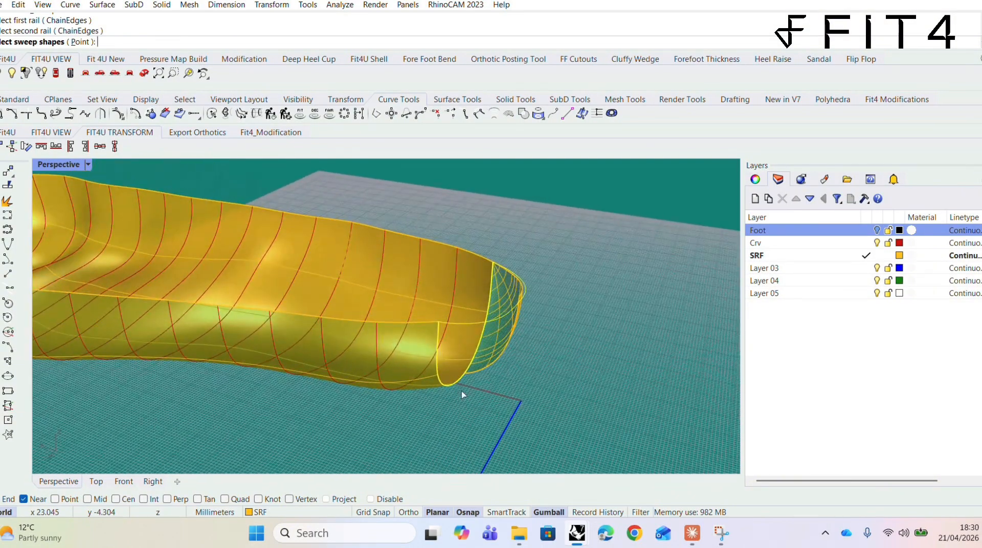
pyautogui.click(501, 358)
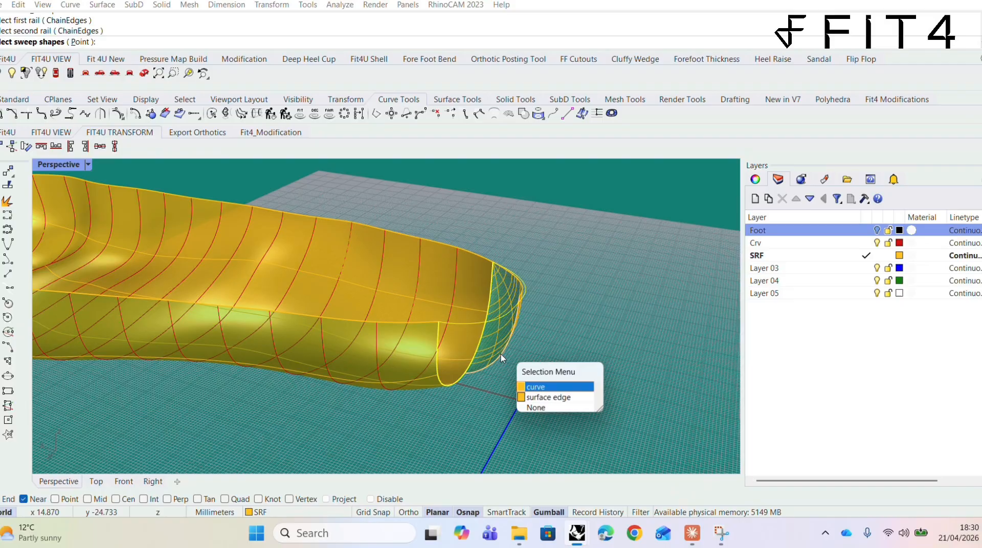
pyautogui.click(526, 398)
pyautogui.press('Return')
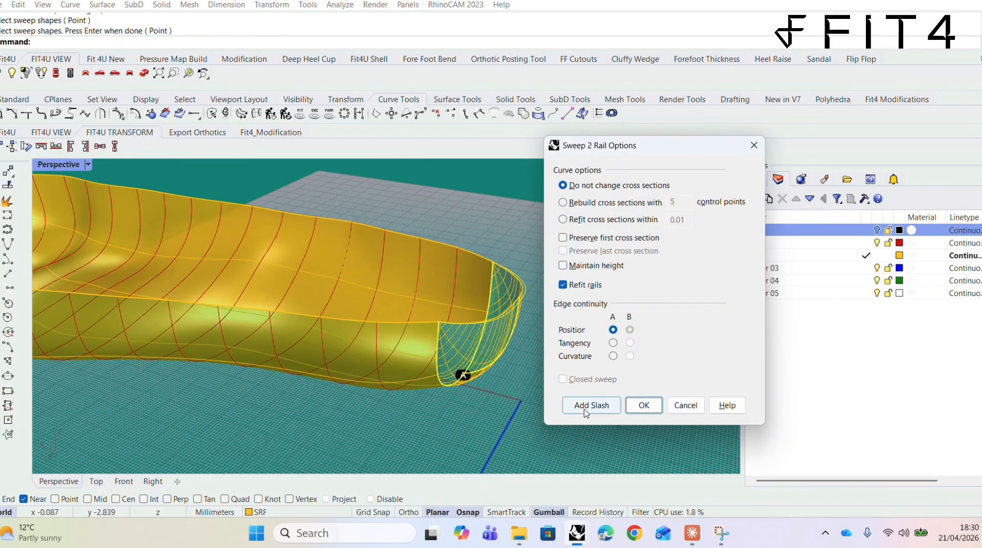
pyautogui.click(644, 406)
# Step: Flip the direction of the lofted surface
pyautogui.moveTo(627, 404); pyautogui.dragTo(476, 383, button='right')
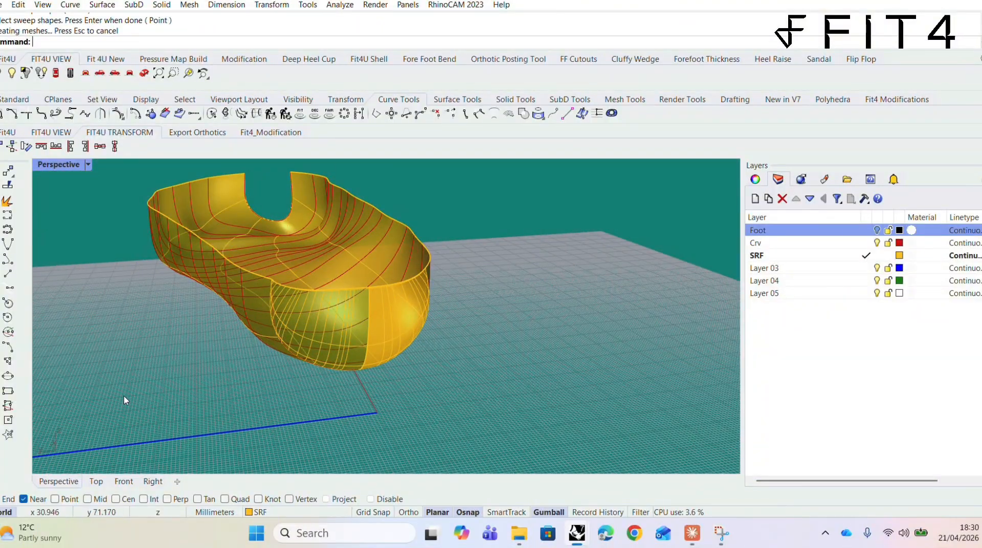
pyautogui.click(15, 99)
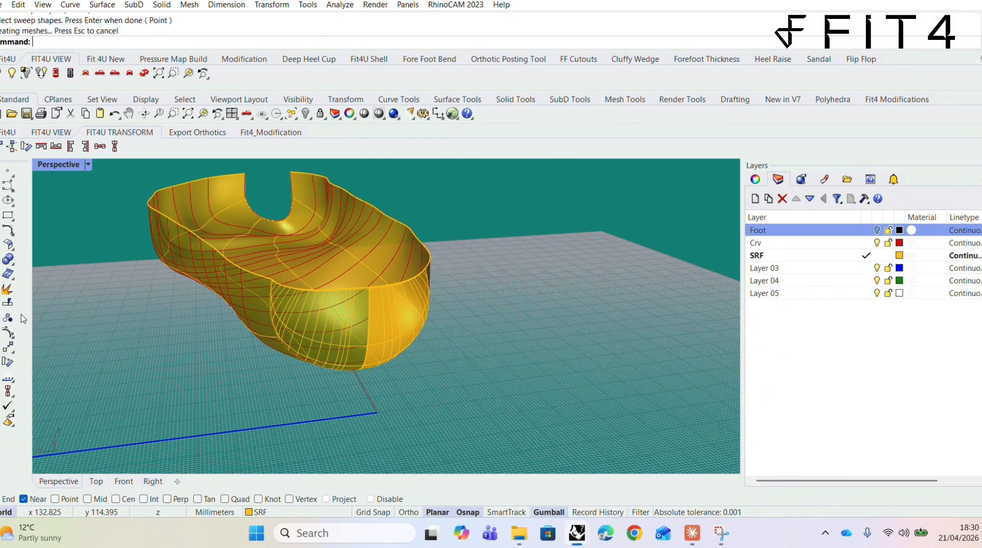
pyautogui.click(12, 381)
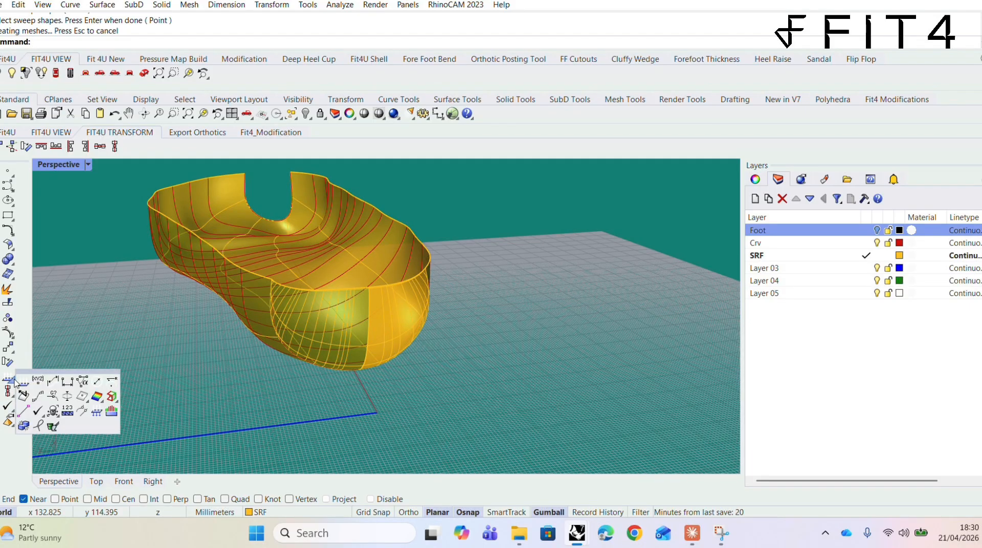
pyautogui.click(97, 411)
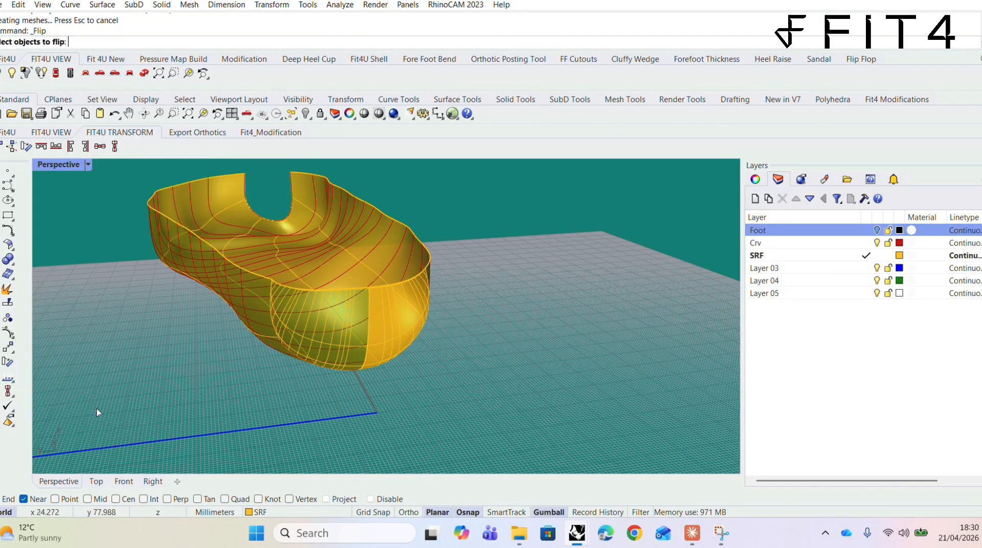
pyautogui.click(306, 309)
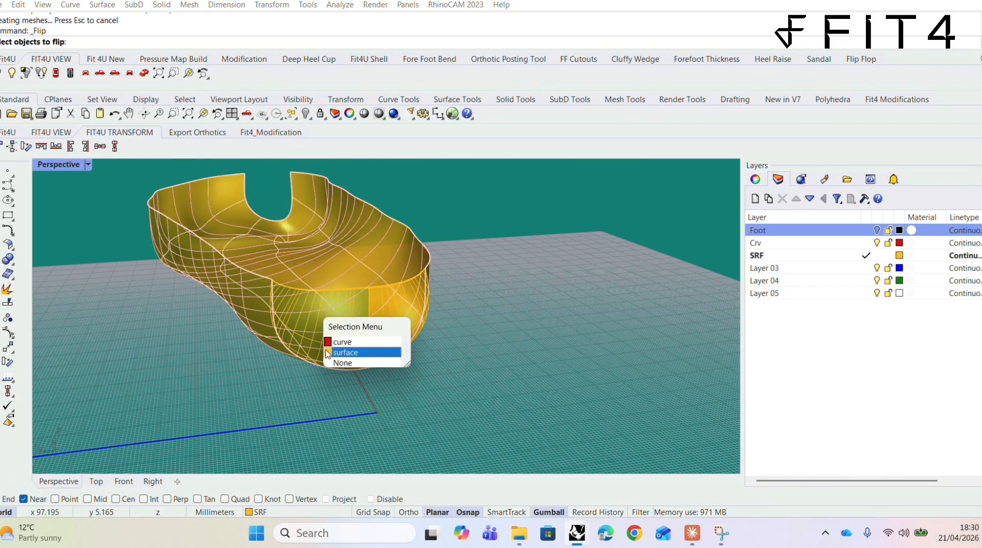
pyautogui.press('Return')
pyautogui.moveTo(215, 409); pyautogui.dragTo(149, 399, button='right')
pyautogui.press('Return')
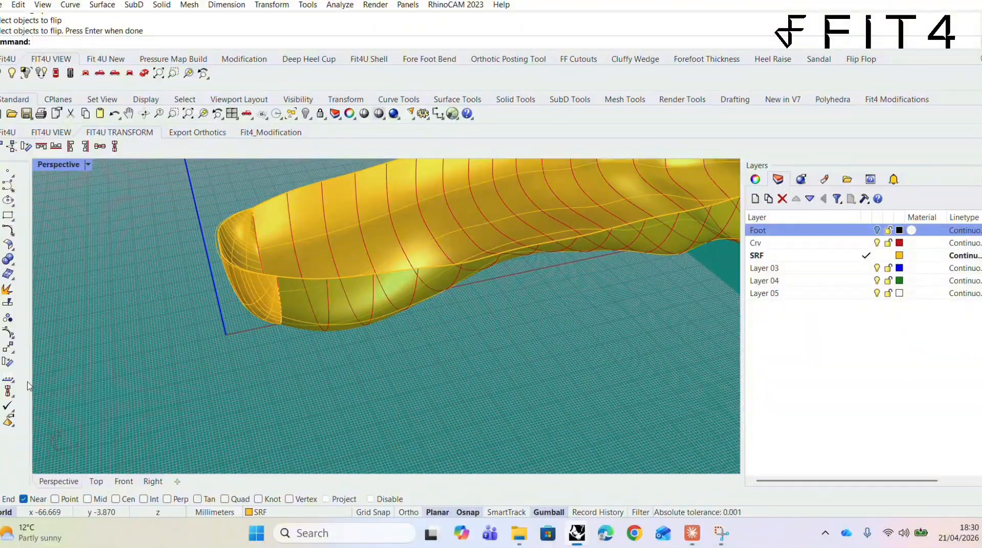
# Step: Display the surface direction of the swept heel surface to check its orientation
pyautogui.click(8, 377)
pyautogui.moveTo(388, 435); pyautogui.dragTo(202, 369, button='right')
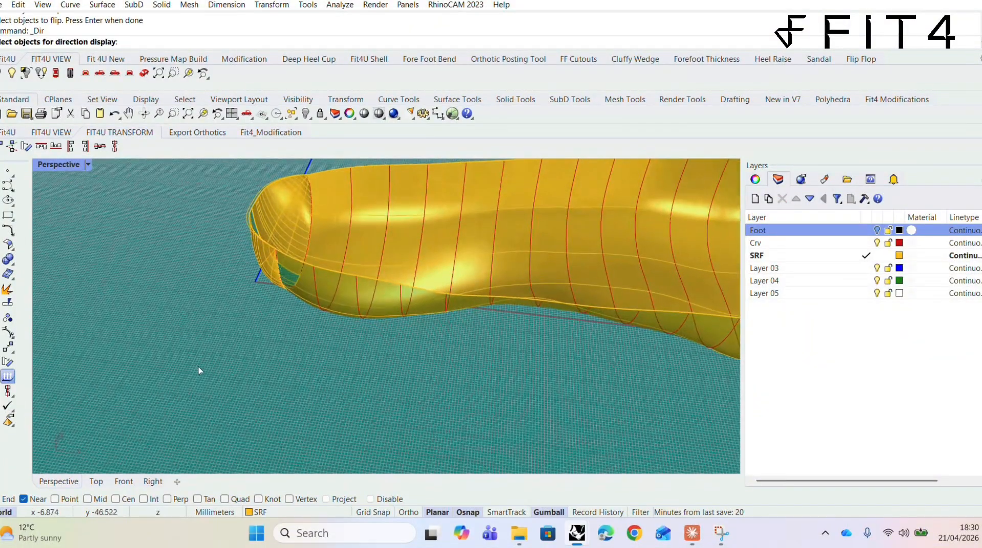
pyautogui.click(285, 216)
pyautogui.press('Return')
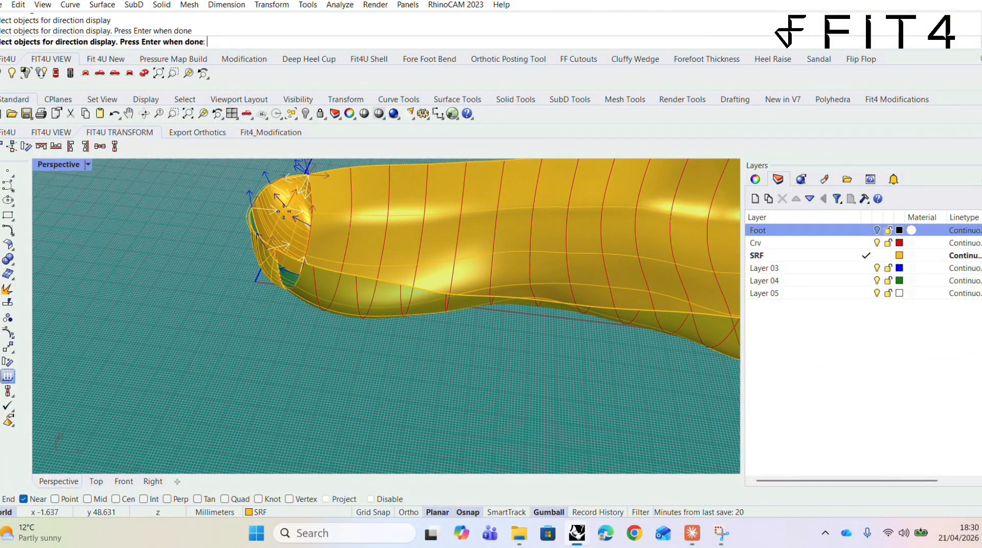
pyautogui.press('Return')
# Step: Join the lofted surface and both heel sweeps into one polysurface, with the surrounding curves included in the selection, and check the result
pyautogui.moveTo(268, 285); pyautogui.dragTo(368, 316, button='right')
pyautogui.moveTo(506, 338); pyautogui.dragTo(529, 300, button='right')
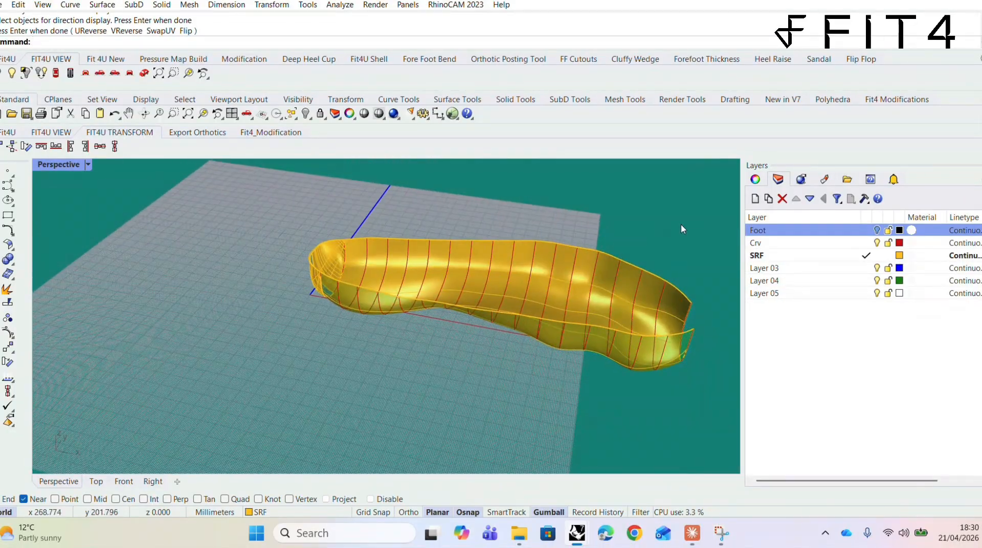
pyautogui.moveTo(702, 235); pyautogui.dragTo(256, 375)
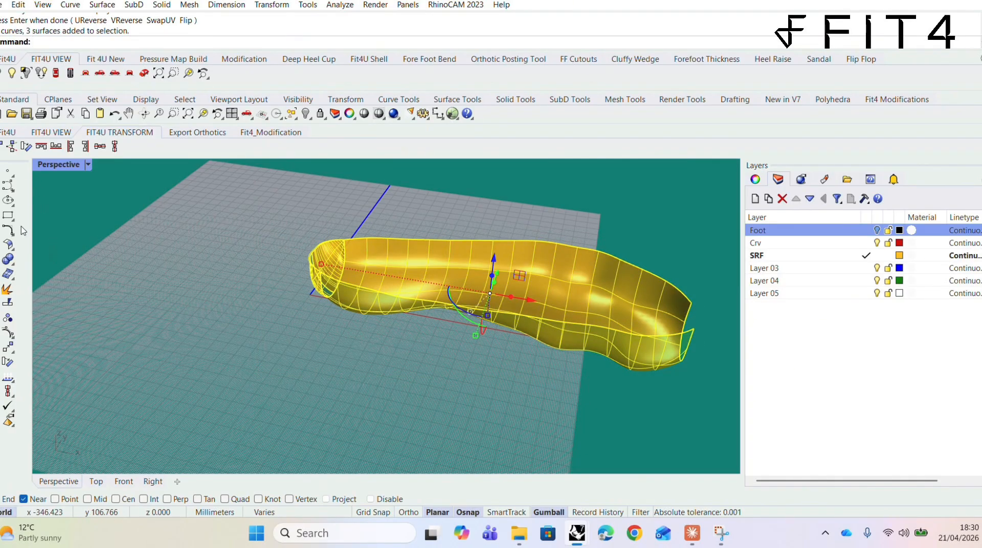
pyautogui.click(7, 302)
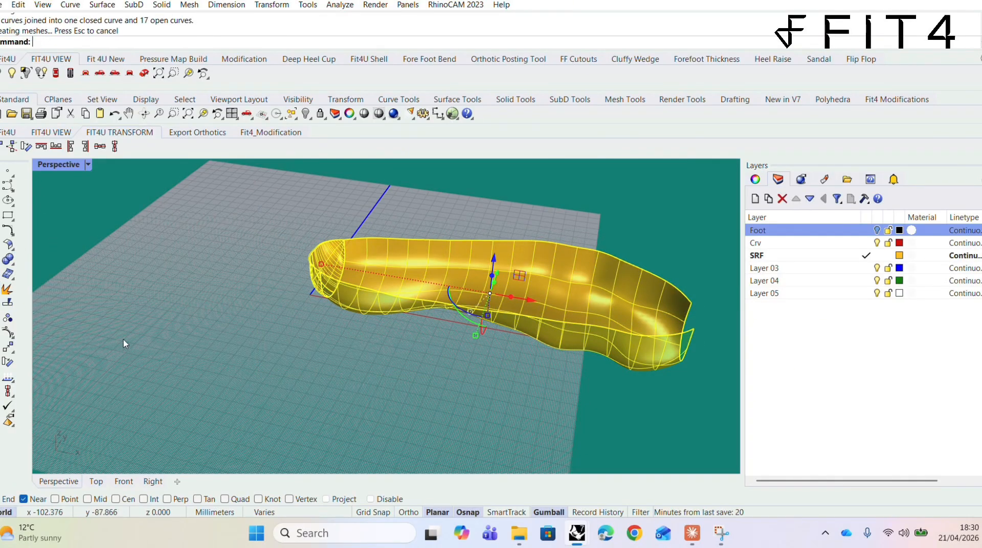
pyautogui.click(200, 339)
pyautogui.click(481, 259)
pyautogui.moveTo(467, 335)
pyautogui.mouseDown(button='right')
pyautogui.moveTo(461, 326)
pyautogui.moveTo(476, 330)
pyautogui.mouseUp(button='right')
pyautogui.moveTo(548, 373); pyautogui.dragTo(434, 362, button='right')
pyautogui.click(434, 362)
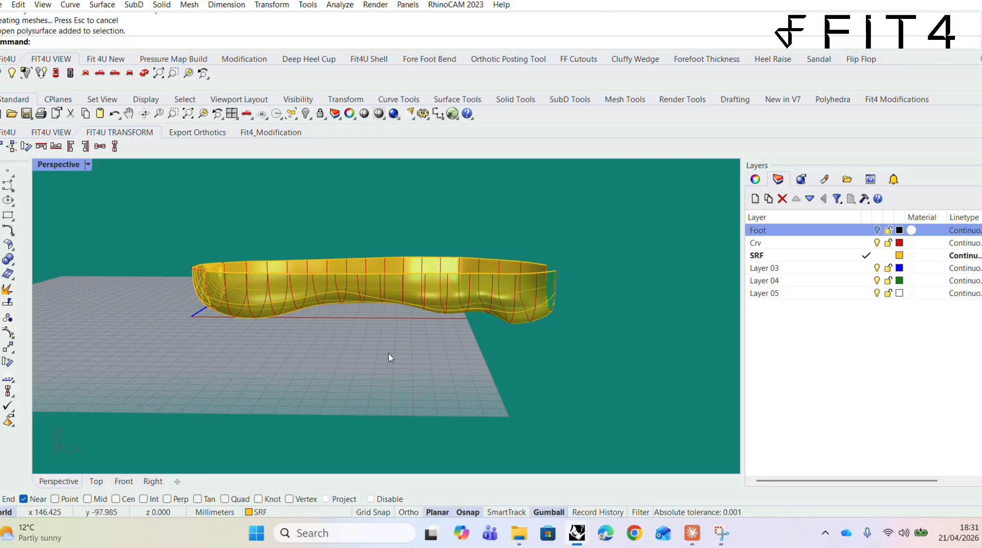
# Step: Switch to the front view and hide the Crv layer
pyautogui.moveTo(439, 339)
pyautogui.mouseDown(button='right')
pyautogui.moveTo(425, 355)
pyautogui.moveTo(433, 352)
pyautogui.moveTo(432, 369)
pyautogui.moveTo(428, 346)
pyautogui.mouseUp(button='right')
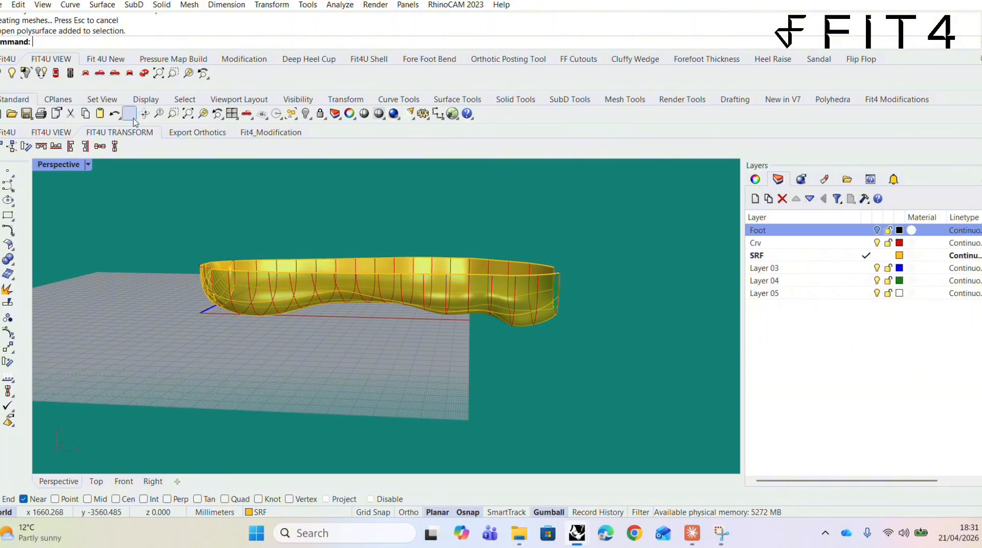
pyautogui.click(85, 73)
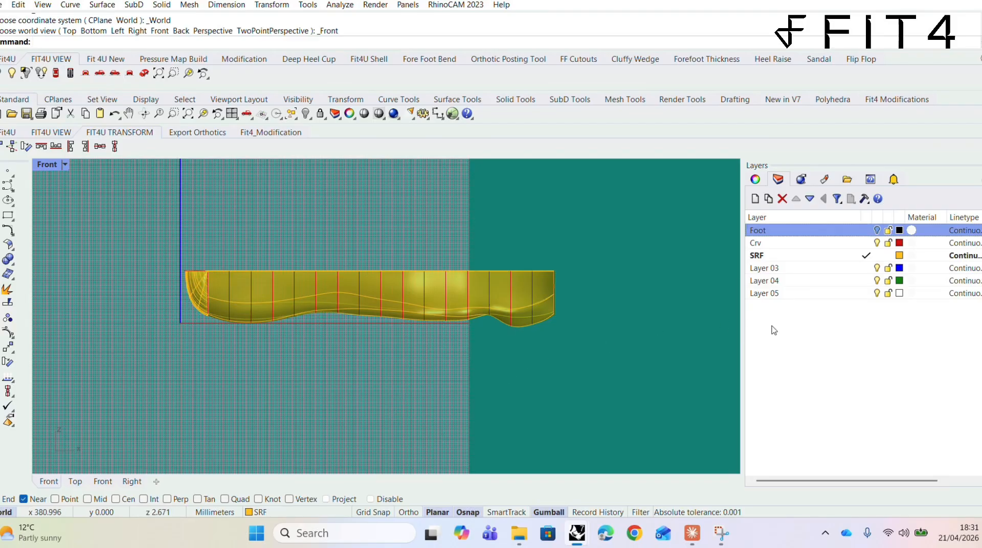
pyautogui.click(877, 243)
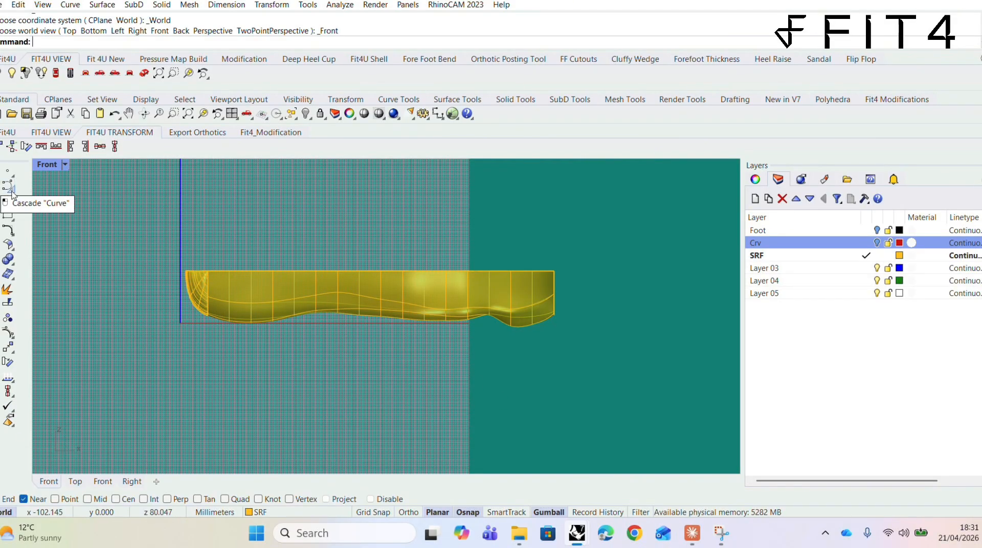
# Step: Switch to the bottom view, turn object snaps off and show the Foot layer as a drawing reference
pyautogui.click(397, 100)
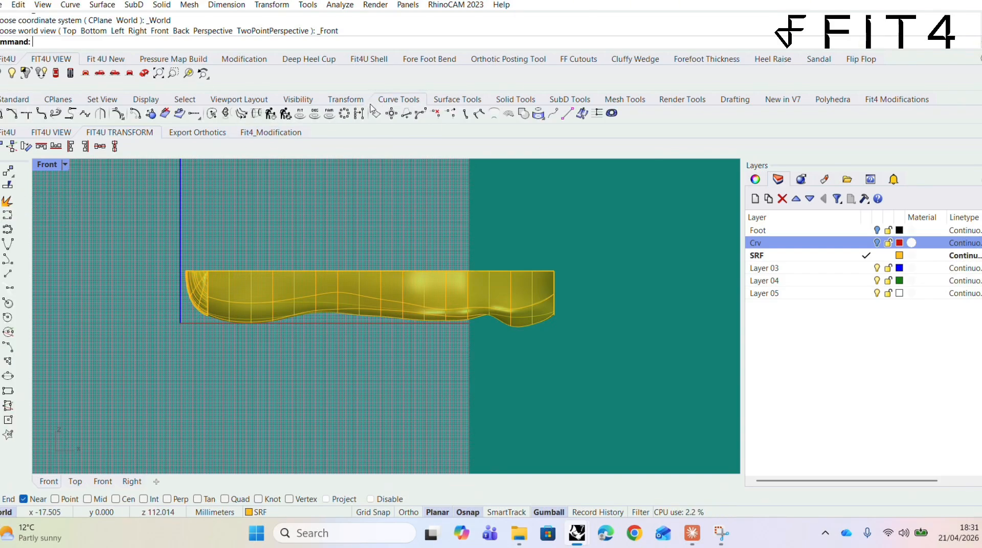
pyautogui.click(10, 288)
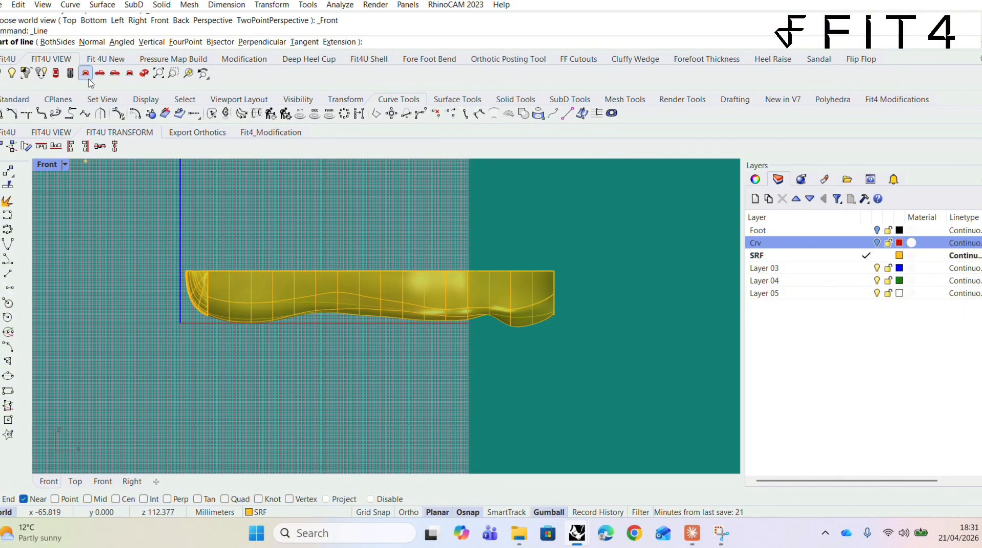
pyautogui.click(71, 73)
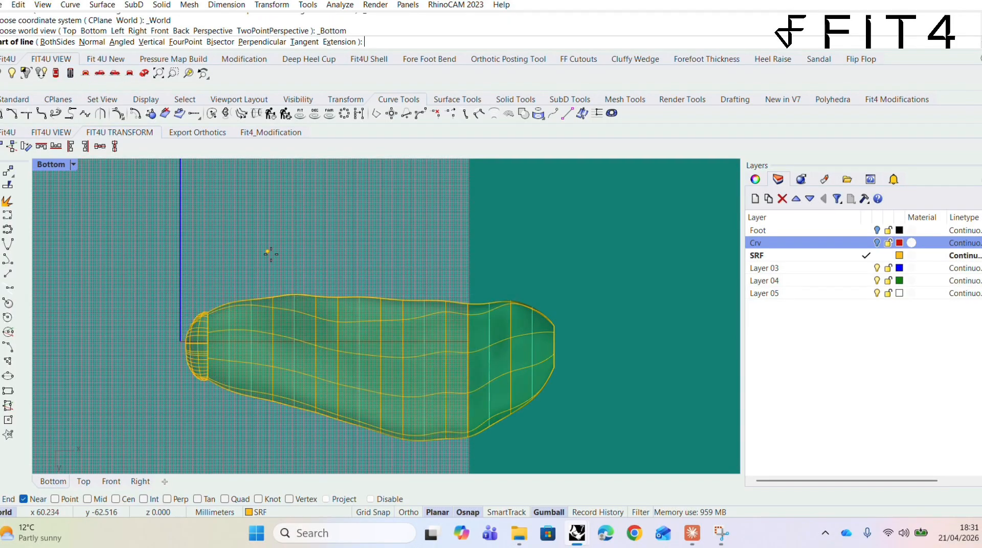
pyautogui.moveTo(362, 238); pyautogui.dragTo(335, 176, button='right')
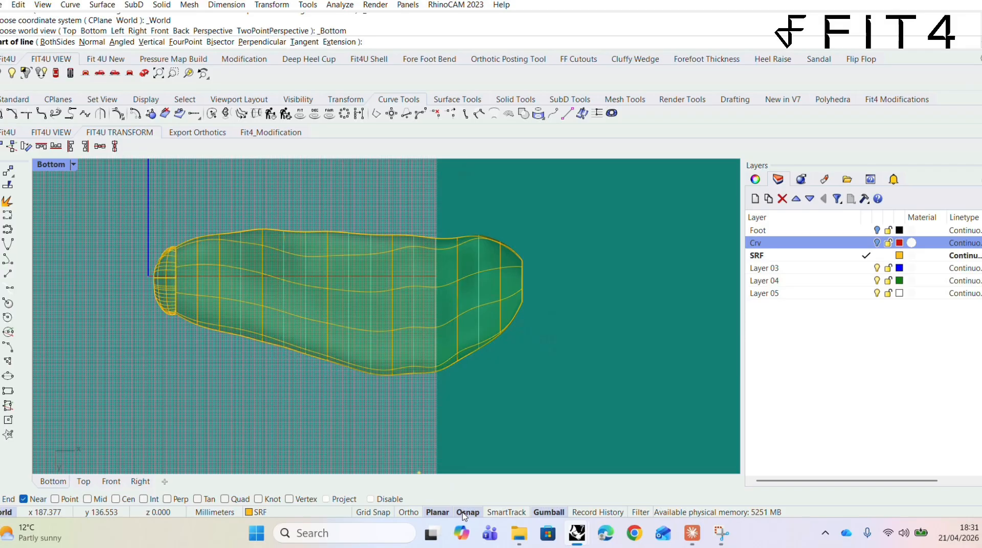
pyautogui.click(465, 512)
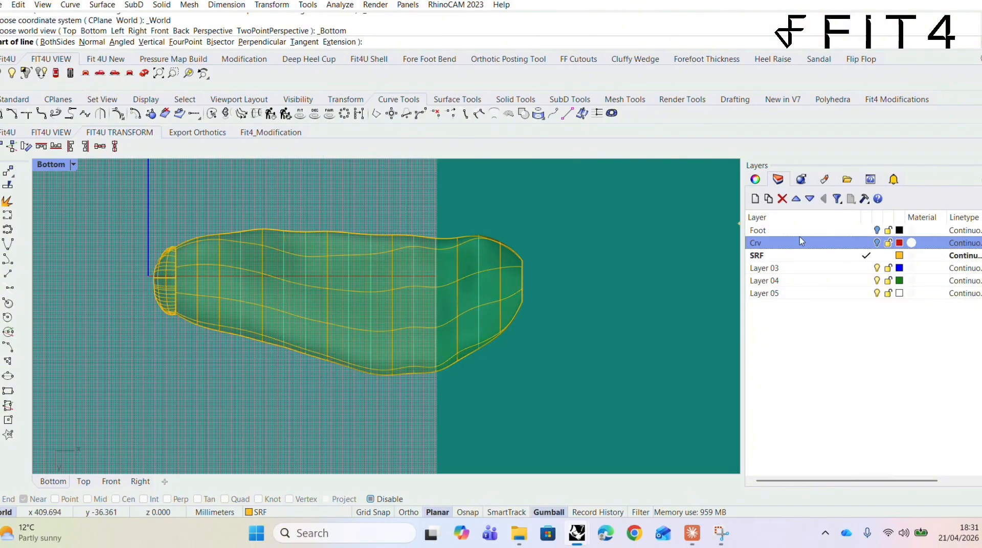
pyautogui.click(878, 231)
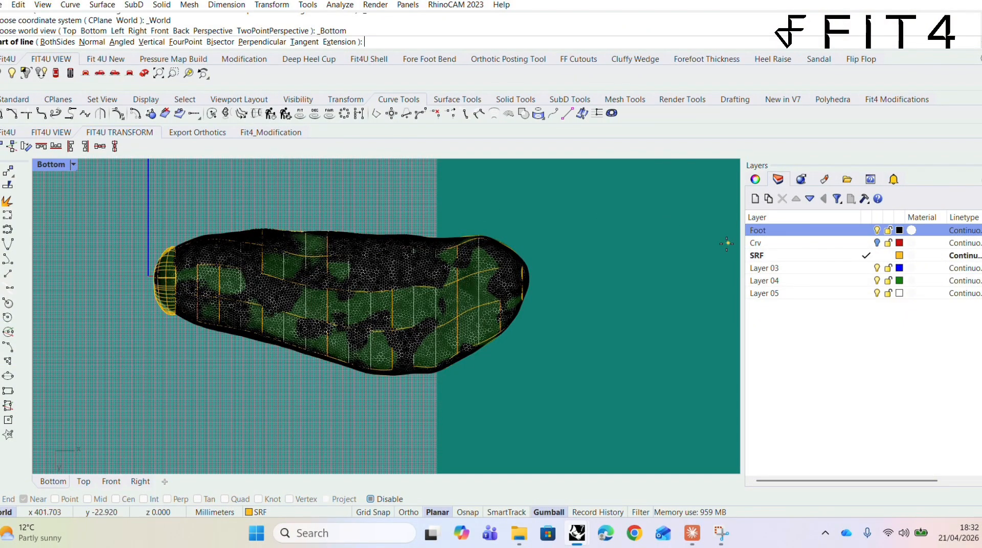
pyautogui.click(402, 224)
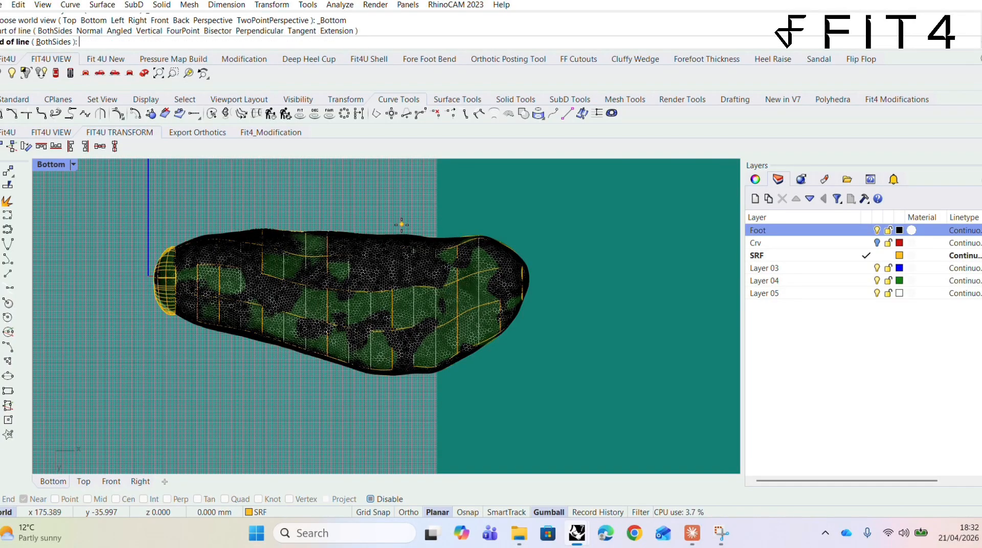
pyautogui.click(416, 249)
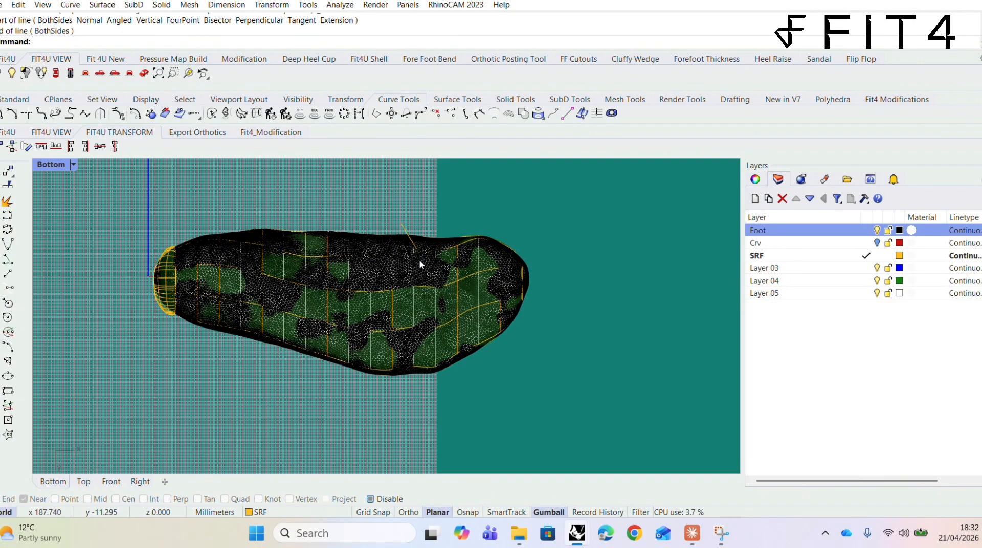
pyautogui.click(424, 276)
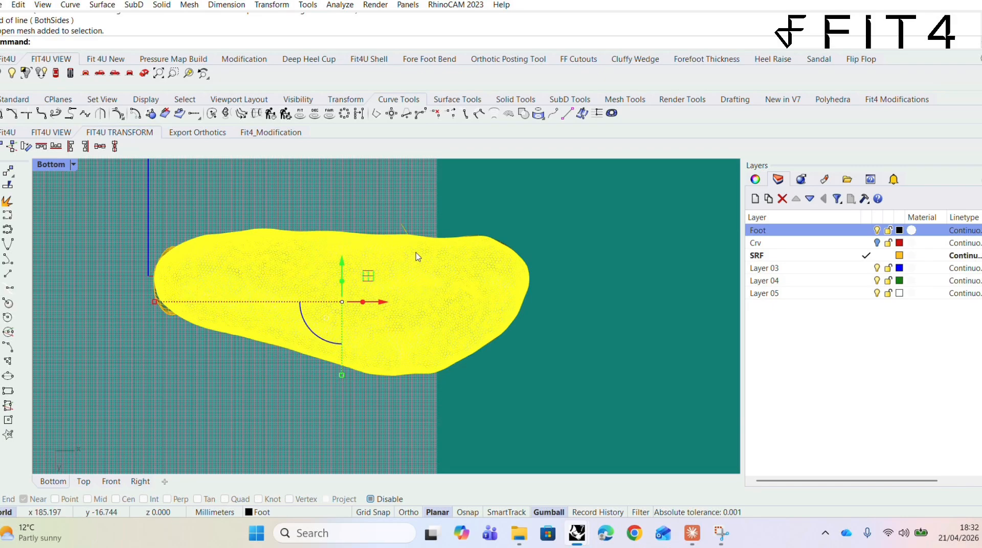
pyautogui.click(405, 231)
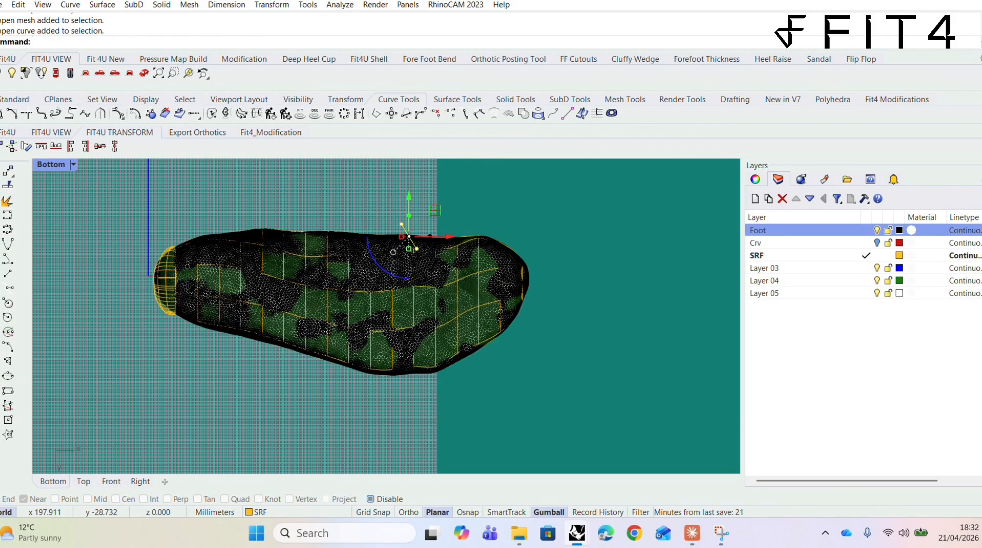
pyautogui.write('Delete')
pyautogui.press('Return')
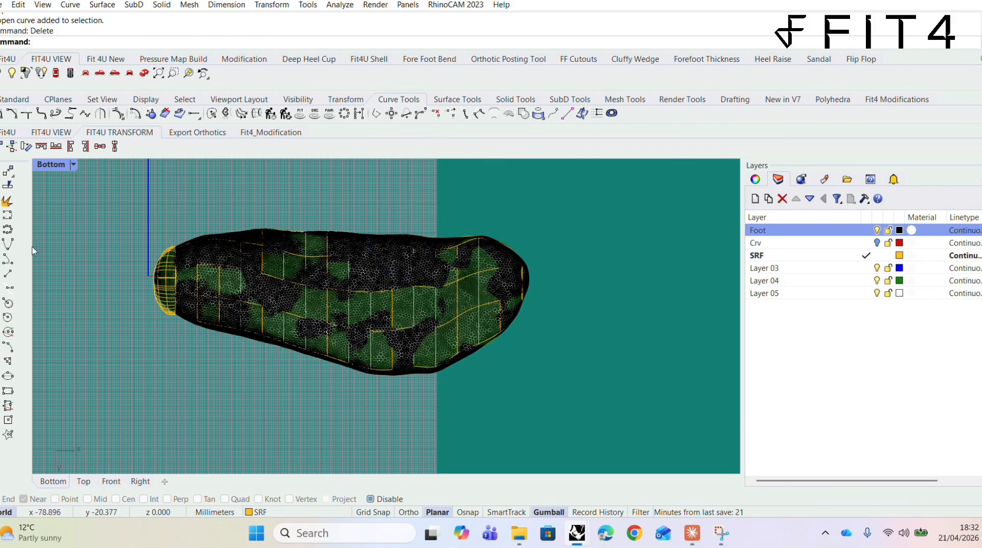
# Step: Draw an interpolated curve across the forefoot, bowed toward the toes and extending past both edges of the foot
pyautogui.click(9, 216)
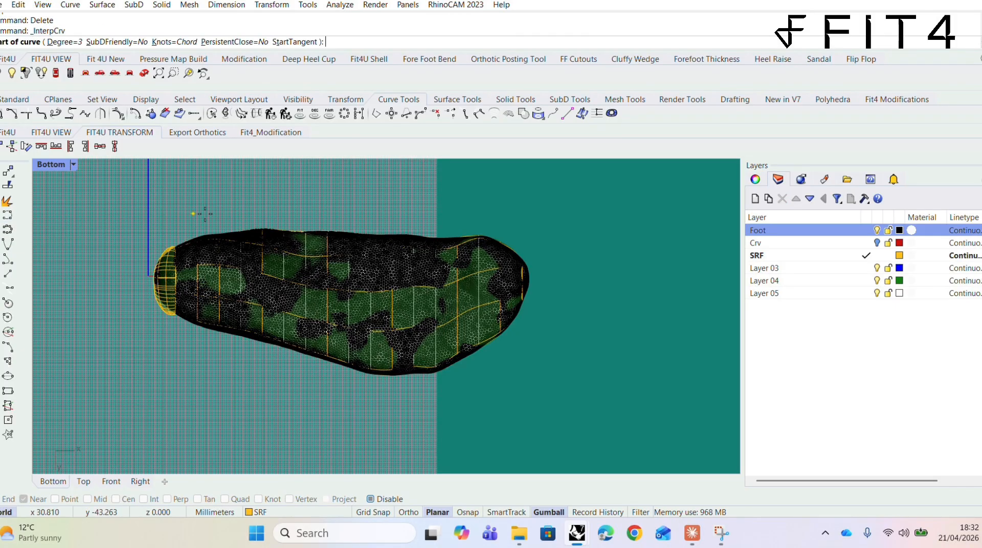
pyautogui.click(409, 217)
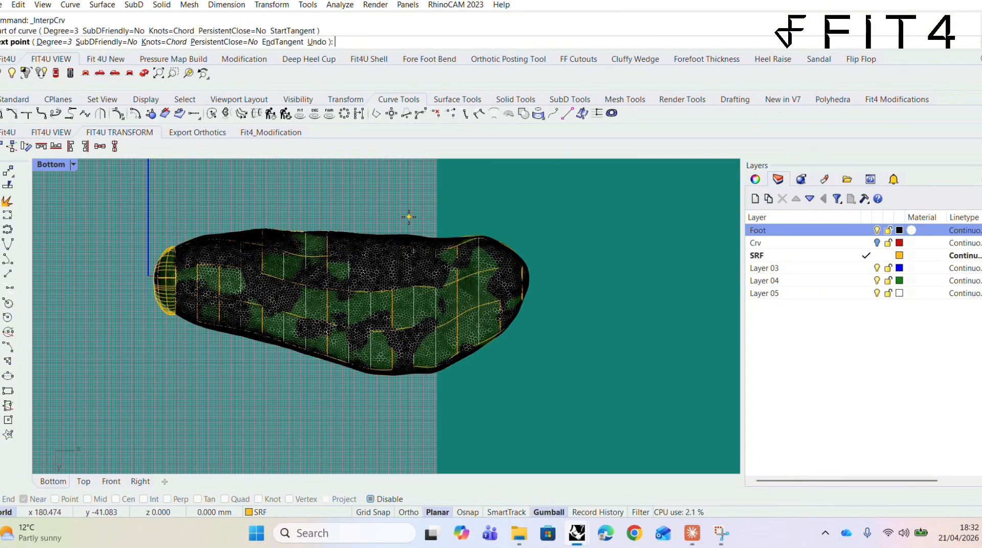
pyautogui.click(425, 261)
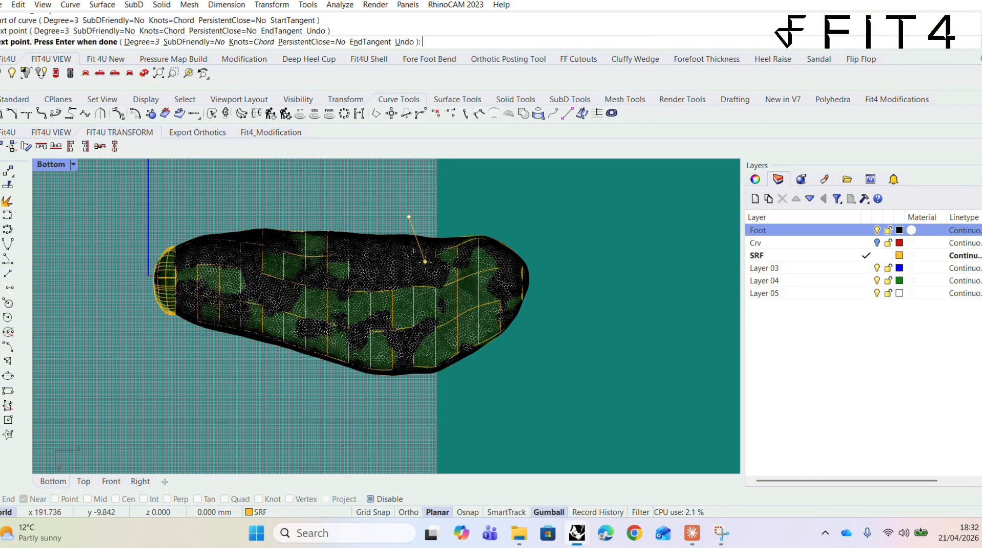
pyautogui.click(430, 298)
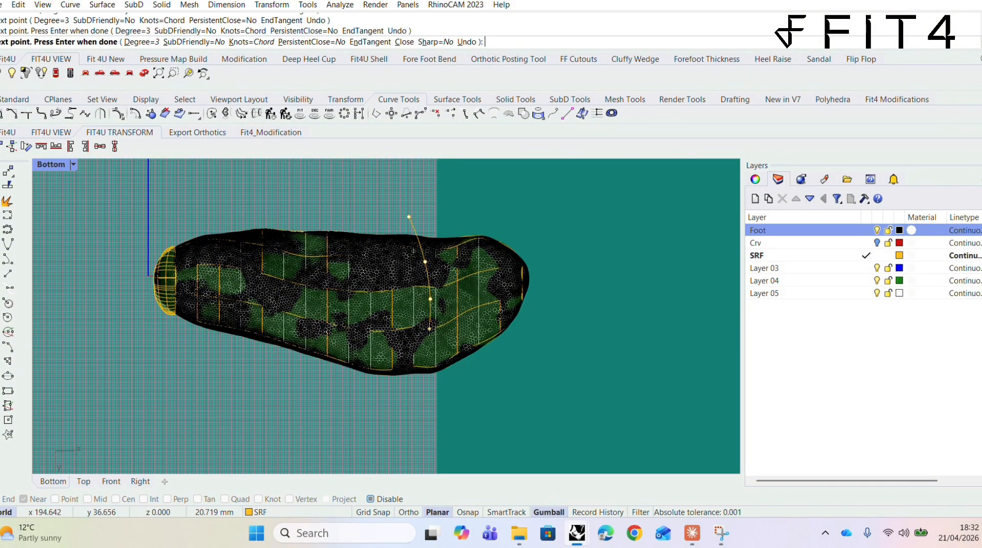
pyautogui.click(424, 351)
pyautogui.click(411, 392)
pyautogui.press('Return')
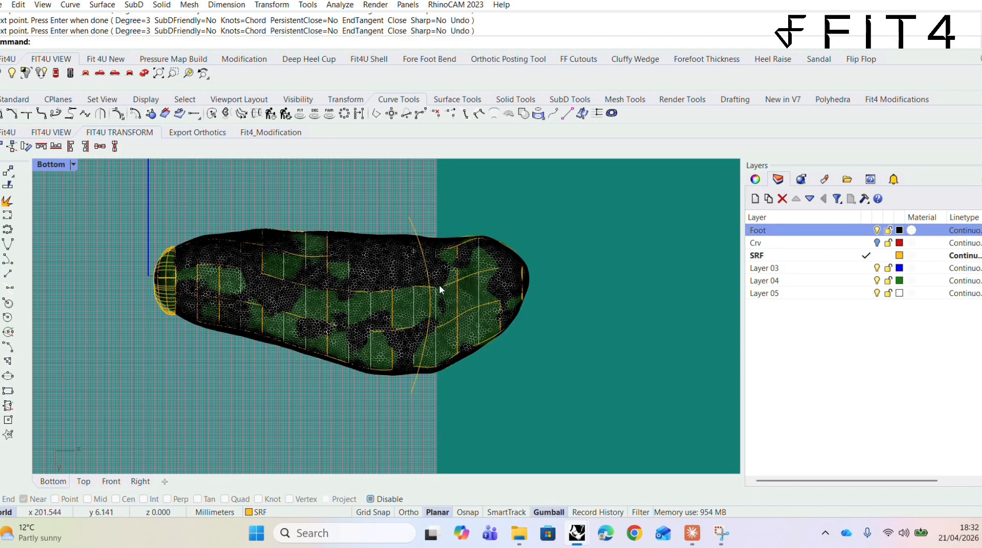
# Step: Shift the forefoot curve slightly toward the heel and hide the Foot layer
pyautogui.scroll(1, 449, 360)
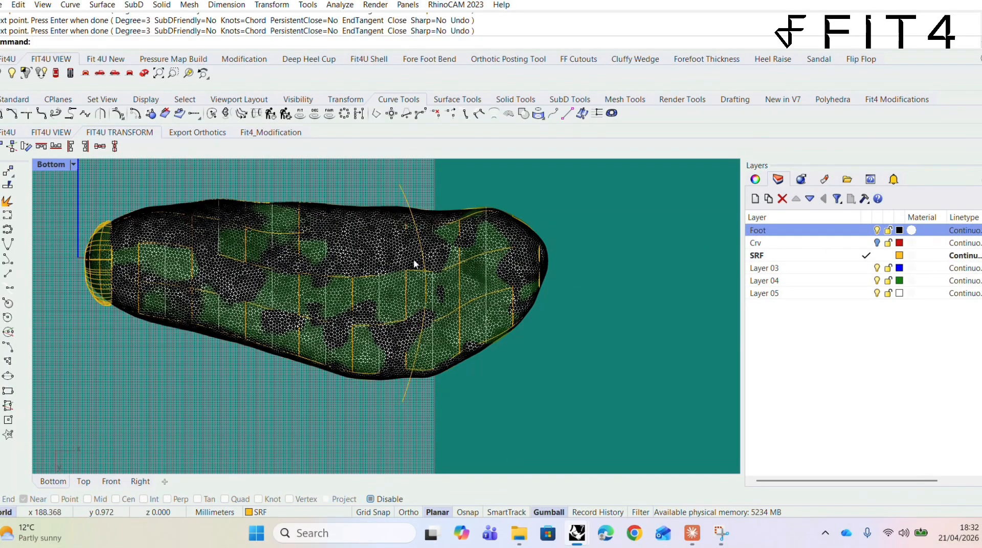
pyautogui.click(407, 207)
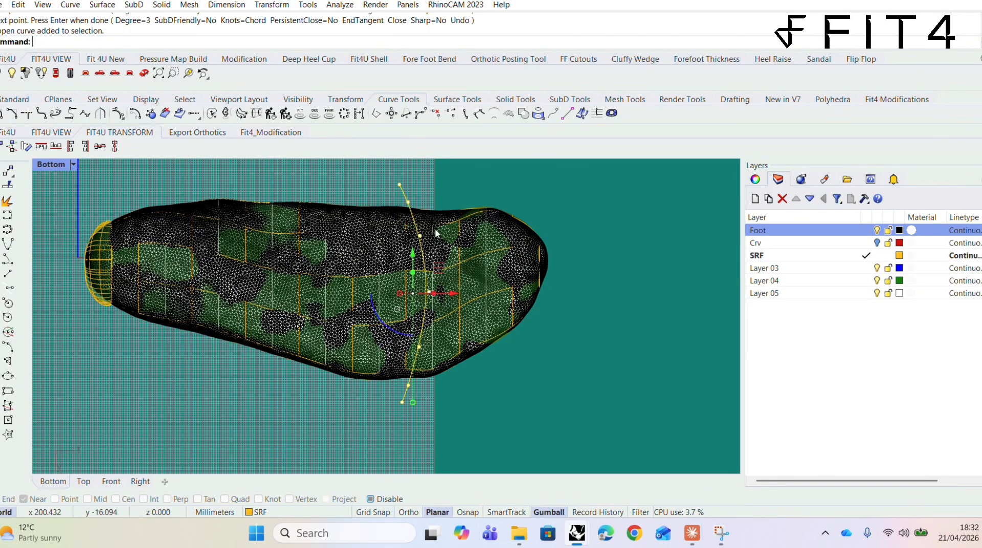
pyautogui.moveTo(455, 289); pyautogui.dragTo(450, 291)
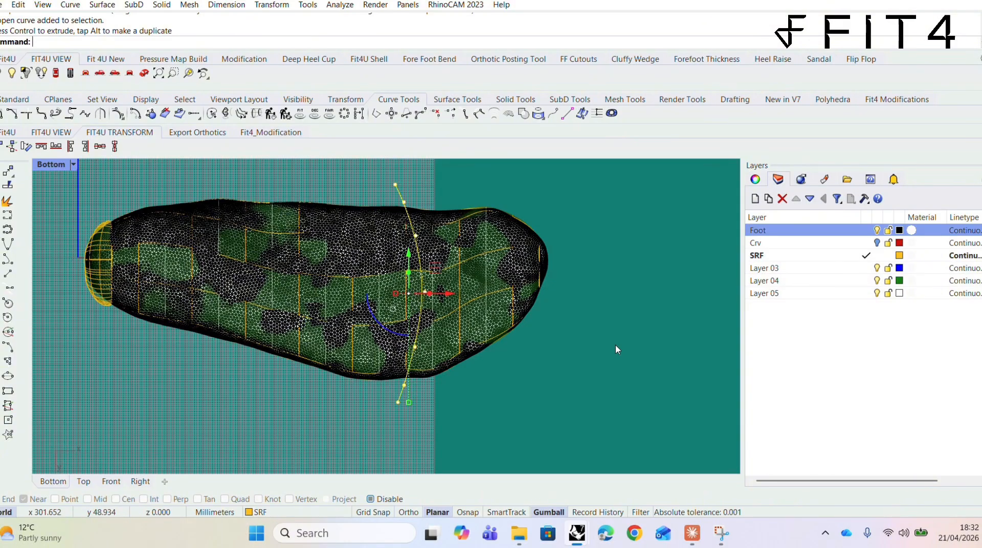
pyautogui.click(877, 229)
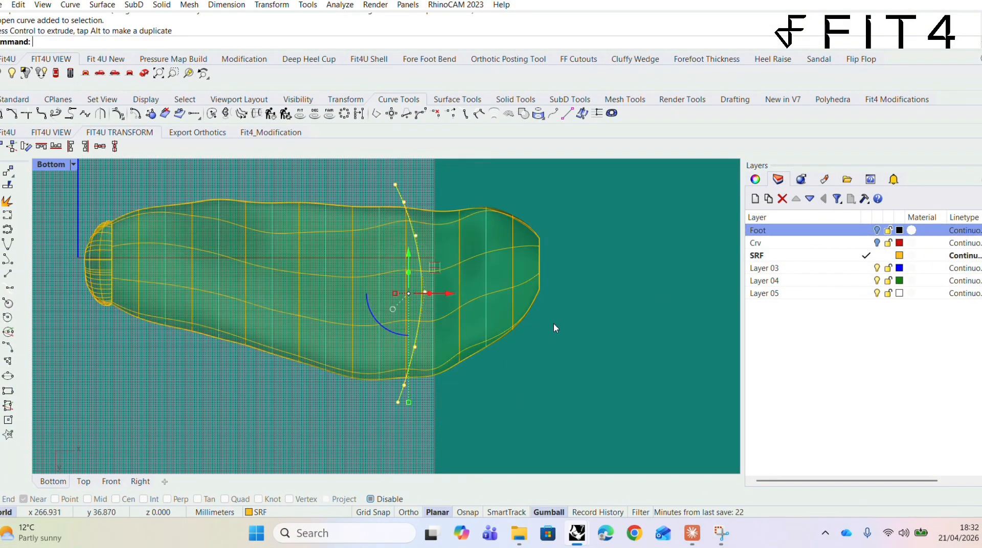
# Step: In the perspective view, extrude the forefoot curve vertically to both sides as an open surface that passes completely through the shell
pyautogui.click(143, 73)
pyautogui.click(352, 402)
pyautogui.moveTo(353, 406)
pyautogui.mouseDown(button='right')
pyautogui.moveTo(377, 395)
pyautogui.moveTo(366, 400)
pyautogui.mouseUp(button='right')
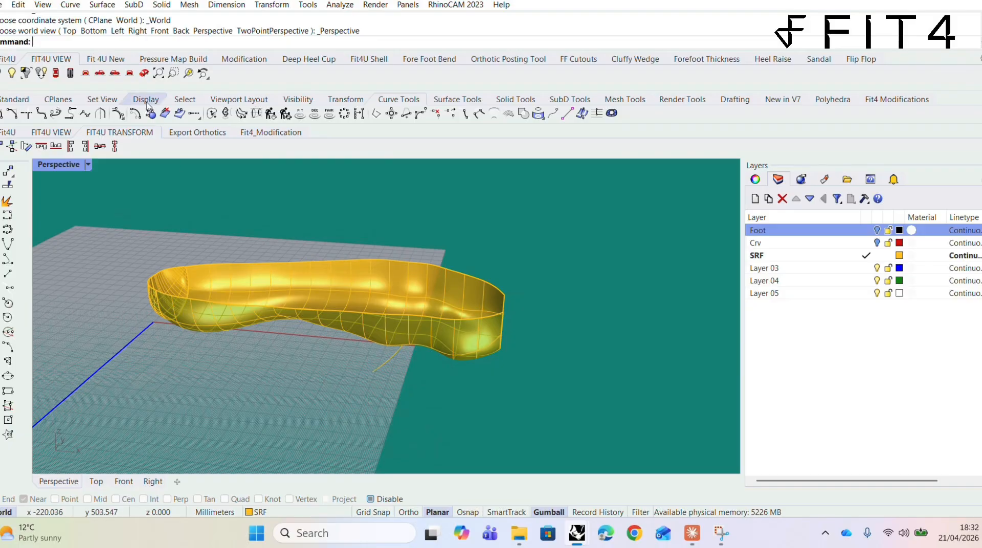
pyautogui.click(102, 5)
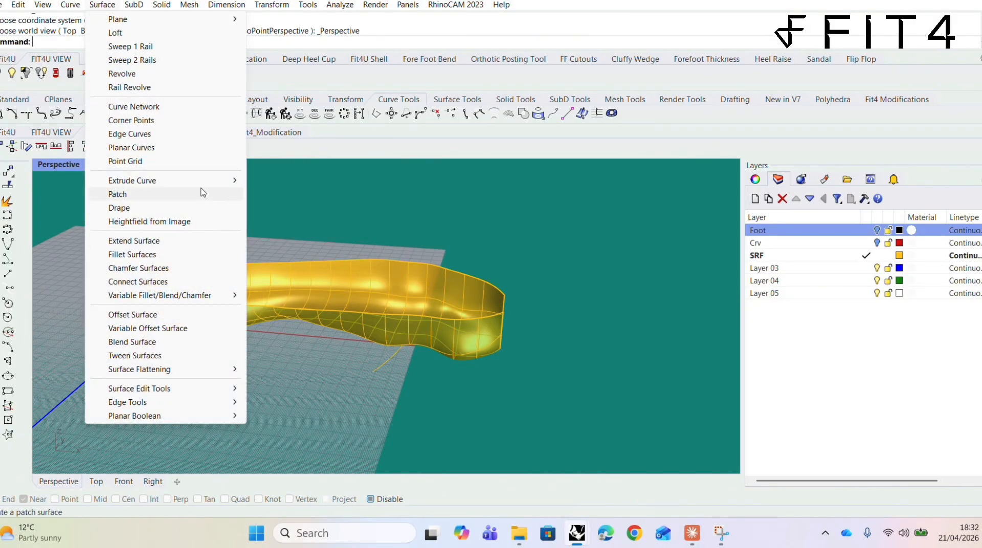
pyautogui.moveTo(207, 181)
pyautogui.click(284, 182)
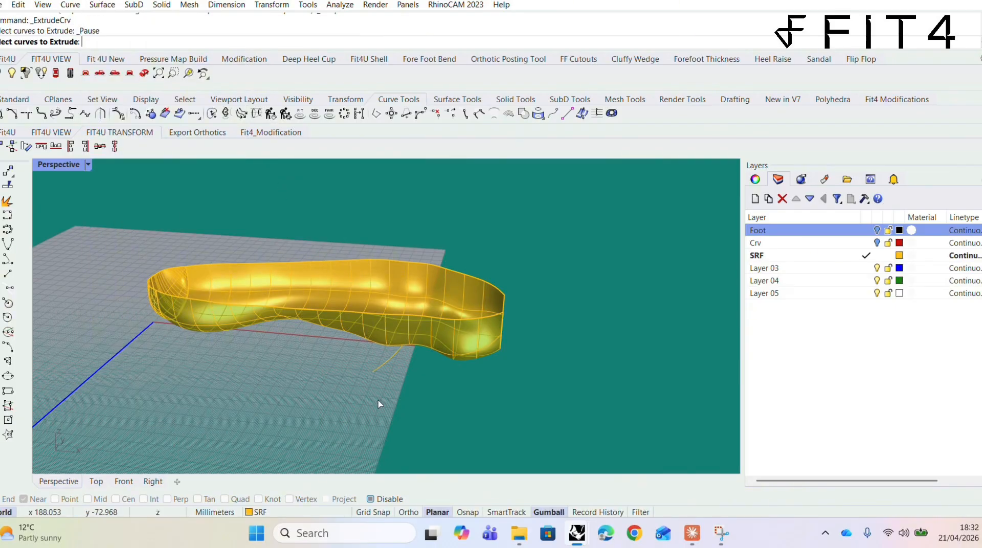
pyautogui.click(386, 370)
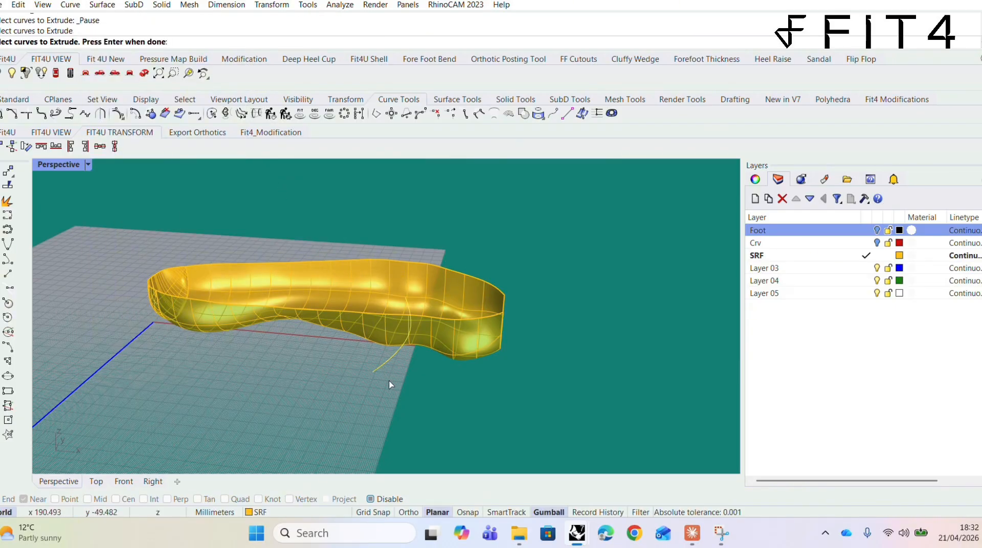
pyautogui.press('Return')
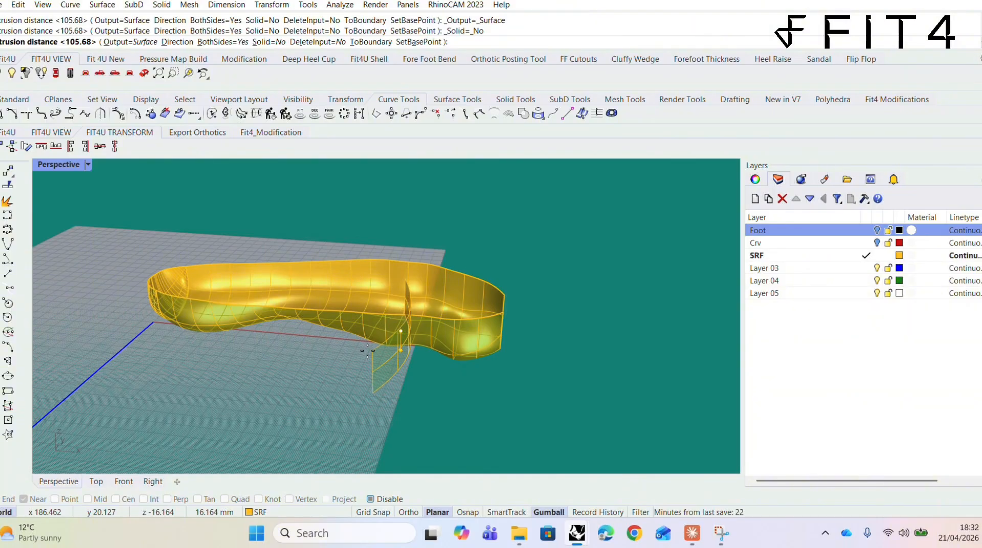
pyautogui.click(335, 435)
# Step: Split the joined orthotic polysurface with the extruded forefoot surface as the cutting object
pyautogui.moveTo(340, 438); pyautogui.dragTo(478, 406, button='right')
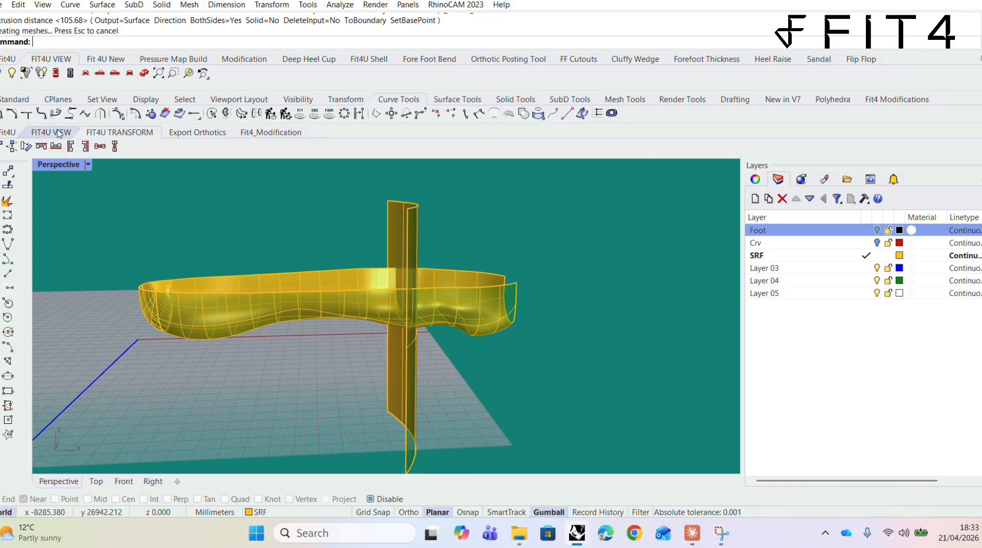
pyautogui.click(8, 186)
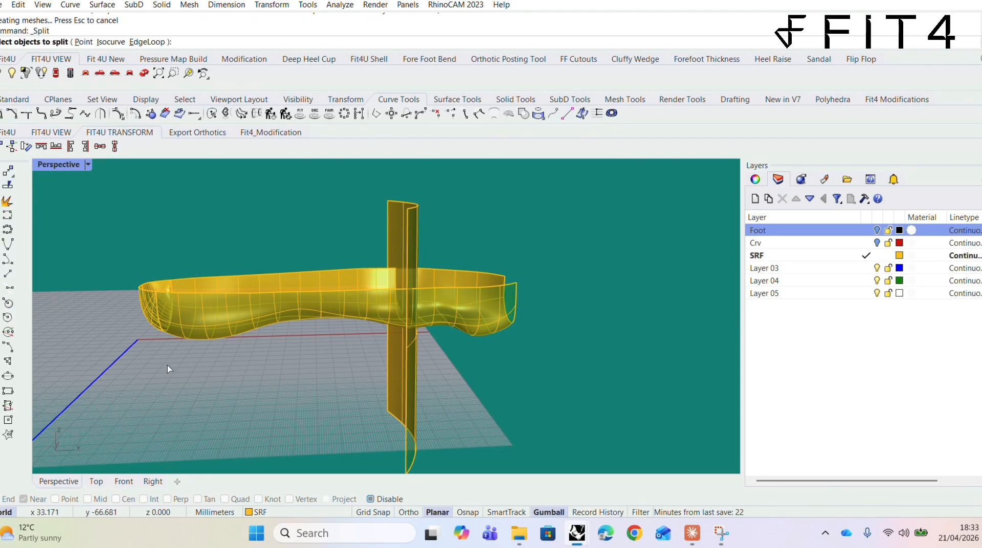
pyautogui.click(182, 305)
pyautogui.press('Return')
pyautogui.click(406, 207)
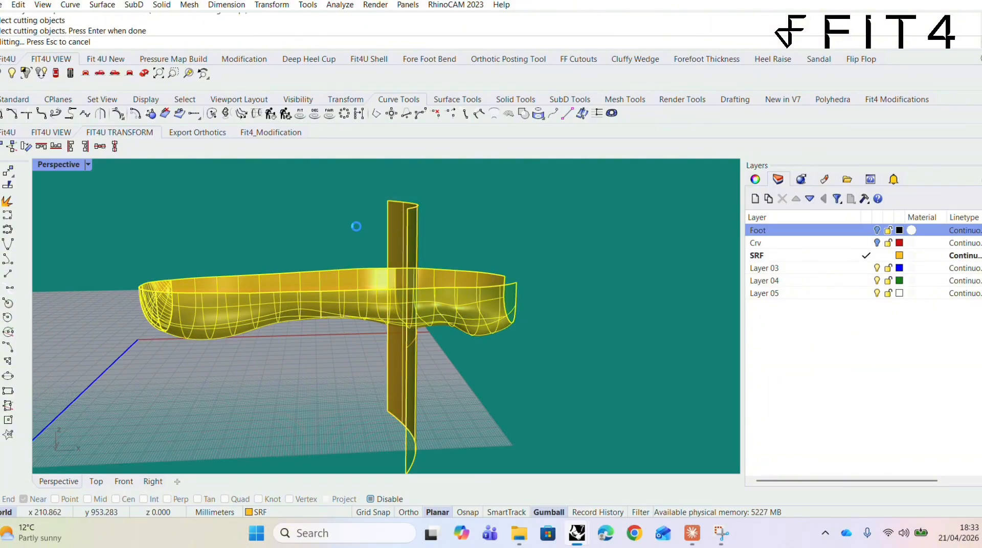
pyautogui.press('Return')
# Step: Delete the toe-side piece of the split orthotic surface
pyautogui.moveTo(482, 419); pyautogui.dragTo(491, 405, button='right')
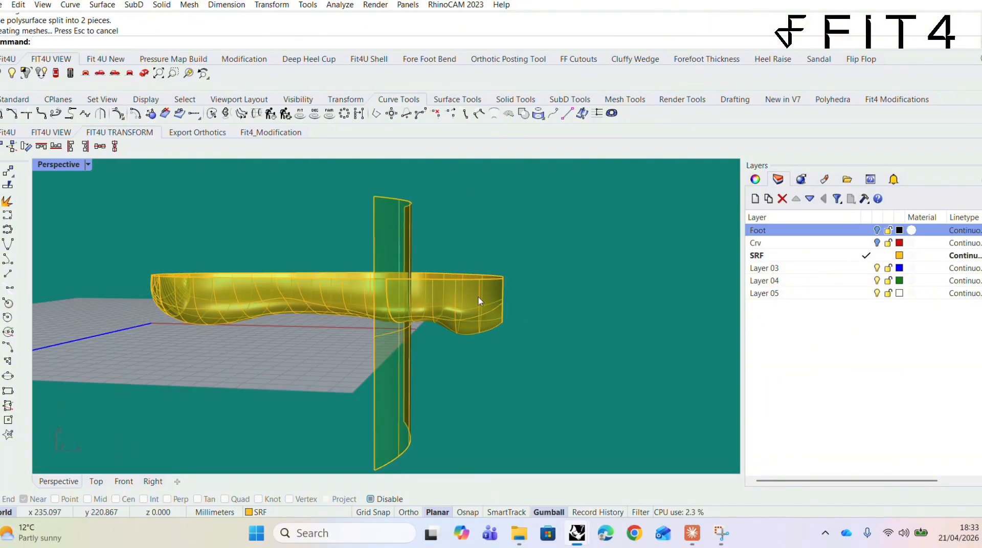
pyautogui.click(453, 332)
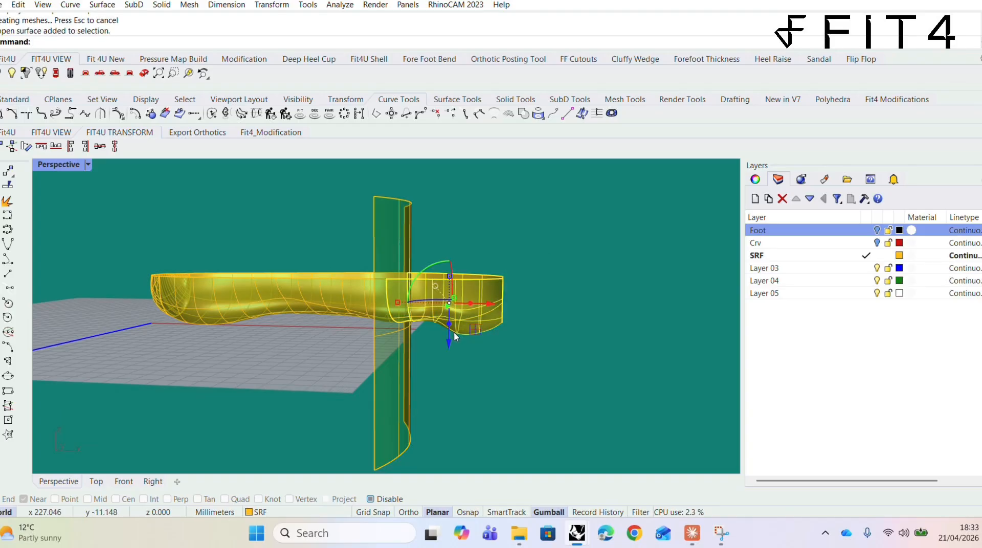
pyautogui.press('Delete')
# Step: Delete the cutting extrusion and the forefoot curve it was made from, and check the trimmed shell from several angles
pyautogui.moveTo(469, 350); pyautogui.dragTo(502, 344, button='right')
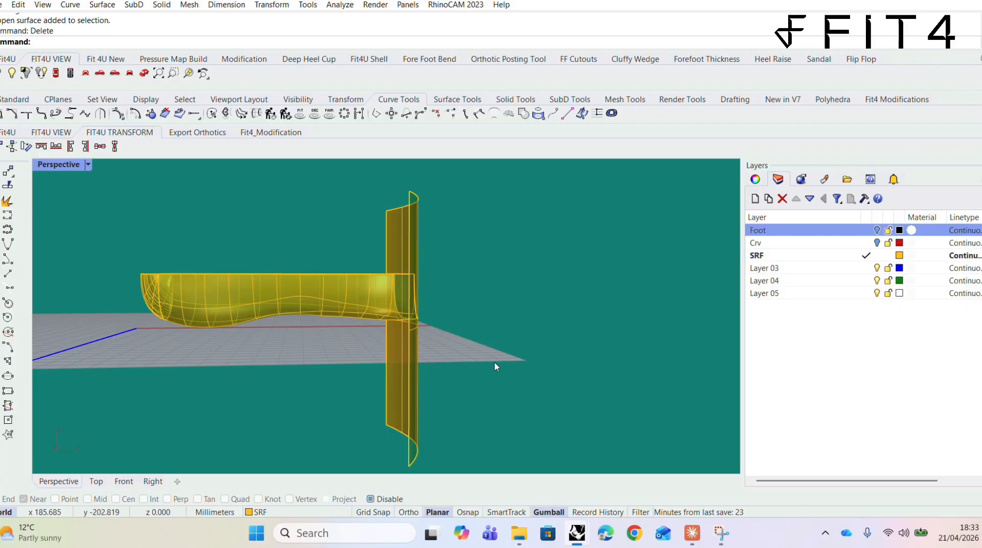
pyautogui.click(395, 390)
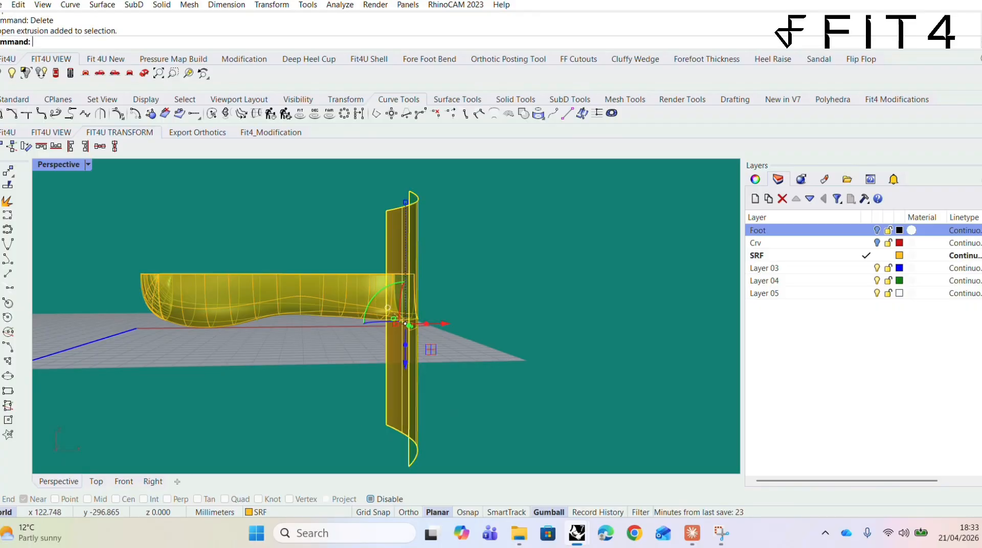
pyautogui.press('Delete')
pyautogui.moveTo(372, 409); pyautogui.dragTo(285, 449, button='right')
pyautogui.click(323, 362)
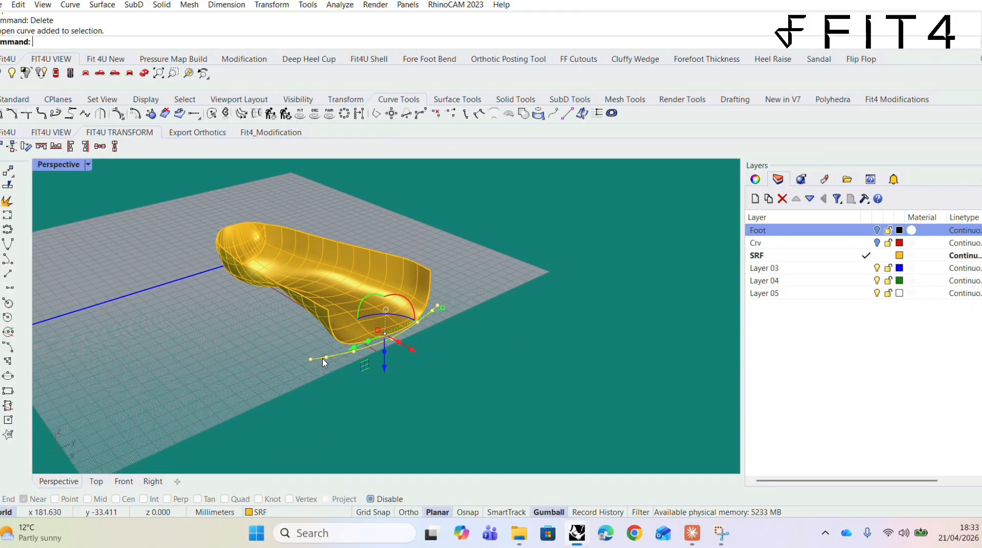
pyautogui.press('Delete')
pyautogui.moveTo(323, 359)
pyautogui.mouseDown(button='right')
pyautogui.moveTo(490, 335)
pyautogui.moveTo(471, 364)
pyautogui.moveTo(344, 398)
pyautogui.moveTo(303, 397)
pyautogui.moveTo(307, 371)
pyautogui.mouseUp(button='right')
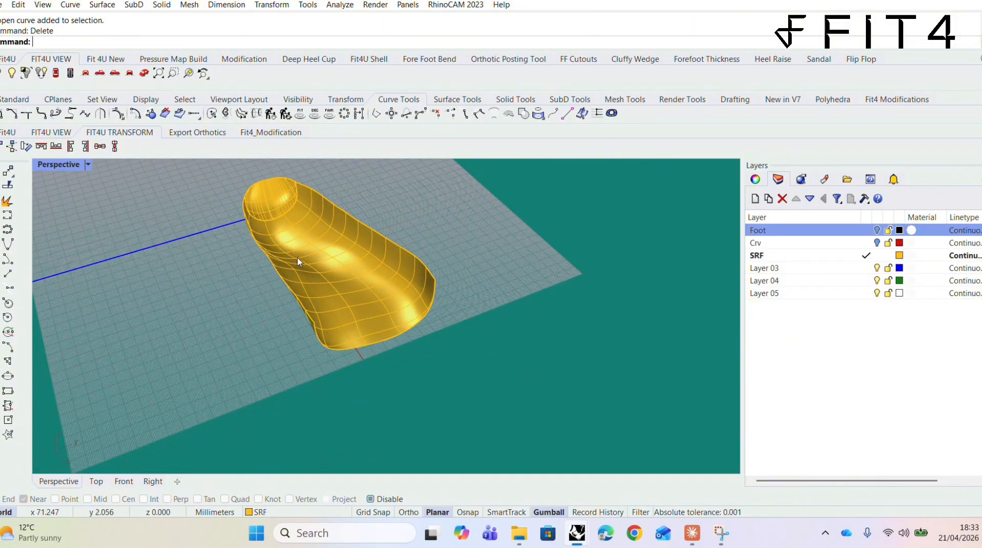
pyautogui.moveTo(339, 400); pyautogui.dragTo(437, 346, button='right')
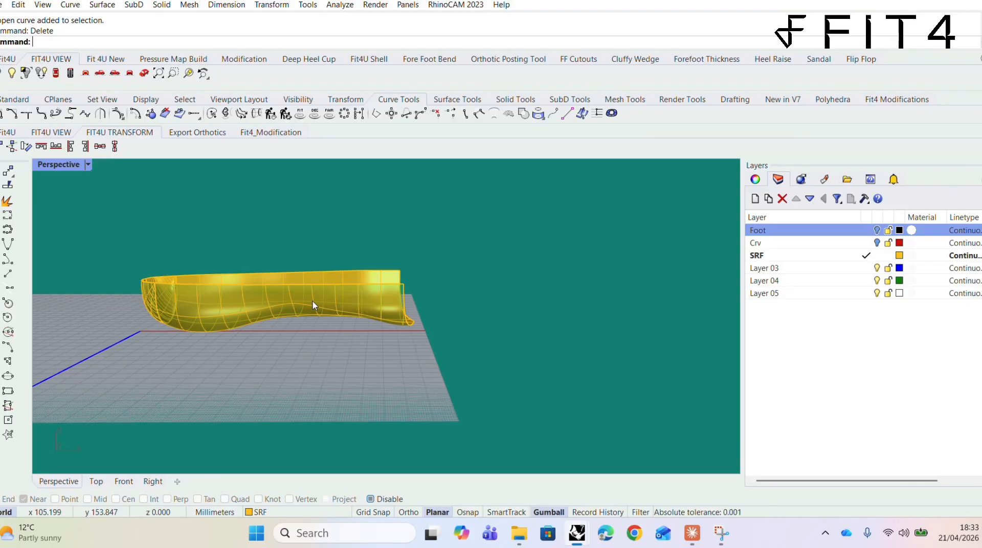
# Step: Offset the trimmed orthotic shell inward by 2 mm as a separate, non-solid surface with sharp corners
pyautogui.moveTo(317, 340); pyautogui.dragTo(358, 333, button='right')
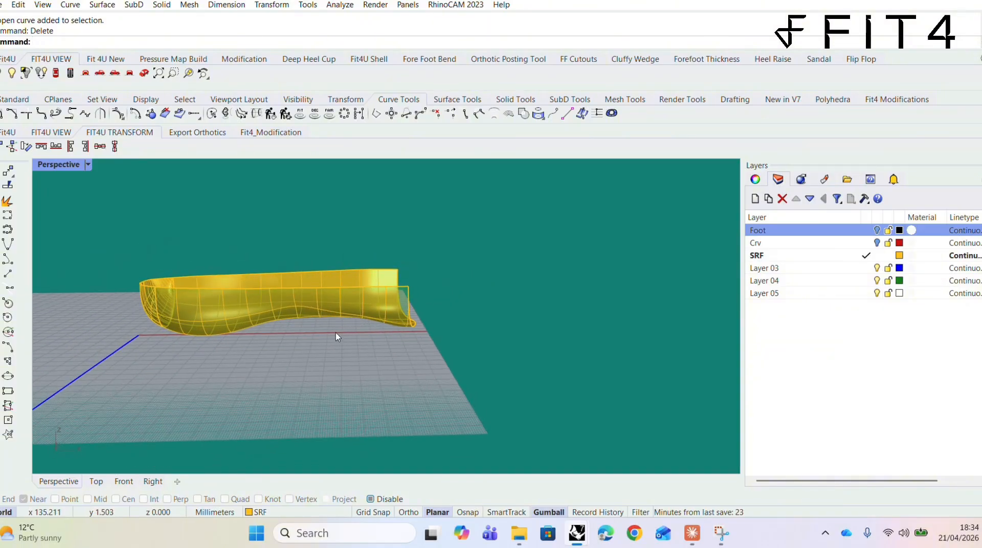
pyautogui.write('Offset')
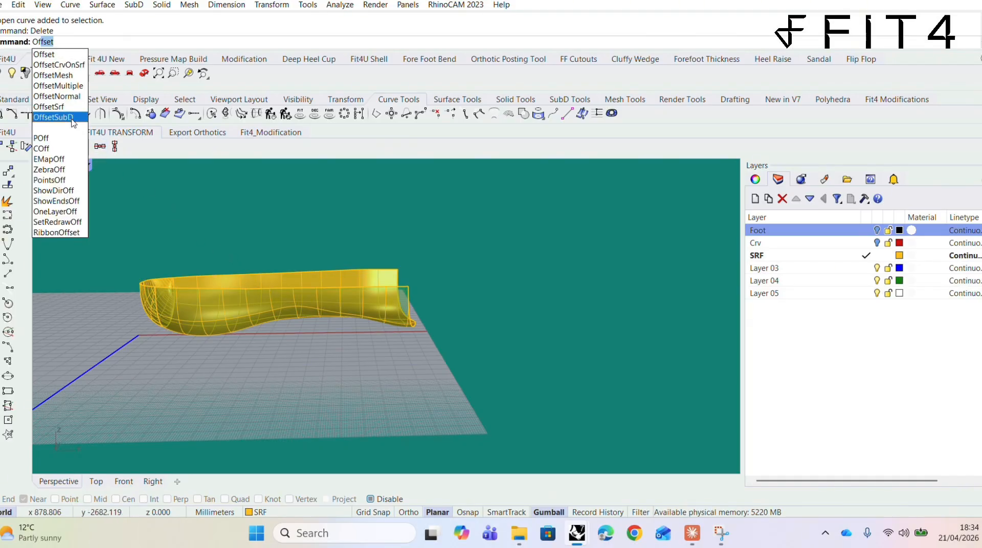
pyautogui.click(61, 108)
pyautogui.click(365, 281)
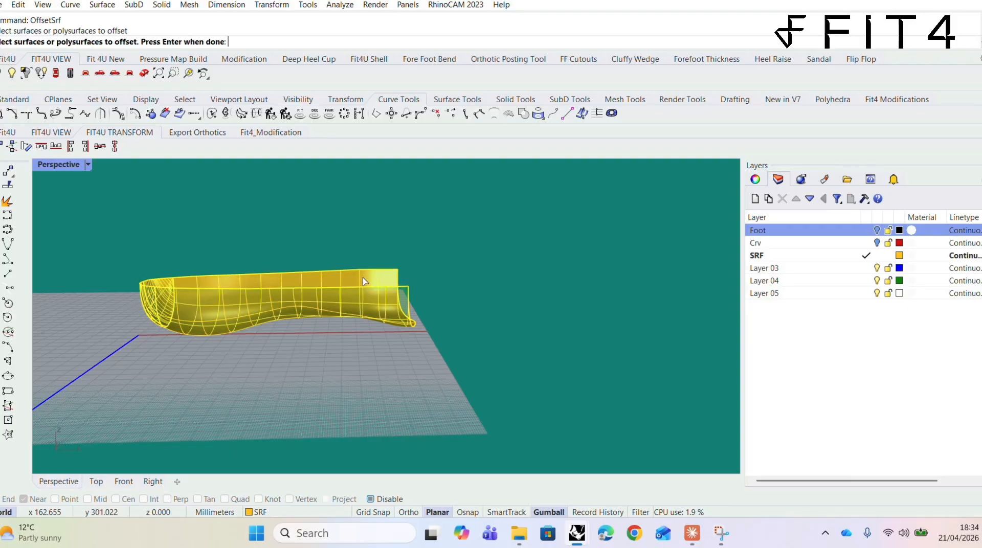
pyautogui.press('Return')
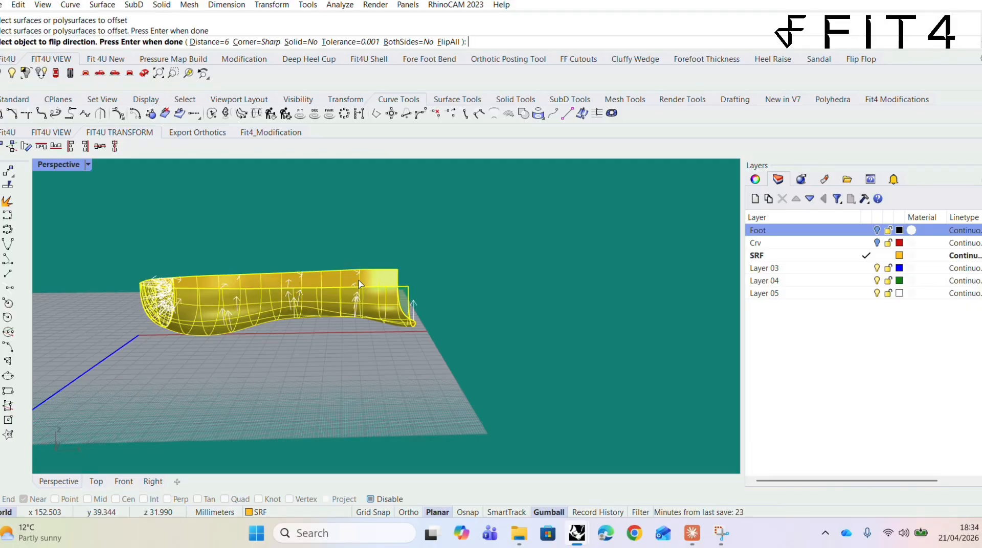
pyautogui.press('Return')
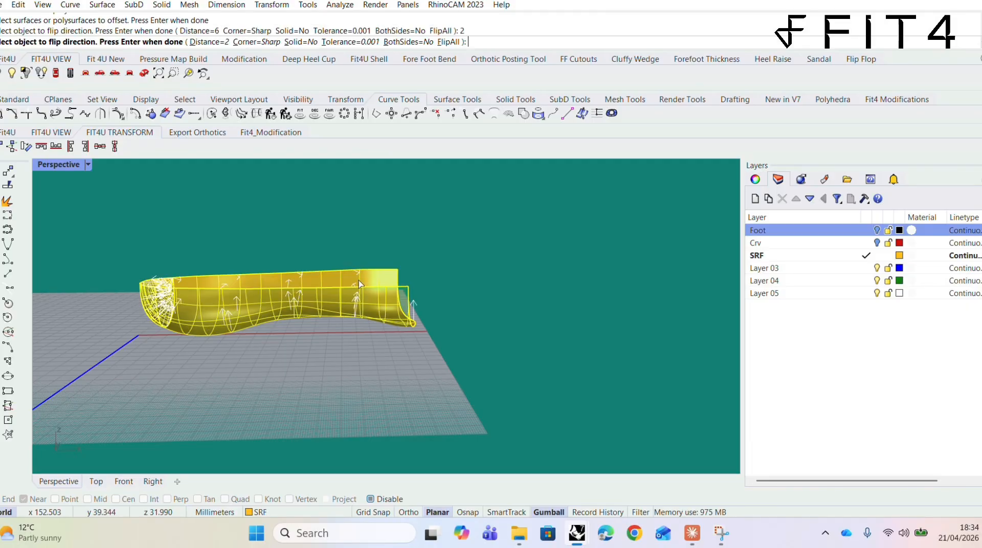
pyautogui.press('Return')
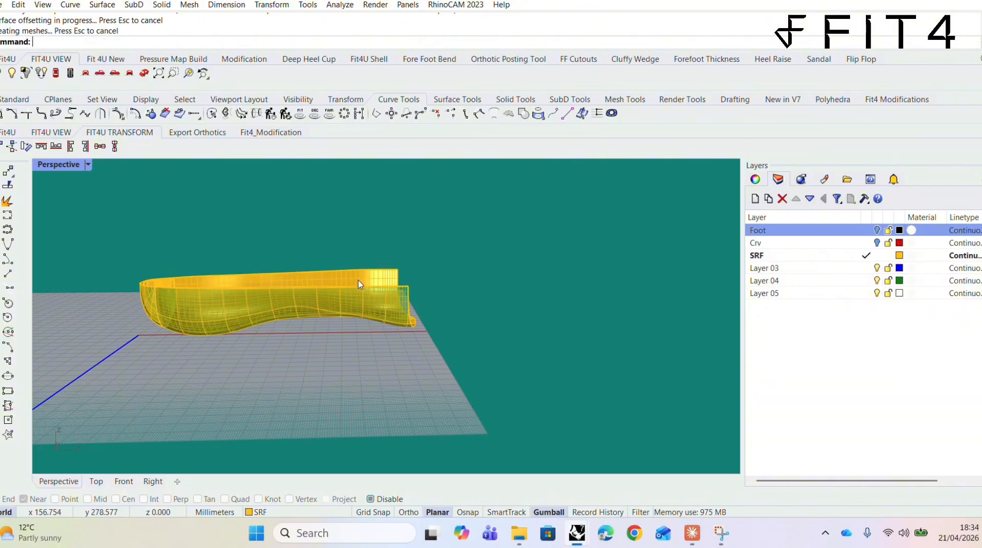
# Step: Examine the spacing between the original and offset shells at the forefoot end from several angles
pyautogui.moveTo(382, 398); pyautogui.dragTo(350, 441, button='right')
pyautogui.moveTo(345, 365)
pyautogui.mouseDown(button='right')
pyautogui.moveTo(353, 371)
pyautogui.moveTo(299, 377)
pyautogui.moveTo(360, 369)
pyautogui.mouseUp(button='right')
pyautogui.scroll(3, 358, 361)
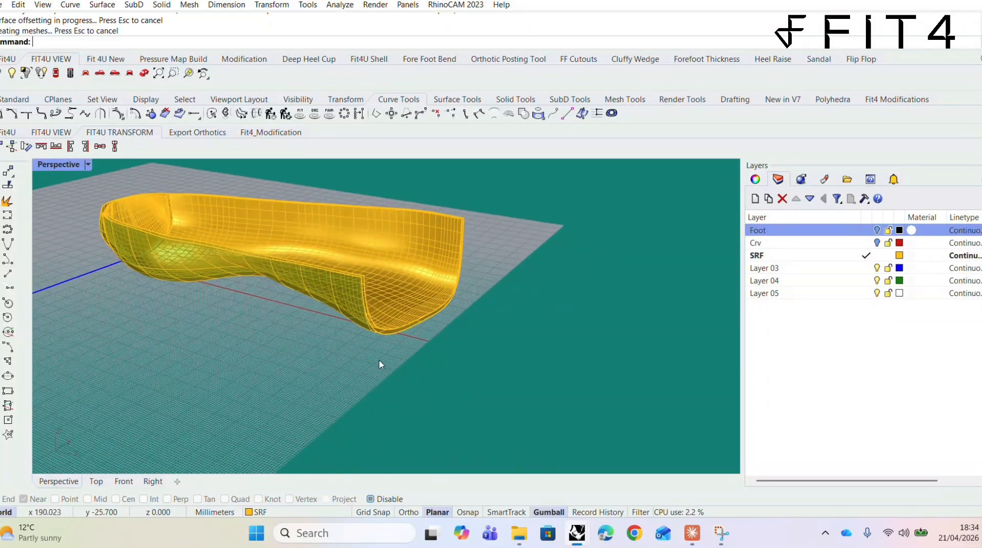
pyautogui.moveTo(373, 353); pyautogui.dragTo(372, 344, button='right')
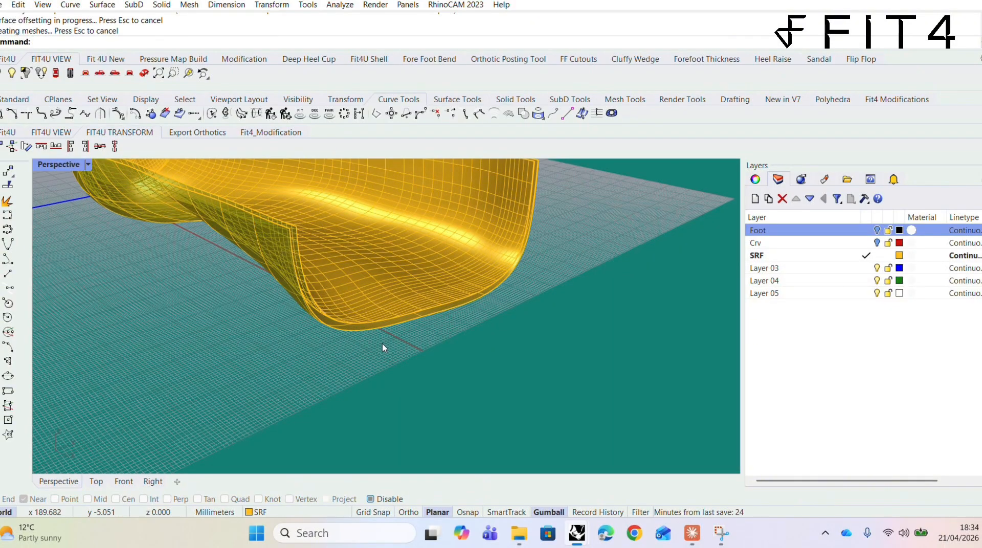
pyautogui.moveTo(389, 348); pyautogui.dragTo(451, 334, button='right')
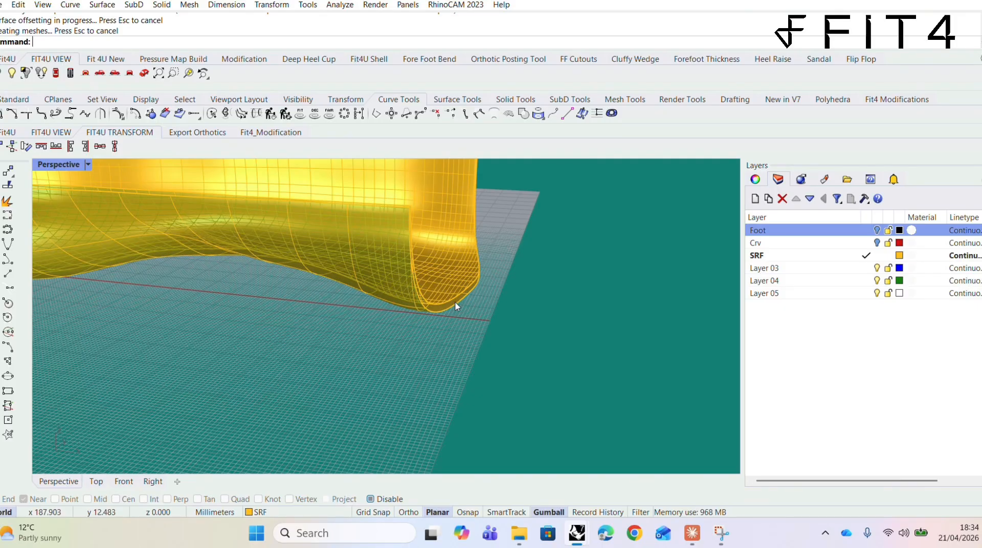
pyautogui.moveTo(460, 325); pyautogui.dragTo(467, 333, button='right')
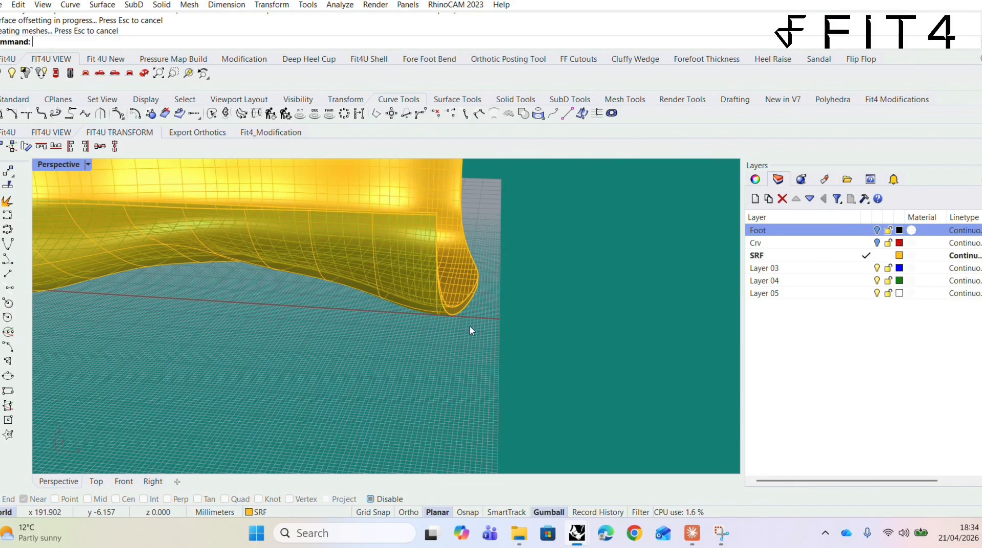
pyautogui.scroll(1, 461, 317)
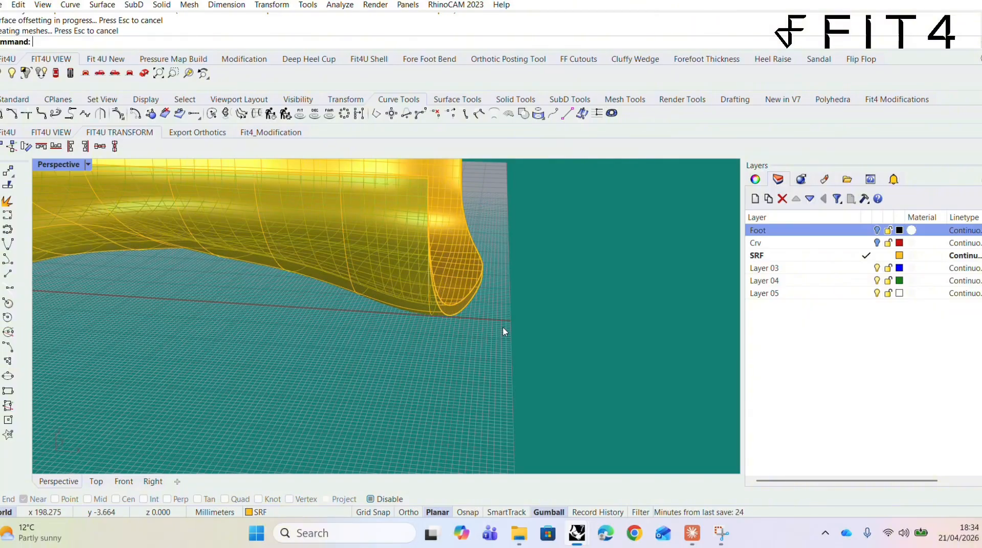
pyautogui.scroll(3, 516, 320)
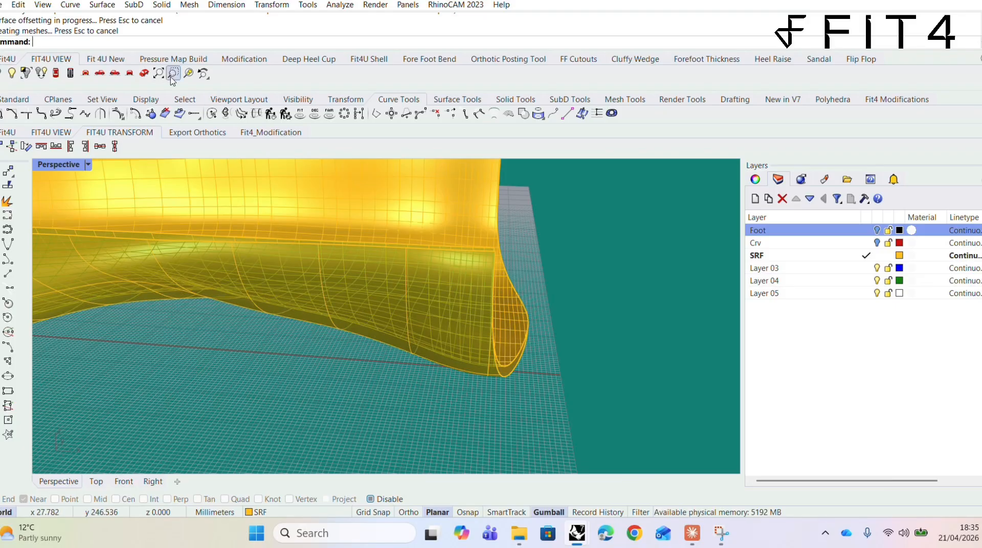
# Step: Extend the lower shell's forefoot edge by 1 mm with a smooth, merged extension
pyautogui.click(102, 5)
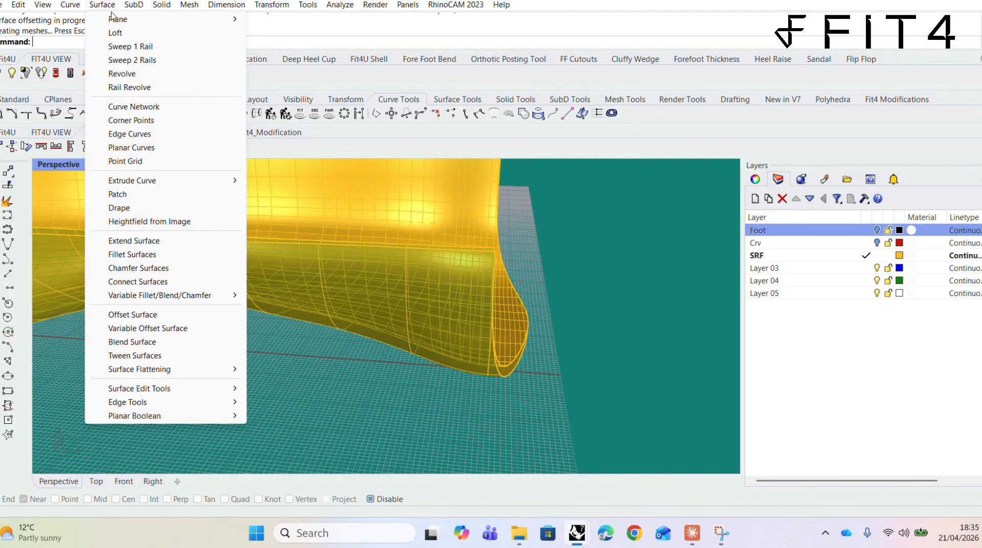
pyautogui.click(159, 245)
pyautogui.scroll(3, 240, 346)
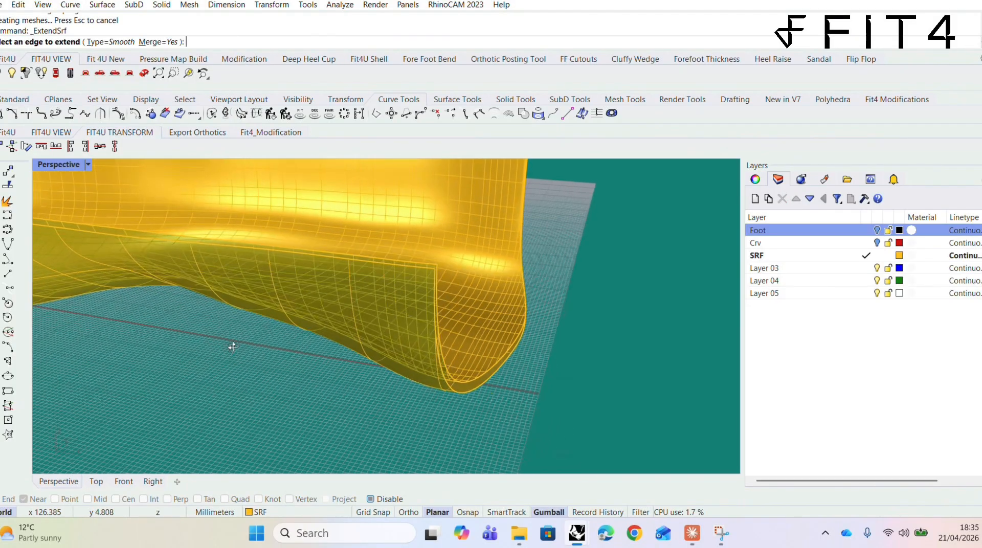
pyautogui.click(454, 395)
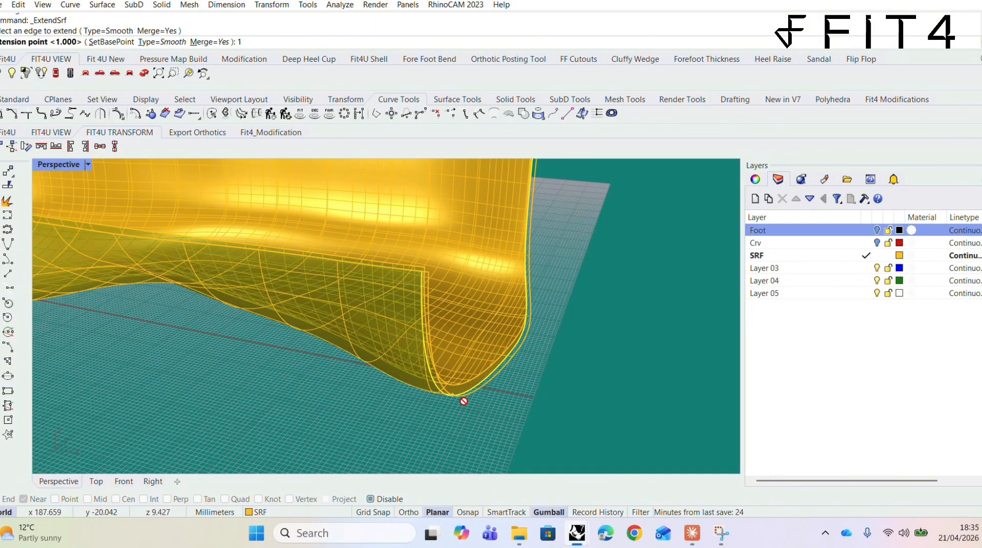
pyautogui.press('Return')
# Step: Loft between the inner and outer forefoot edges with the Normal style and no simplification to close the front gap
pyautogui.moveTo(481, 403); pyautogui.dragTo(397, 412, button='right')
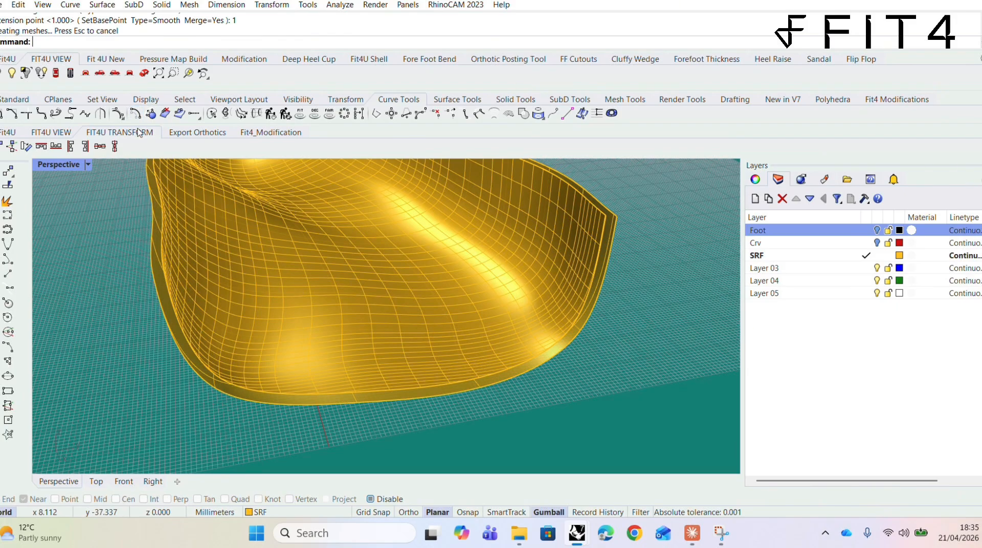
pyautogui.click(102, 5)
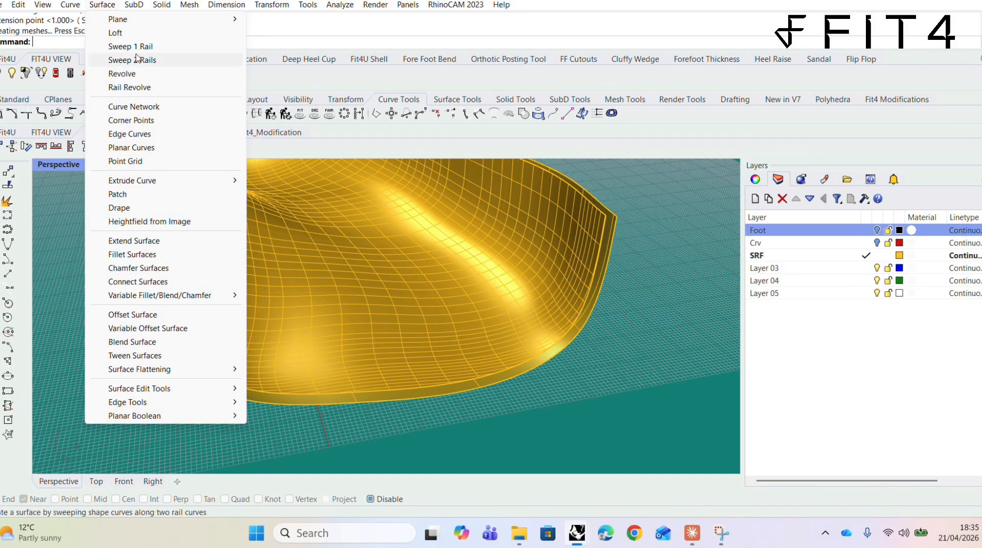
pyautogui.click(116, 32)
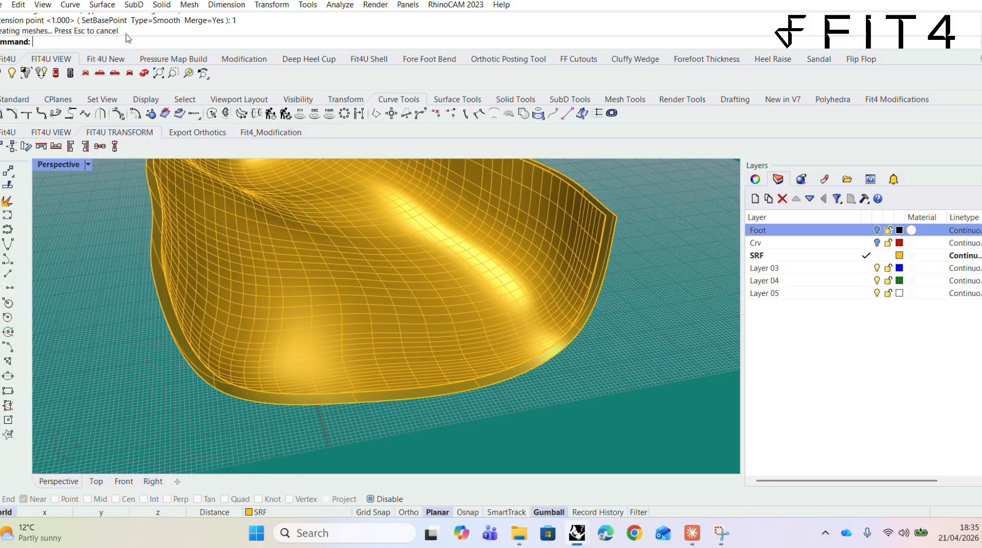
pyautogui.click(351, 396)
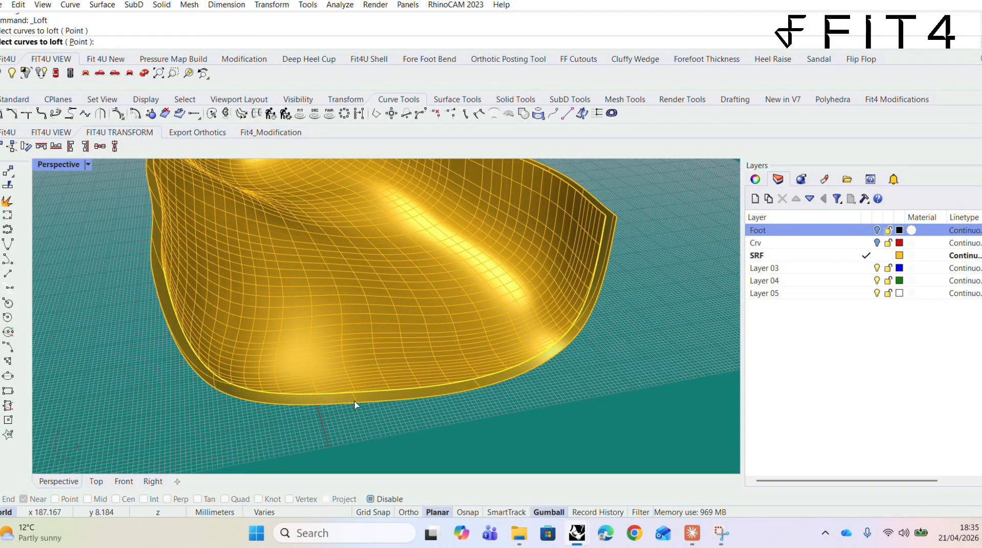
pyautogui.click(356, 406)
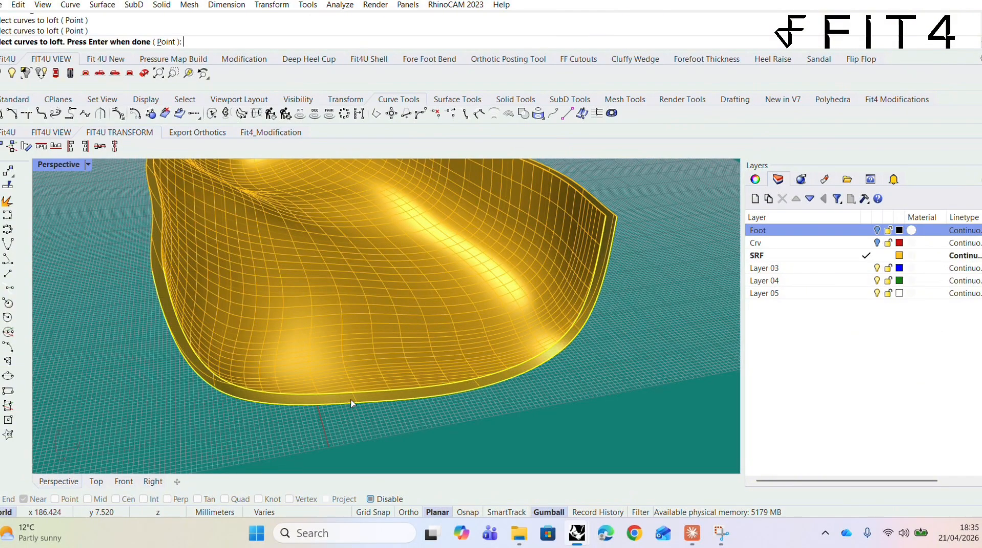
pyautogui.press('Return')
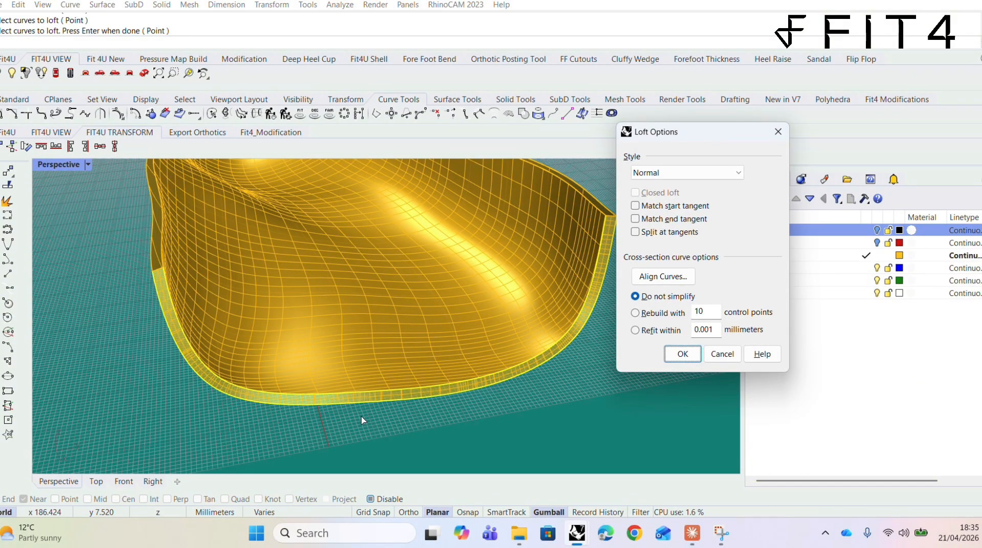
pyautogui.click(675, 357)
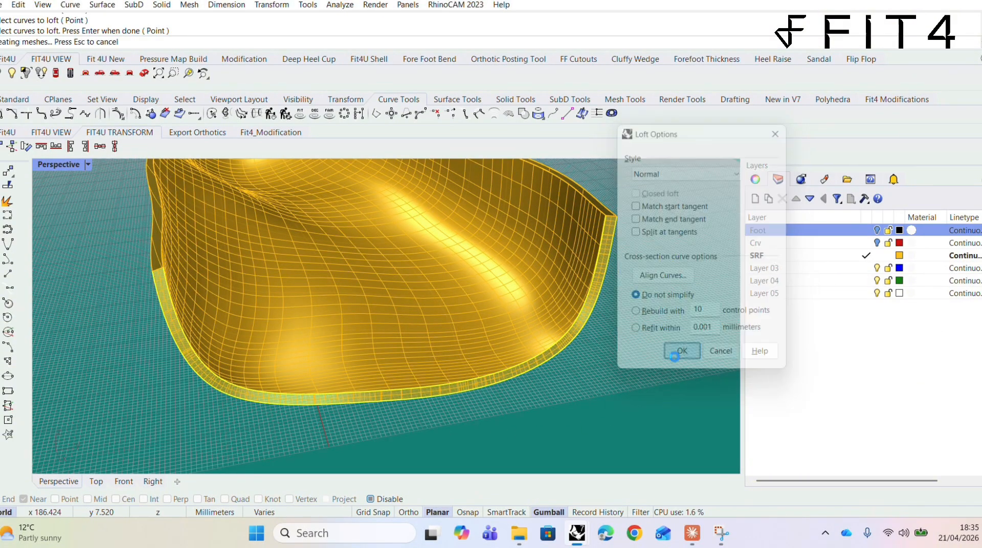
# Step: Loft between the inner and outer upper rim edges along one long side of the shell body
pyautogui.moveTo(639, 378); pyautogui.dragTo(412, 379, button='right')
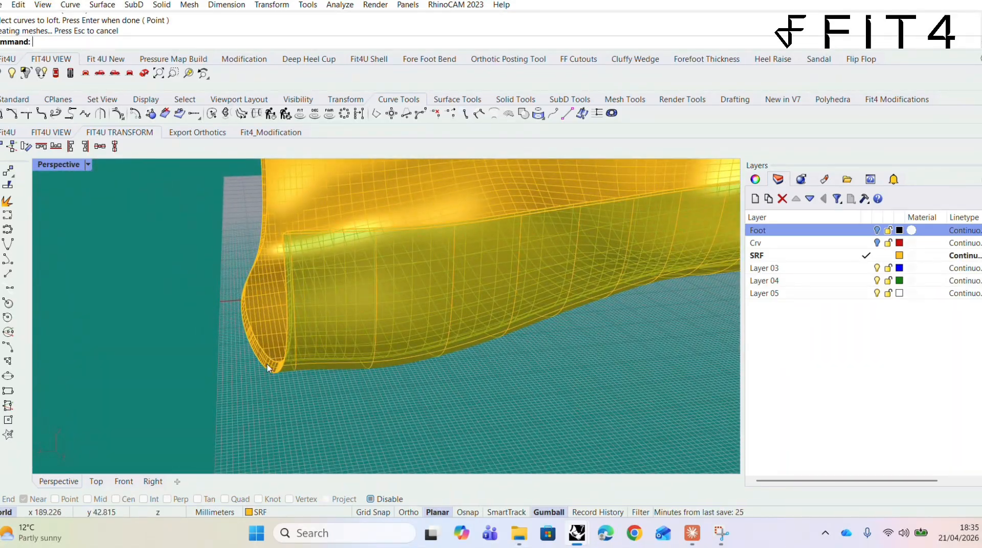
pyautogui.moveTo(306, 383); pyautogui.dragTo(356, 449, button='right')
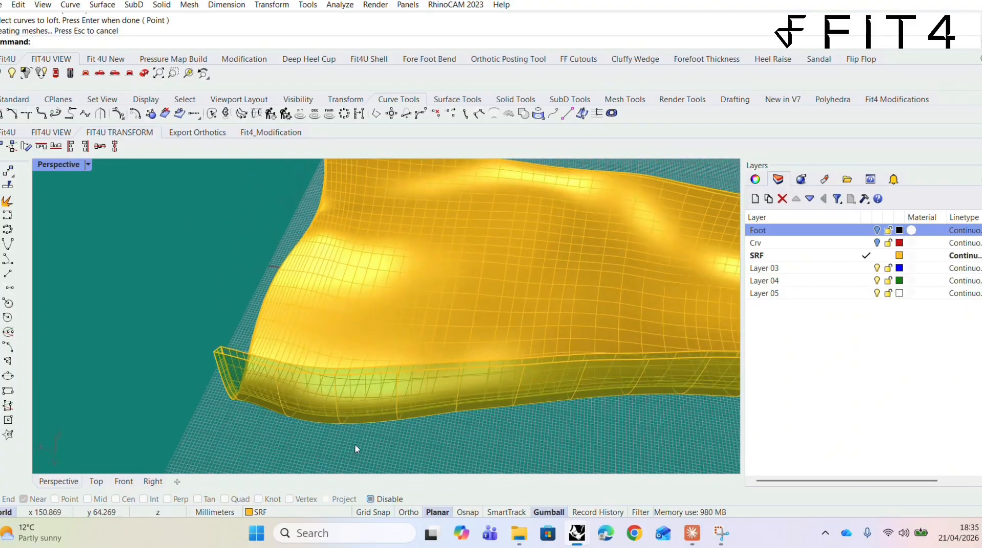
pyautogui.rightClick(403, 439)
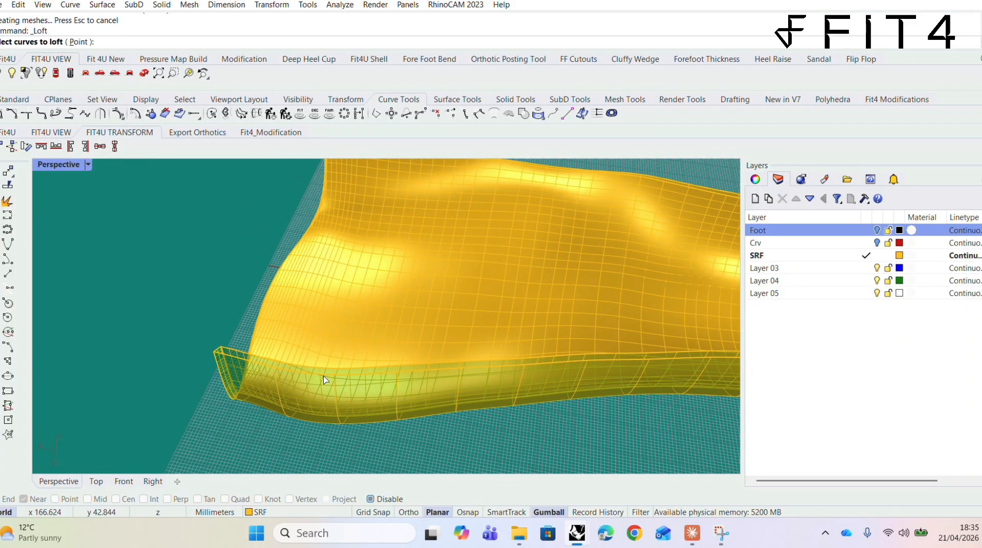
pyautogui.click(323, 379)
pyautogui.click(327, 372)
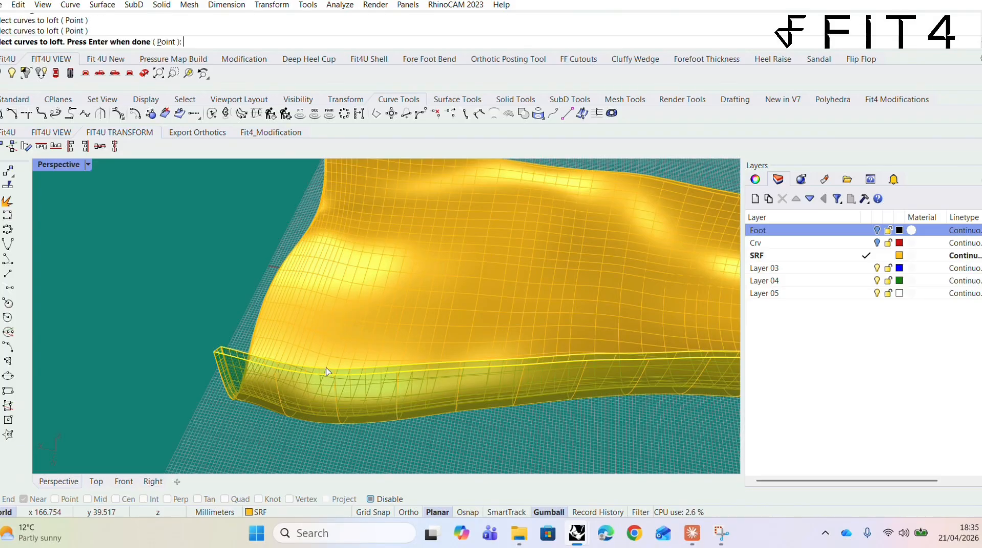
pyautogui.rightClick(328, 372)
pyautogui.click(682, 353)
# Step: Loft between the inner and outer rim edges at the heel with the Normal style and no simplification
pyautogui.moveTo(665, 413); pyautogui.dragTo(551, 373, button='right')
pyautogui.moveTo(678, 359); pyautogui.dragTo(603, 370, button='right')
pyautogui.rightClick(605, 384)
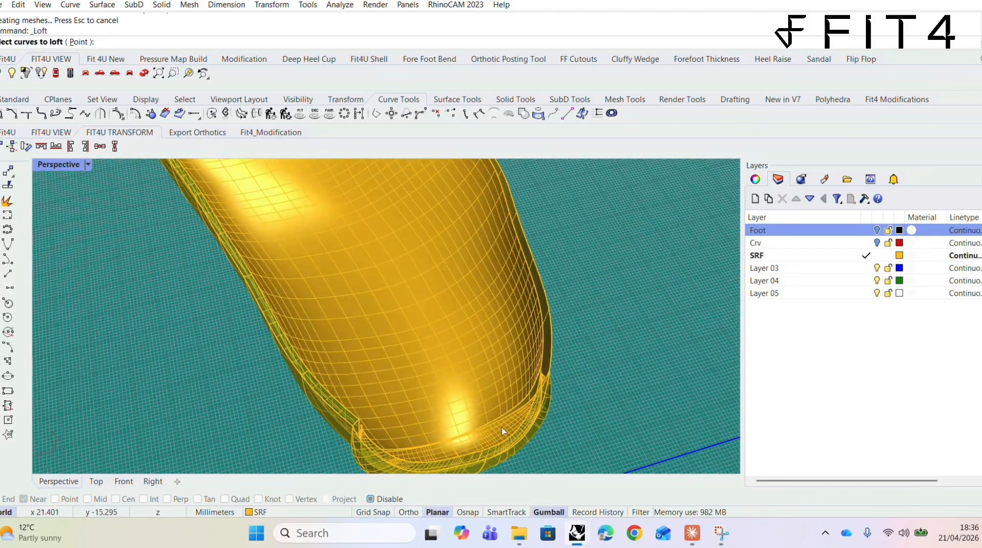
pyautogui.click(439, 467)
pyautogui.click(440, 464)
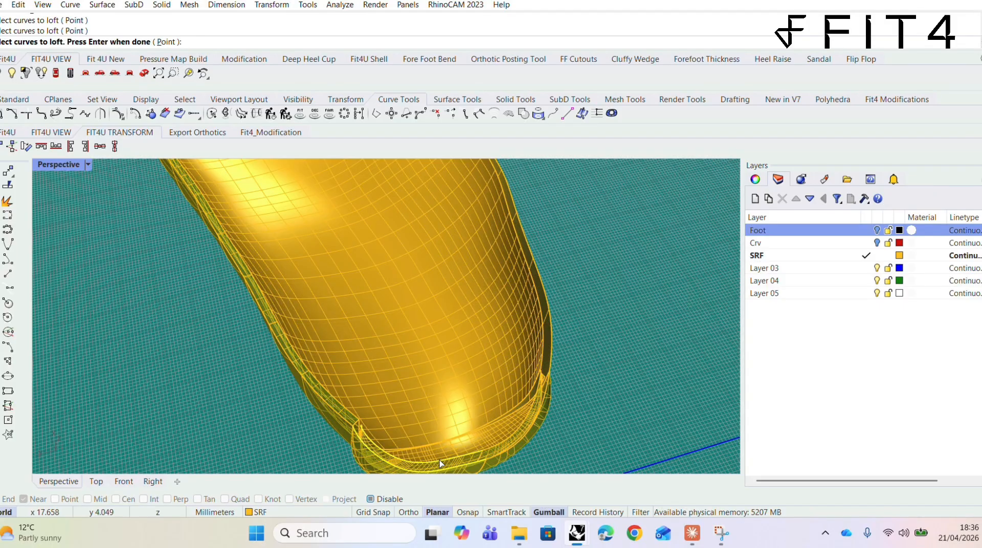
pyautogui.rightClick(440, 463)
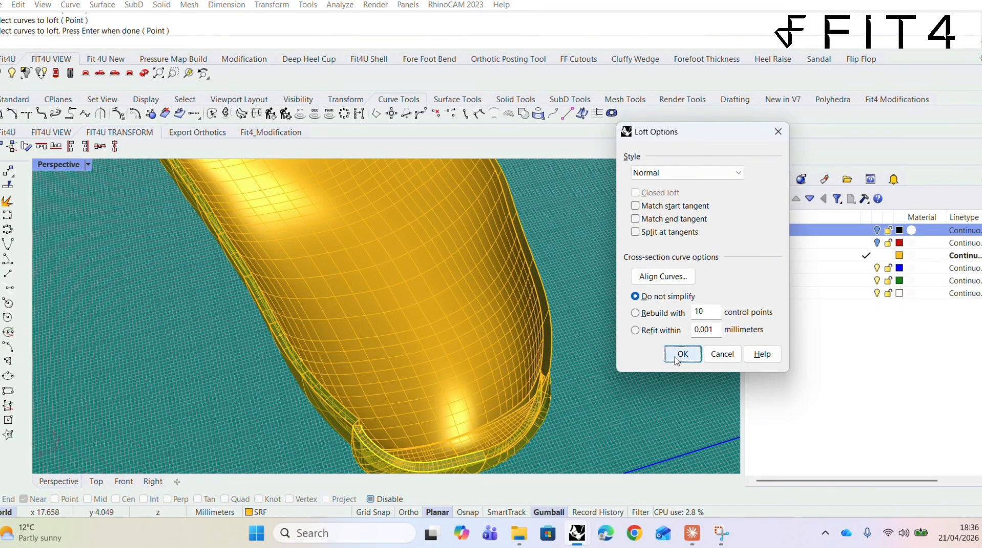
pyautogui.click(677, 359)
pyautogui.moveTo(659, 401); pyautogui.dragTo(538, 418, button='right')
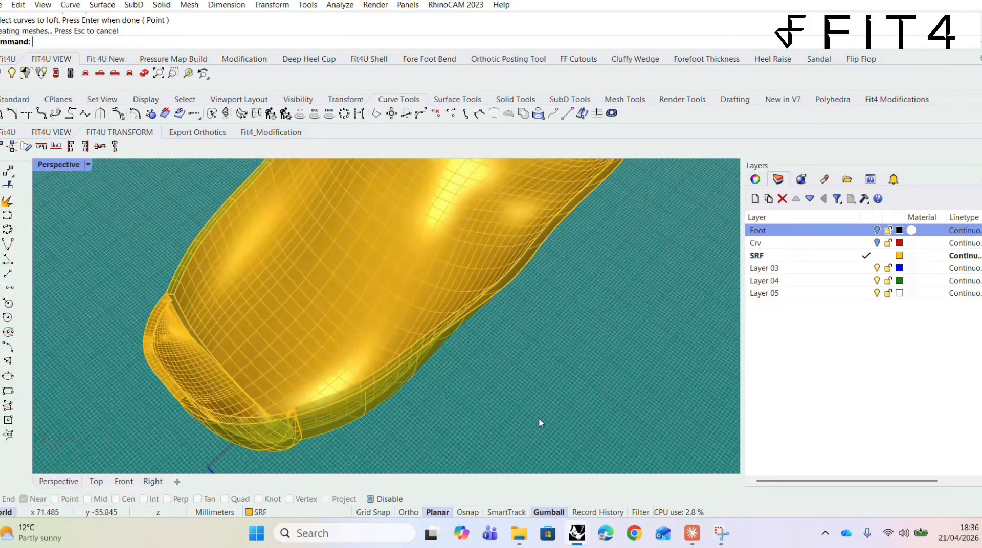
pyautogui.rightClick(539, 419)
pyautogui.click(238, 429)
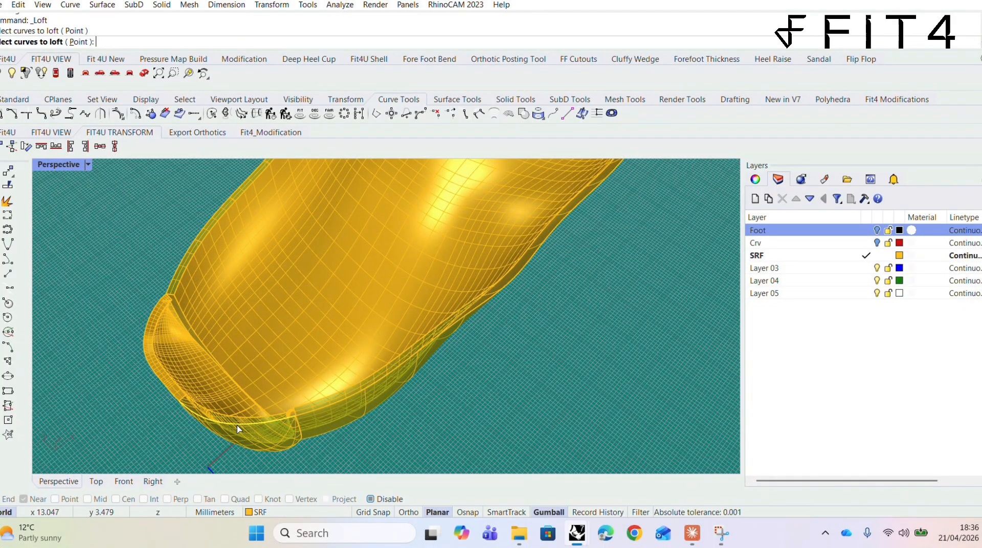
pyautogui.click(242, 423)
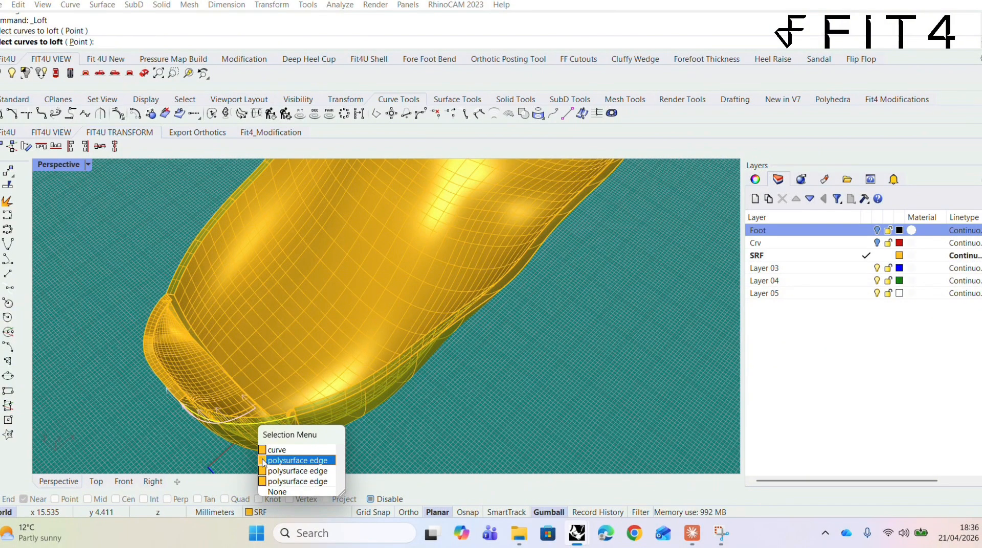
pyautogui.click(323, 461)
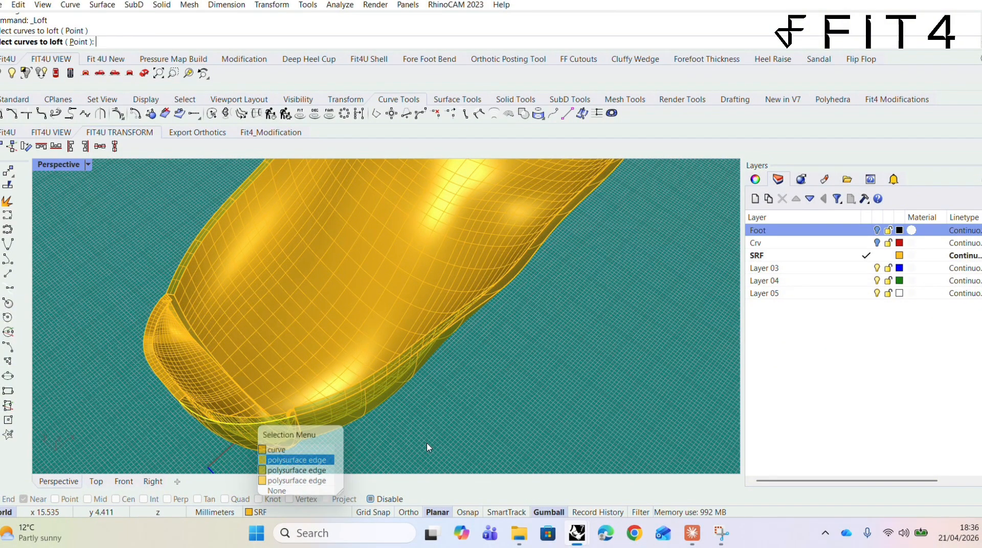
pyautogui.moveTo(429, 448); pyautogui.dragTo(399, 463, button='right')
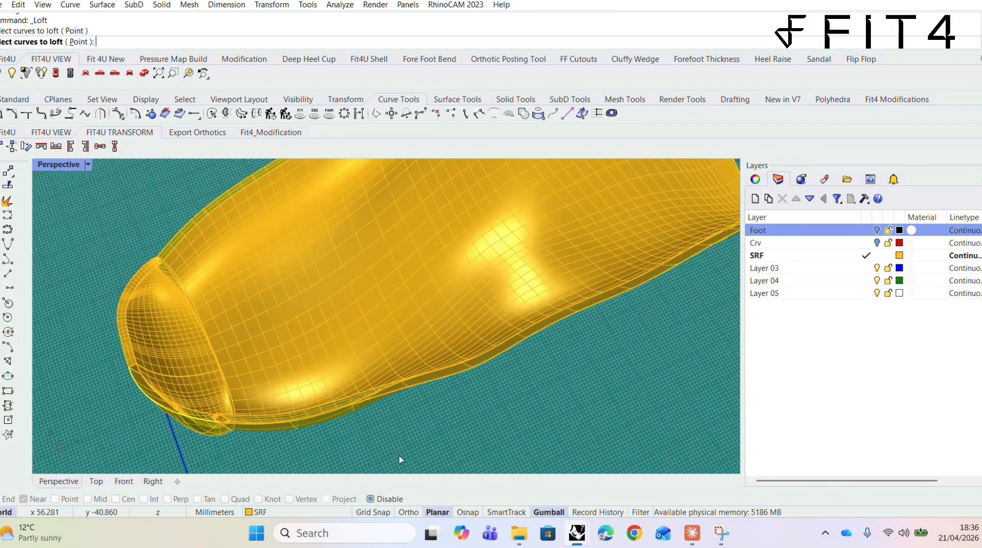
pyautogui.press('Escape')
# Step: Loft between the inner and outer edges of the remaining heel rim gap with the Normal style and no simplification
pyautogui.rightClick(389, 454)
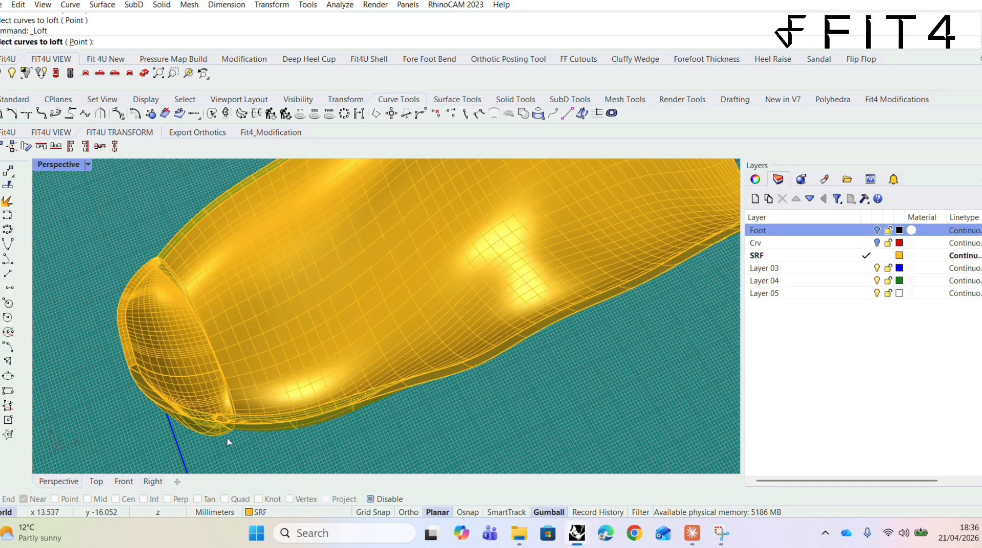
pyautogui.scroll(3, 156, 412)
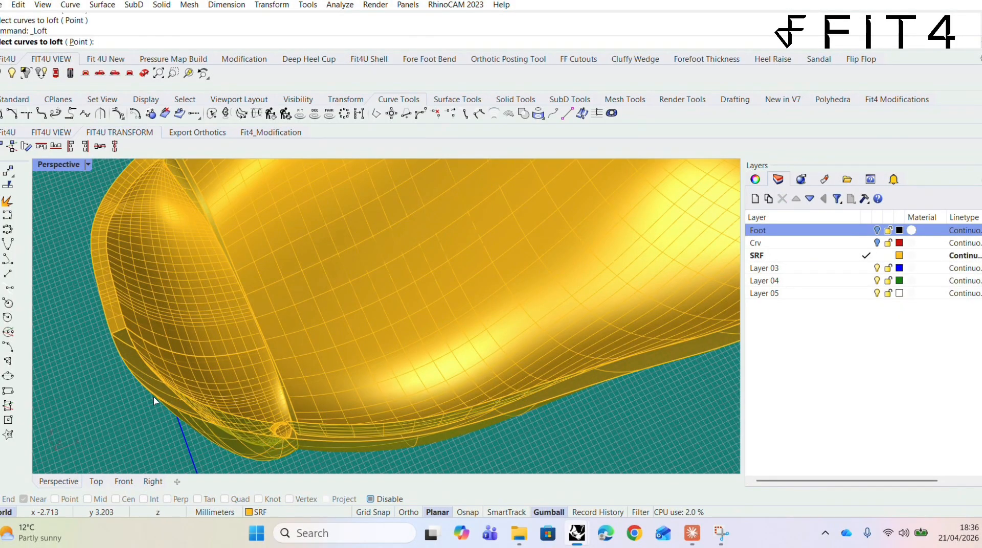
pyautogui.click(156, 400)
pyautogui.click(169, 389)
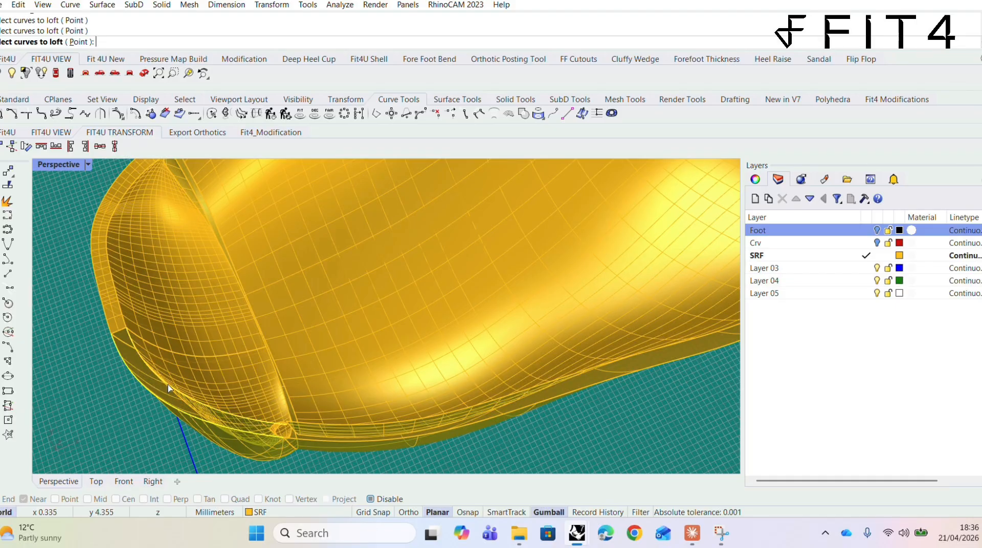
pyautogui.press('Return')
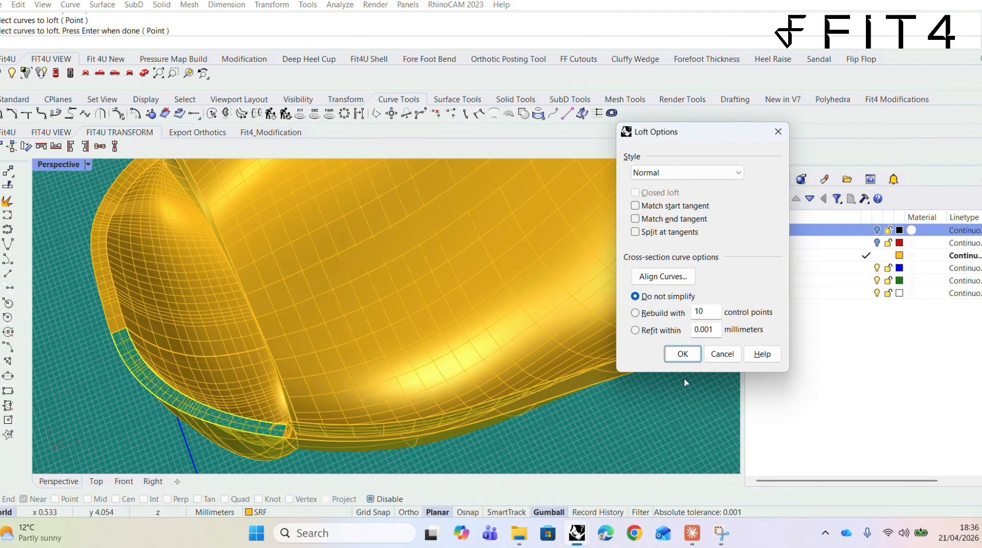
pyautogui.click(684, 354)
pyautogui.scroll(-5, 664, 400)
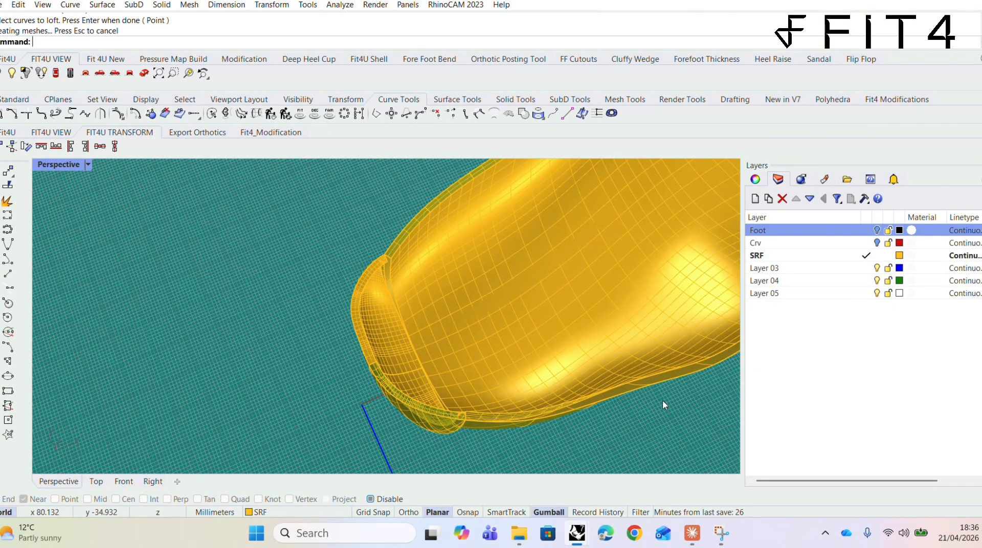
# Step: Loft between the inner and outer upper rim edges along the remaining open long side with the Normal style and no simplification
pyautogui.keyDown('shift'); pyautogui.moveTo(671, 404); pyautogui.dragTo(526, 368, button='right'); pyautogui.keyUp('shift')
pyautogui.press('Return')
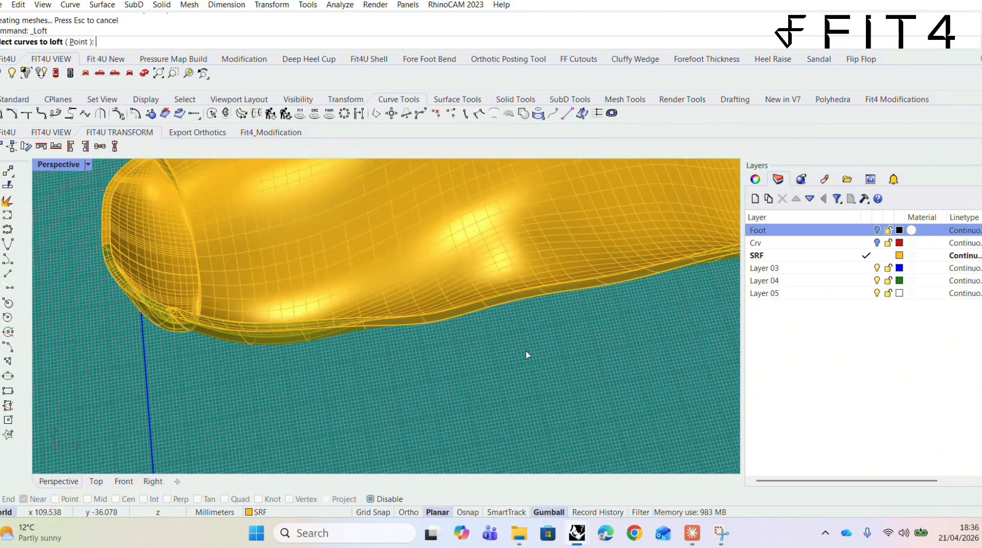
pyautogui.click(515, 299)
pyautogui.click(516, 296)
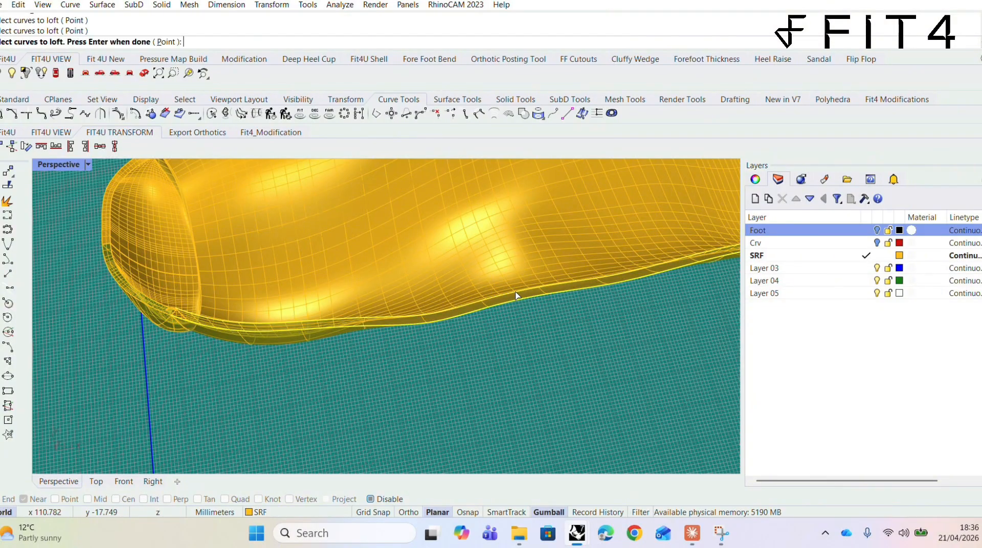
pyautogui.press('Return')
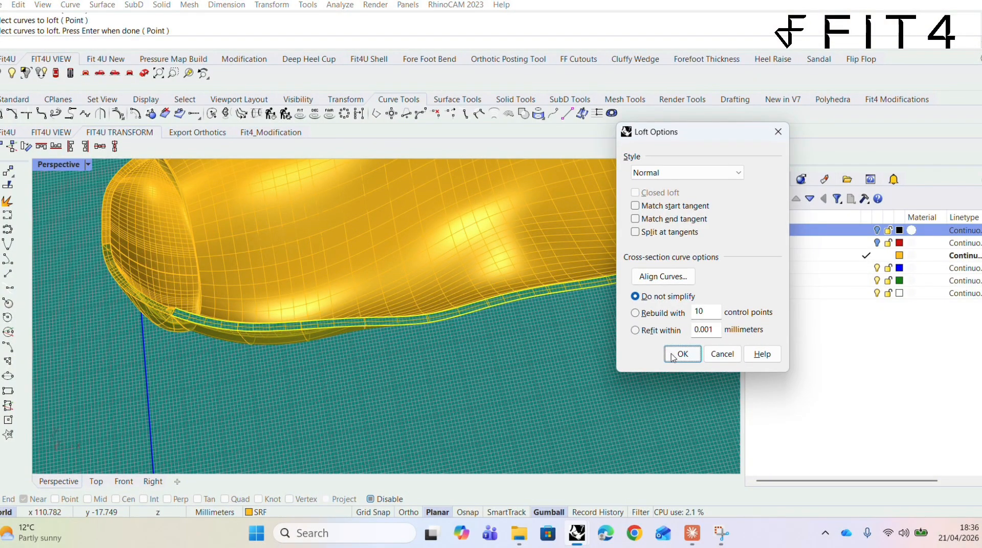
pyautogui.click(682, 354)
pyautogui.scroll(-2, 656, 364)
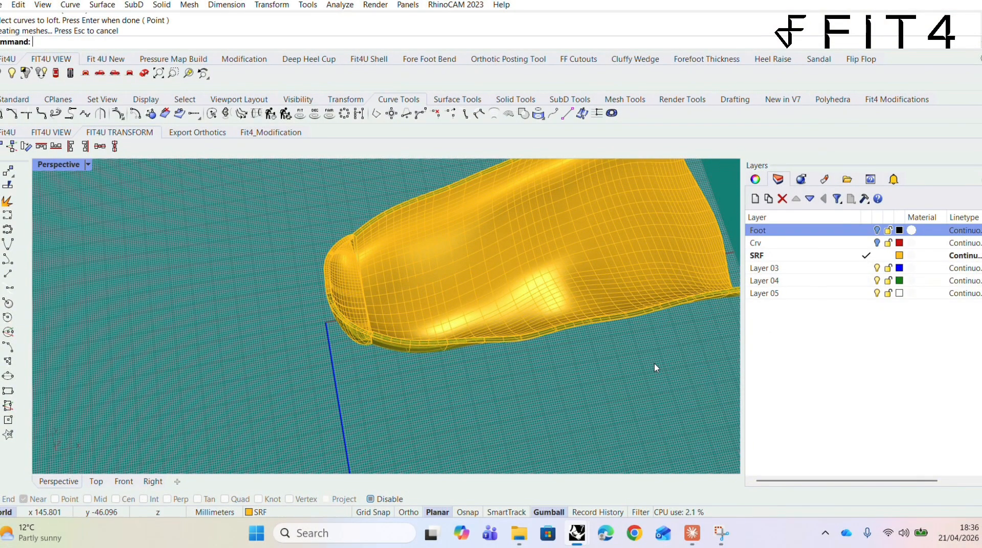
# Step: Try a 2 mm circular surface fillet between the inner shell surface and the forefoot edge, with Extend and Trim on
pyautogui.moveTo(662, 370); pyautogui.dragTo(439, 284, button='right')
pyautogui.moveTo(529, 413); pyautogui.dragTo(498, 416, button='right')
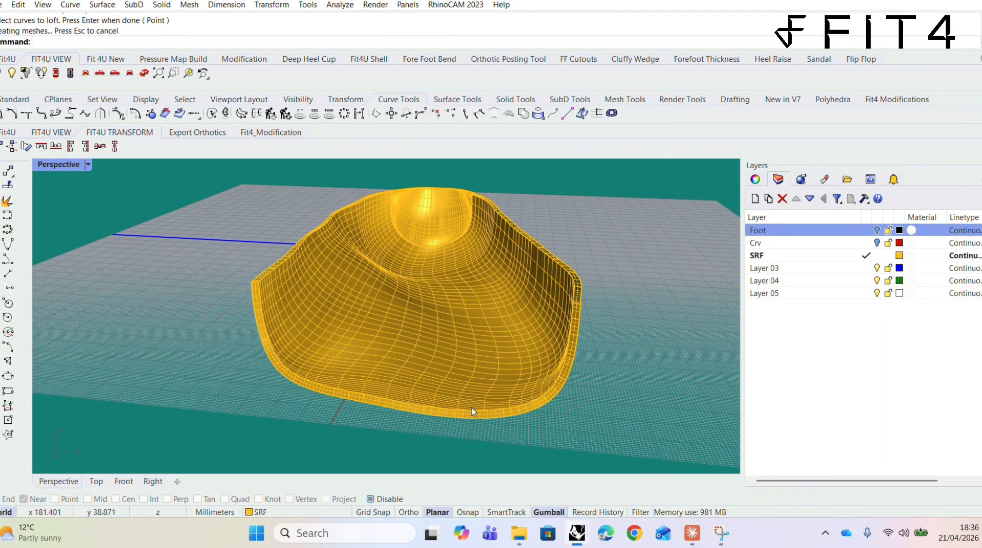
pyautogui.click(103, 5)
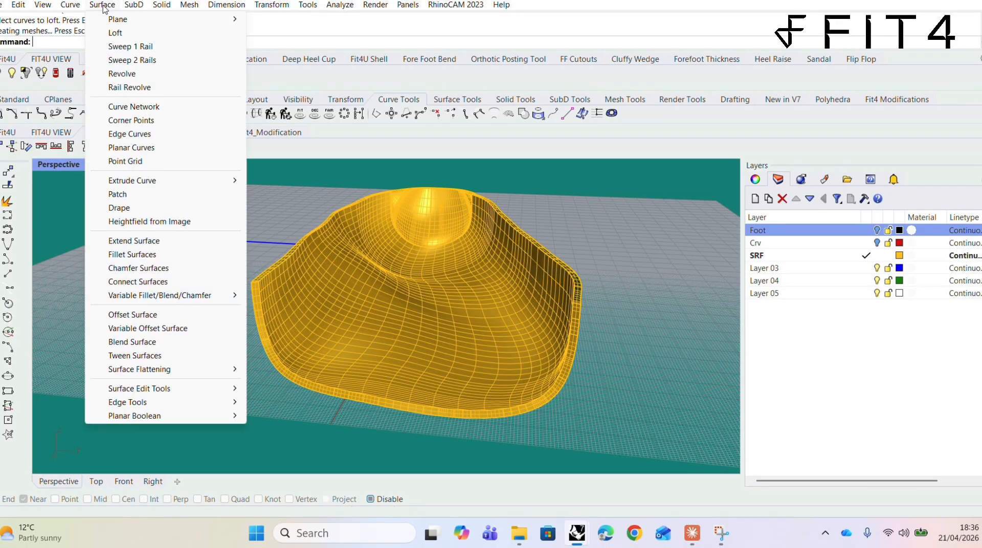
pyautogui.moveTo(107, 23)
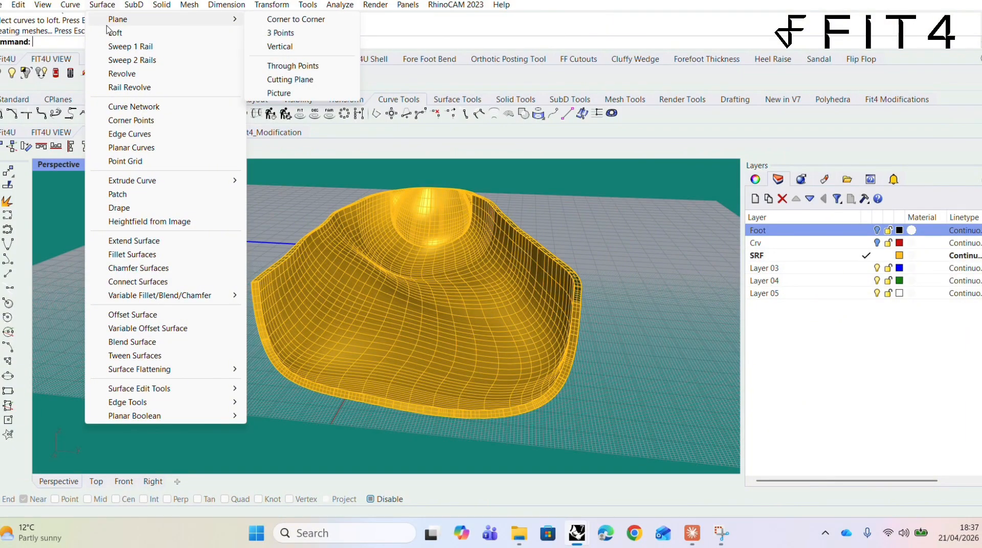
pyautogui.click(147, 261)
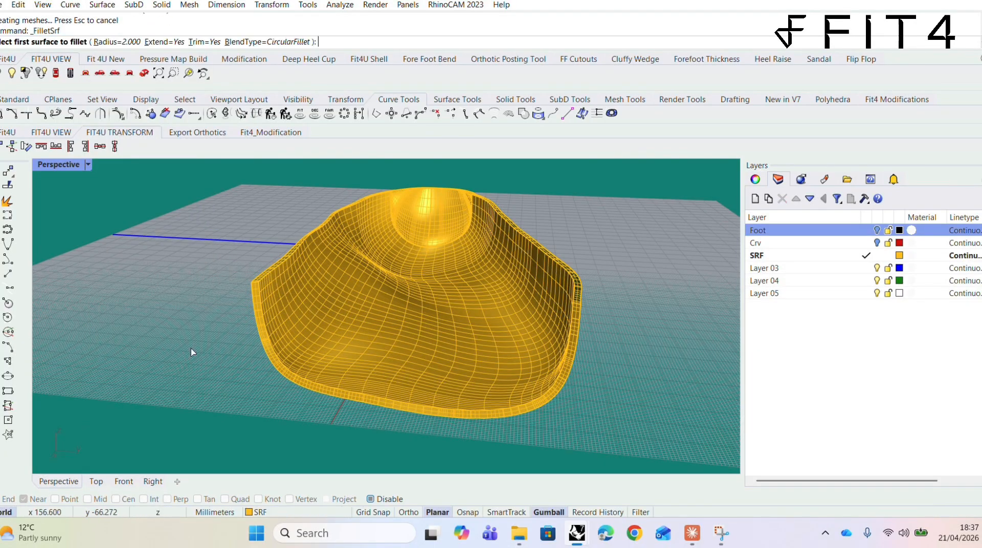
pyautogui.click(392, 405)
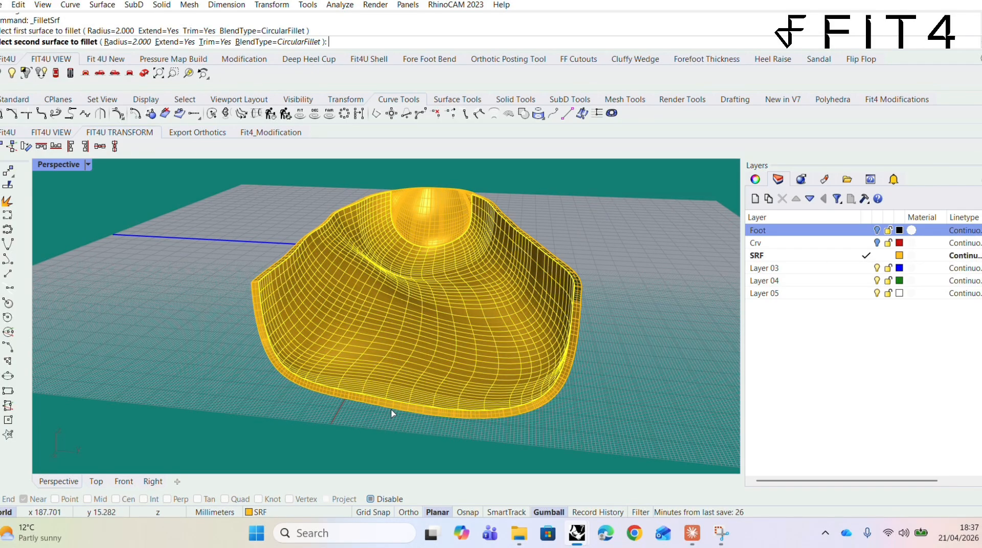
pyautogui.click(392, 413)
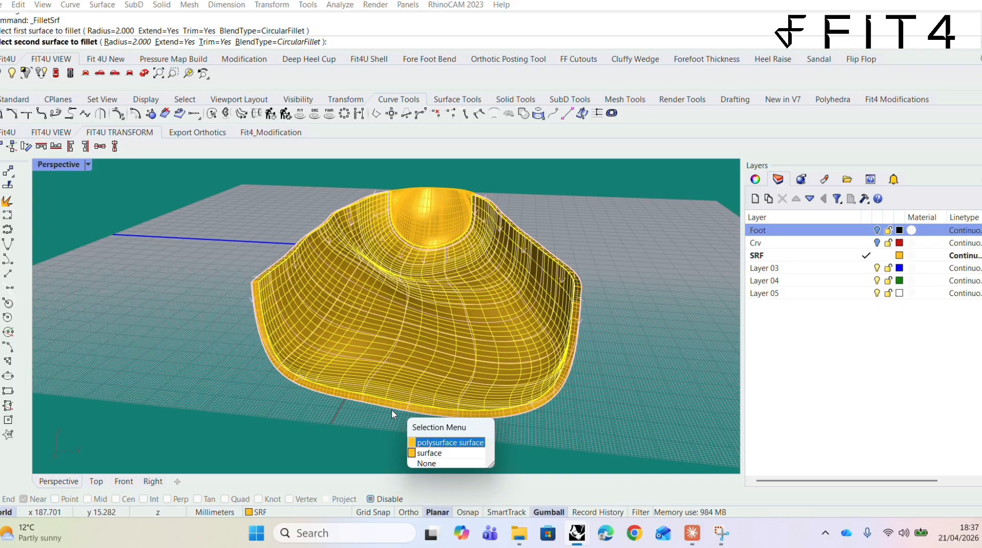
pyautogui.click(413, 443)
pyautogui.moveTo(415, 443); pyautogui.dragTo(394, 446, button='right')
pyautogui.scroll(4, 390, 444)
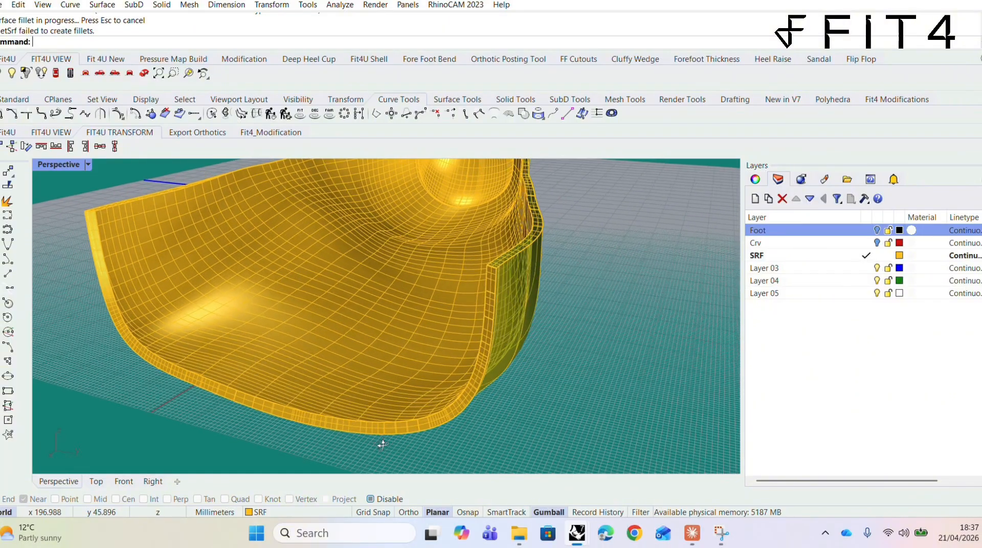
# Step: Retry the 2 mm surface fillet on the forefoot edge strip and its adjoining surface from a close-up view
pyautogui.rightClick(395, 444)
pyautogui.scroll(6, 339, 428)
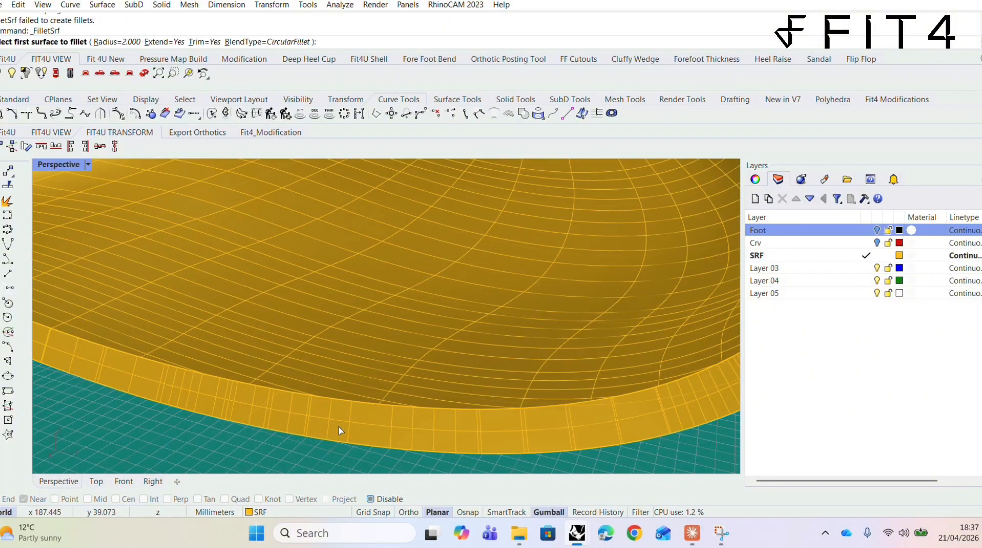
pyautogui.click(342, 402)
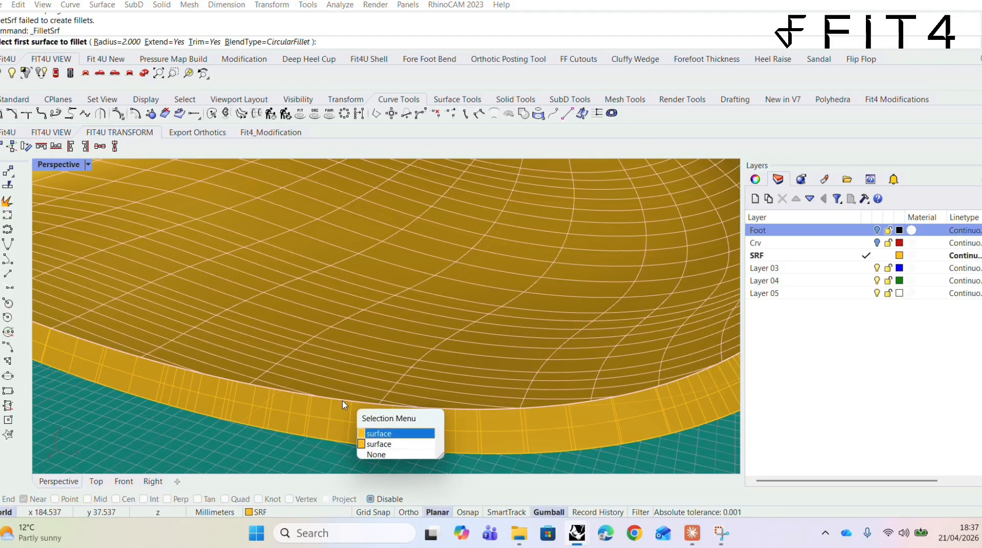
pyautogui.click(364, 444)
pyautogui.click(363, 443)
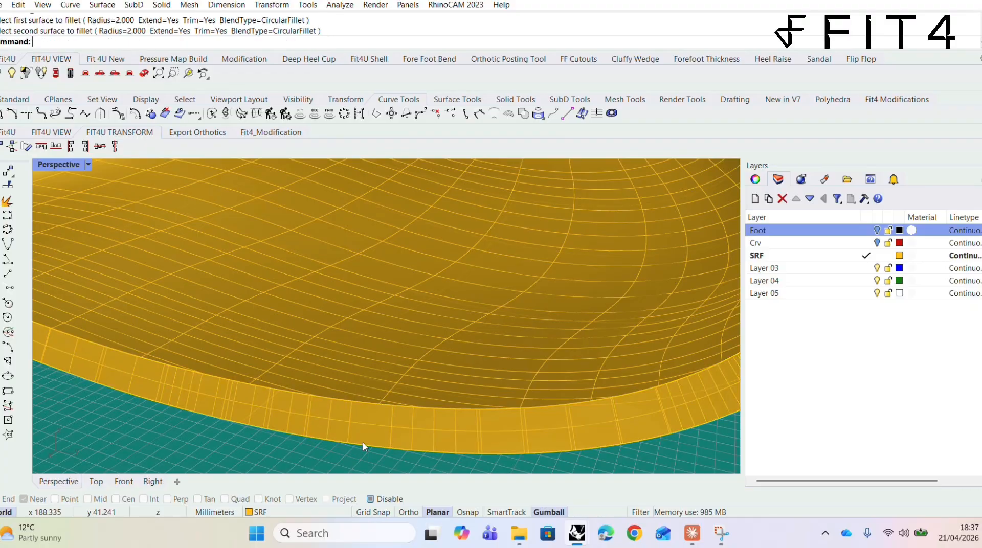
# Step: Join all the shell and rim surfaces into one polysurface and select it to check the join
pyautogui.scroll(-10, 364, 444)
pyautogui.moveTo(518, 427); pyautogui.dragTo(449, 433, button='right')
pyautogui.scroll(-3, 449, 438)
pyautogui.moveTo(536, 247); pyautogui.dragTo(244, 441)
pyautogui.click(7, 201)
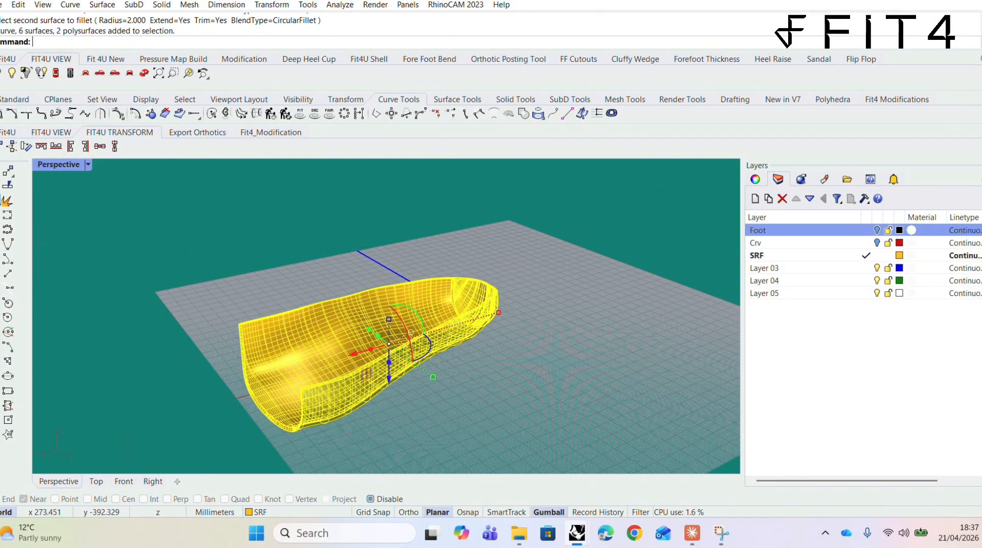
pyautogui.click(532, 441)
pyautogui.moveTo(535, 433)
pyautogui.mouseDown(button='right')
pyautogui.moveTo(558, 419)
pyautogui.moveTo(536, 419)
pyautogui.mouseUp(button='right')
pyautogui.click(394, 359)
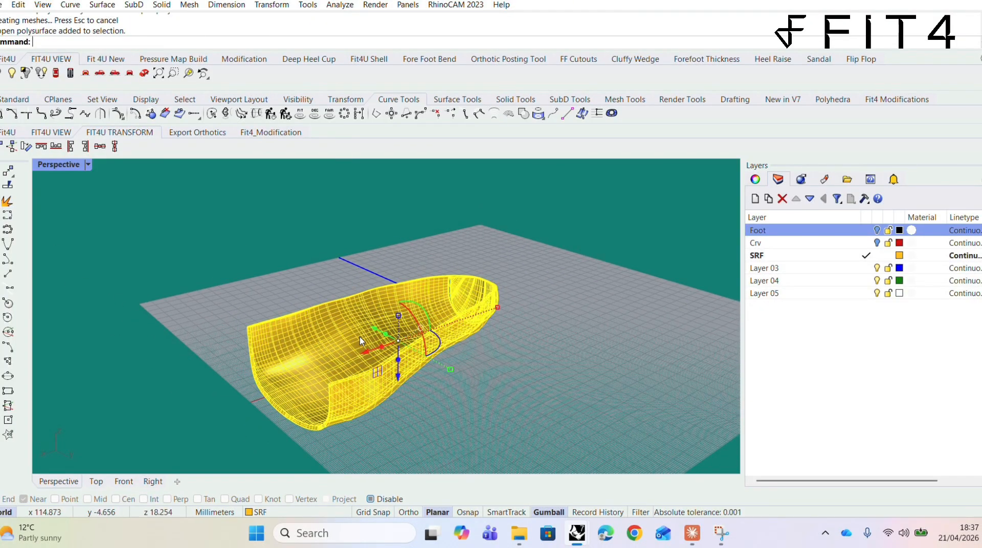
pyautogui.click(488, 444)
pyautogui.moveTo(513, 434); pyautogui.dragTo(553, 424, button='right')
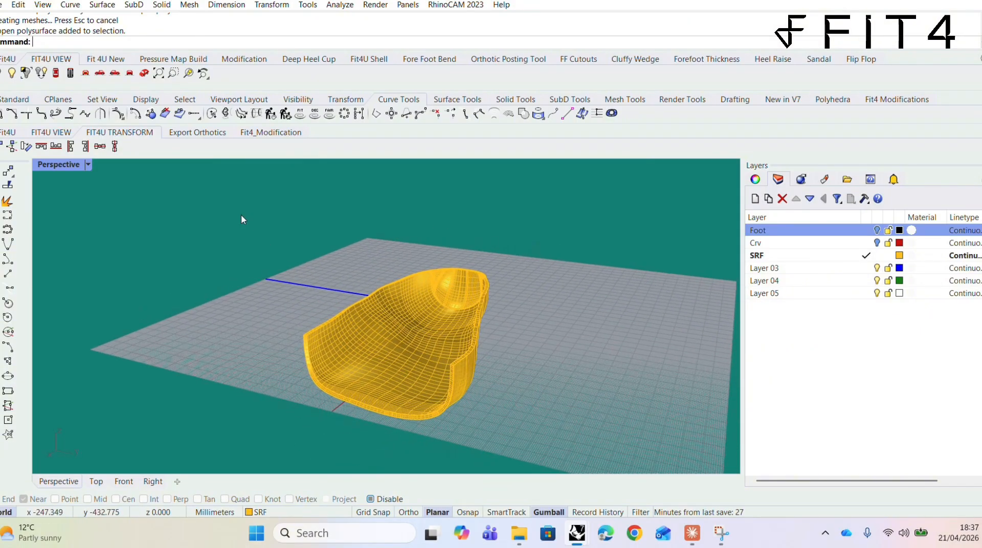
# Step: Fillet the joined shell's inner surface with its forefoot edge face using a 2 mm circular fillet, extended and trimmed
pyautogui.click(102, 5)
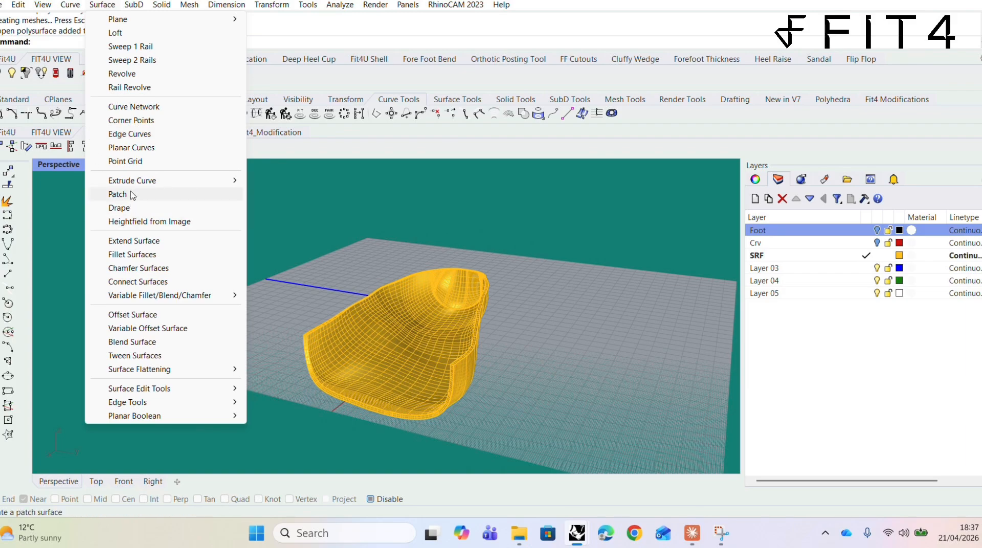
pyautogui.click(143, 256)
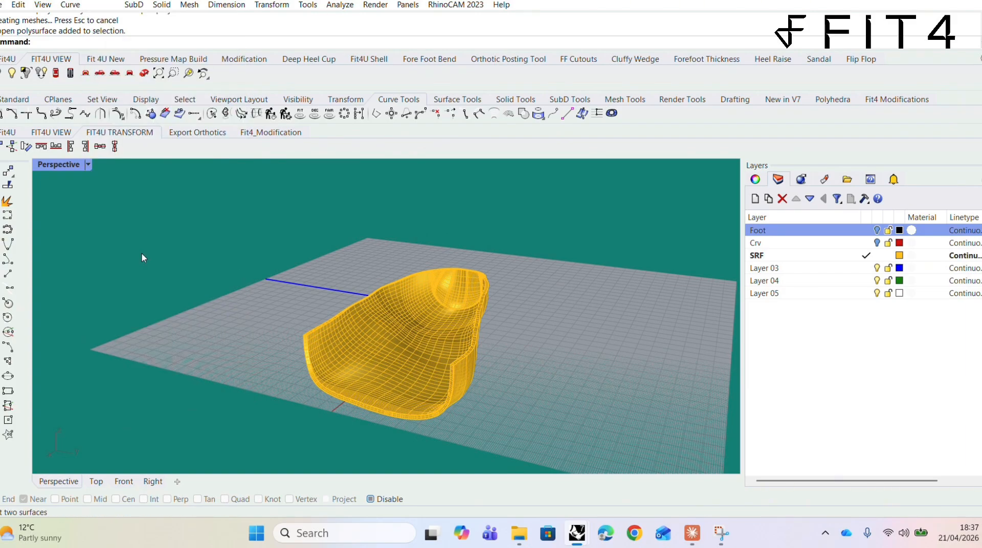
pyautogui.scroll(2, 340, 429)
pyautogui.scroll(2, 372, 415)
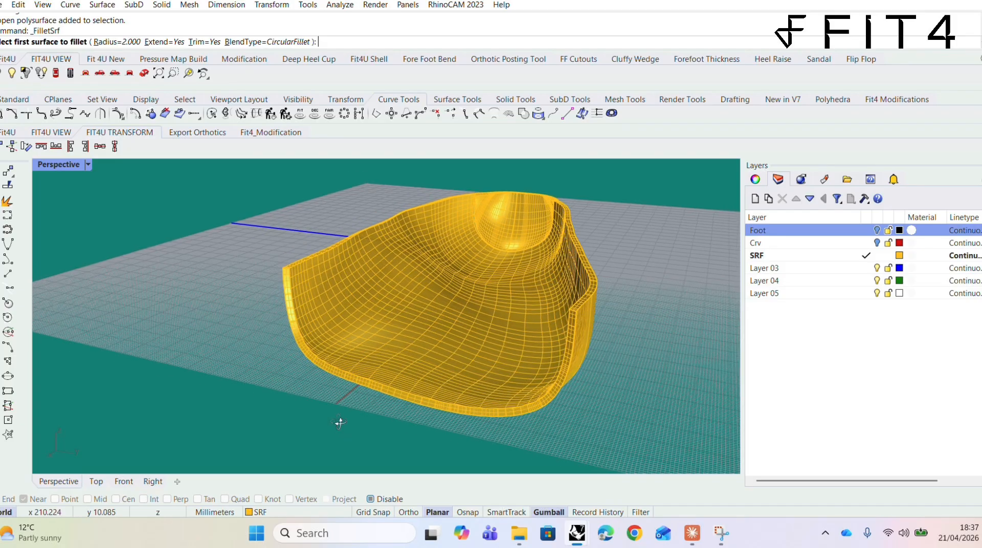
pyautogui.click(389, 397)
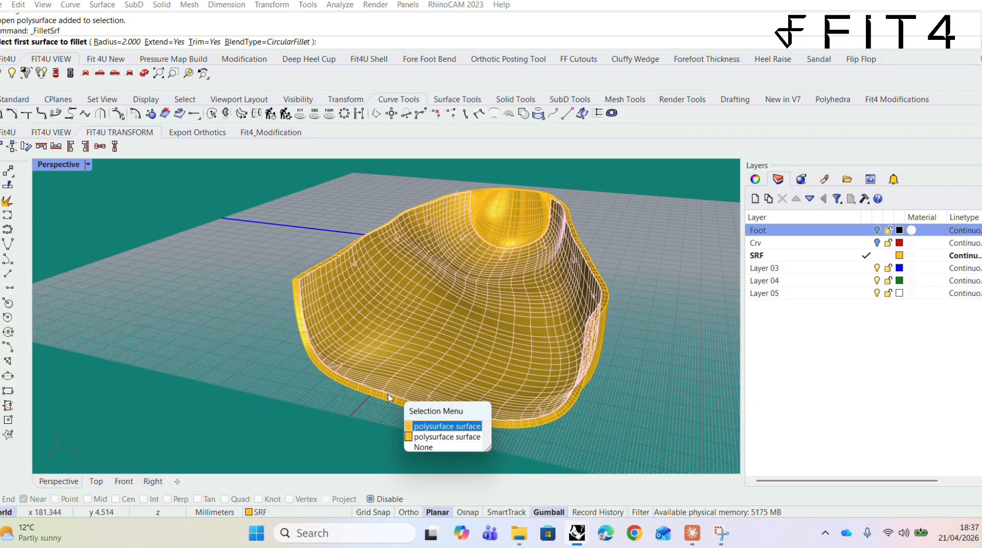
pyautogui.click(411, 427)
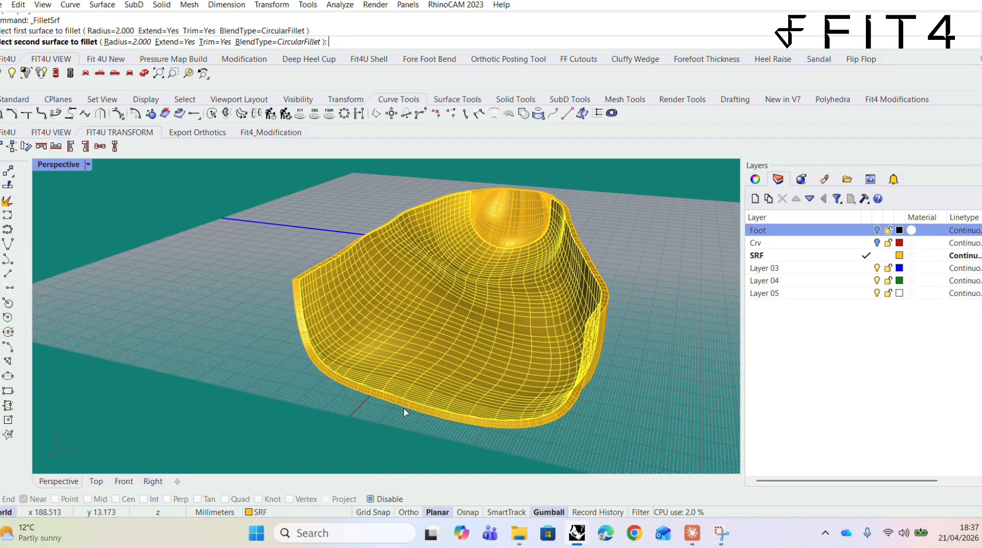
pyautogui.click(405, 408)
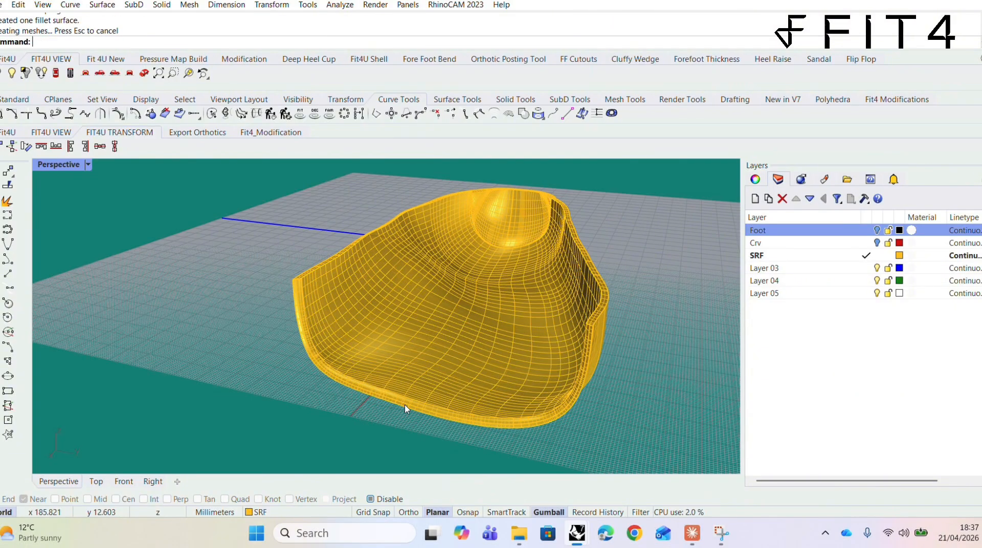
# Step: Inspect the filleted forefoot edge up close, along with the shell's side profile
pyautogui.scroll(5, 381, 417)
pyautogui.moveTo(379, 414); pyautogui.dragTo(282, 407, button='right')
pyautogui.scroll(-5, 355, 406)
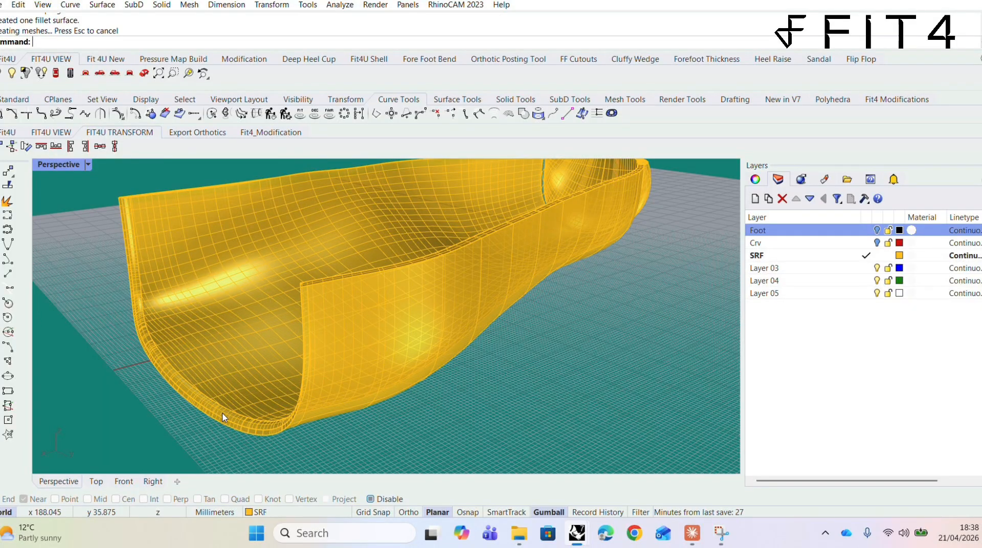
pyautogui.scroll(-2, 226, 414)
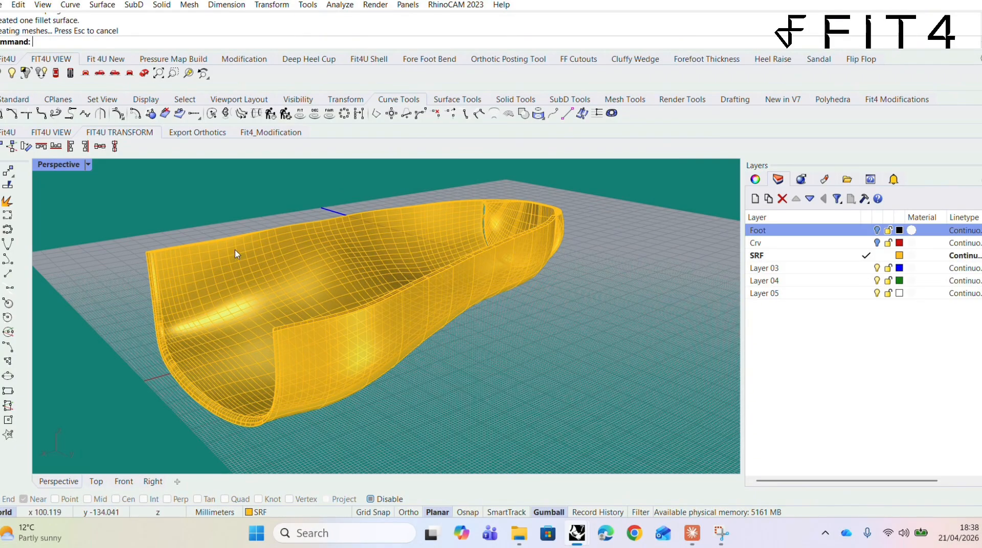
pyautogui.scroll(2, 238, 426)
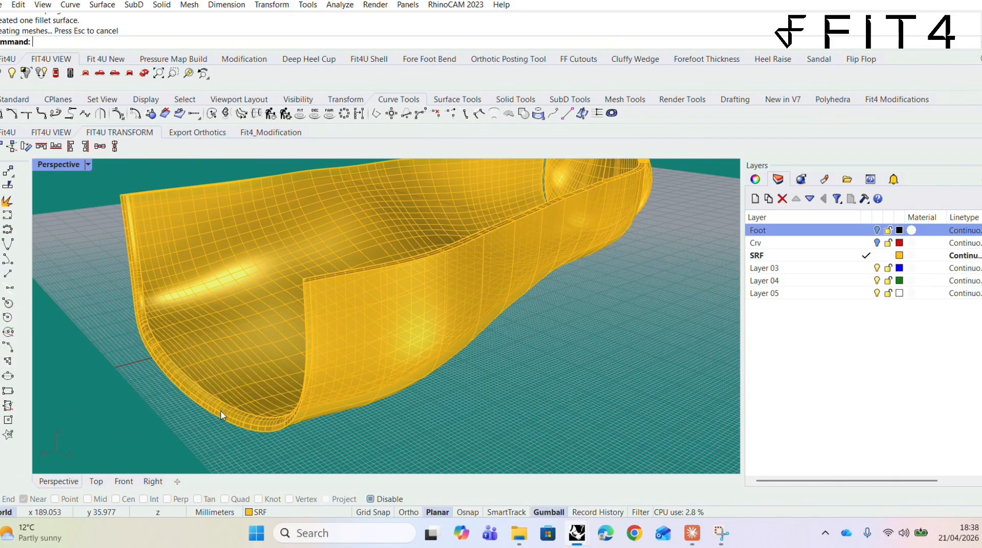
pyautogui.scroll(2, 222, 415)
pyautogui.scroll(-4, 220, 421)
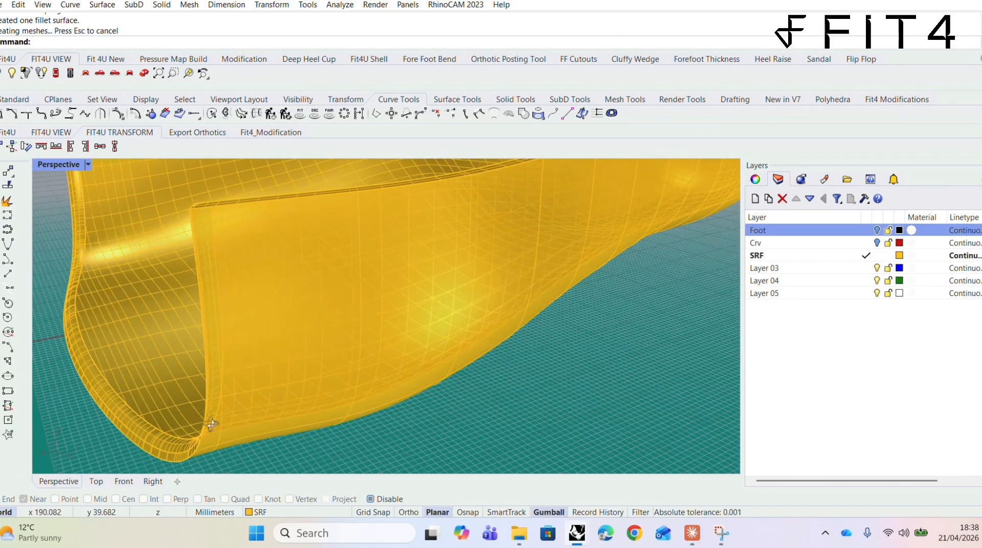
pyautogui.moveTo(212, 427); pyautogui.dragTo(489, 395, button='right')
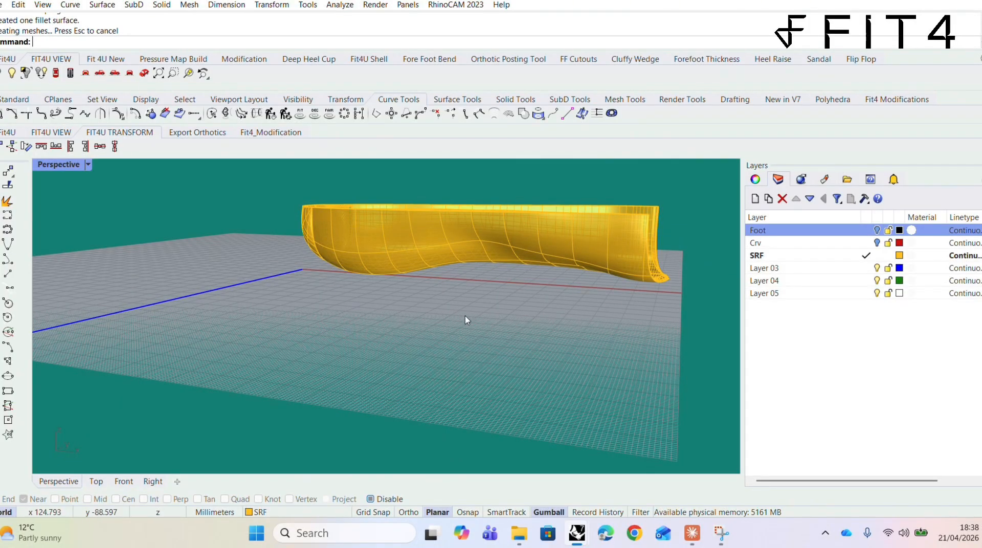
pyautogui.keyDown('shift'); pyautogui.moveTo(520, 327); pyautogui.dragTo(417, 353, button='right'); pyautogui.keyUp('shift')
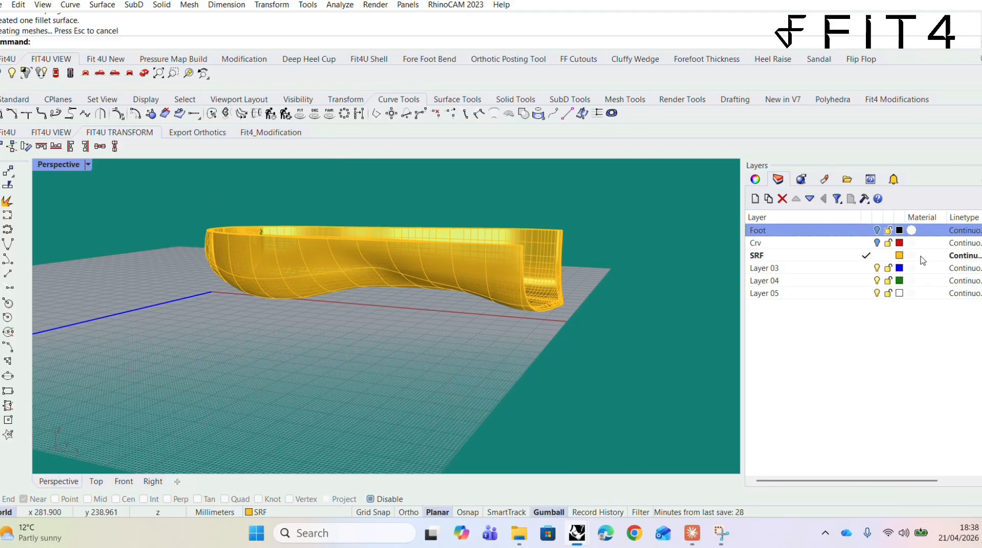
# Step: Show the Foot layer and compare the shell with the foot scan from the side and from above
pyautogui.click(876, 230)
pyautogui.moveTo(546, 377); pyautogui.dragTo(579, 358, button='right')
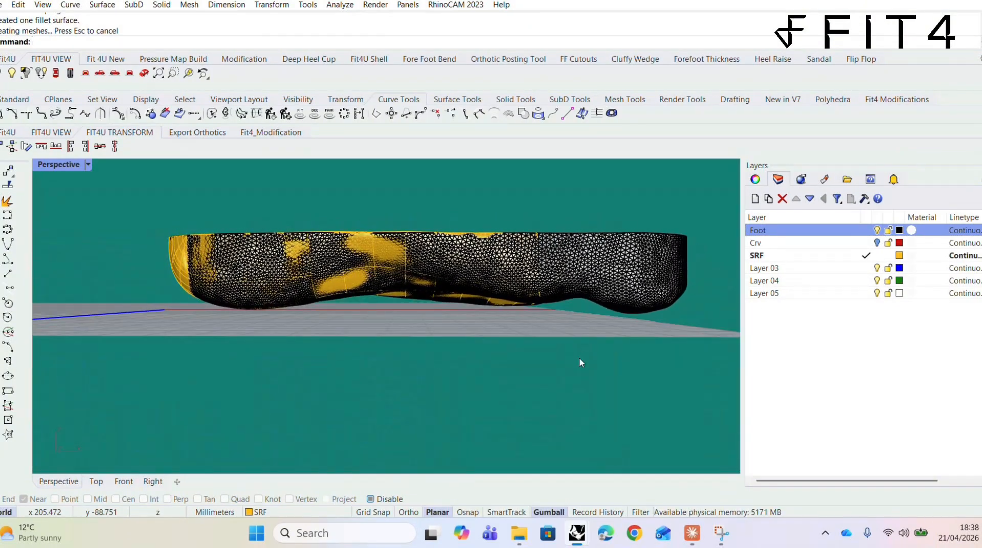
pyautogui.moveTo(247, 309); pyautogui.dragTo(340, 259, button='right')
pyautogui.moveTo(452, 306)
pyautogui.mouseDown(button='right')
pyautogui.moveTo(404, 353)
pyautogui.moveTo(382, 345)
pyautogui.moveTo(390, 416)
pyautogui.moveTo(449, 324)
pyautogui.moveTo(478, 310)
pyautogui.moveTo(429, 335)
pyautogui.moveTo(454, 322)
pyautogui.mouseUp(button='right')
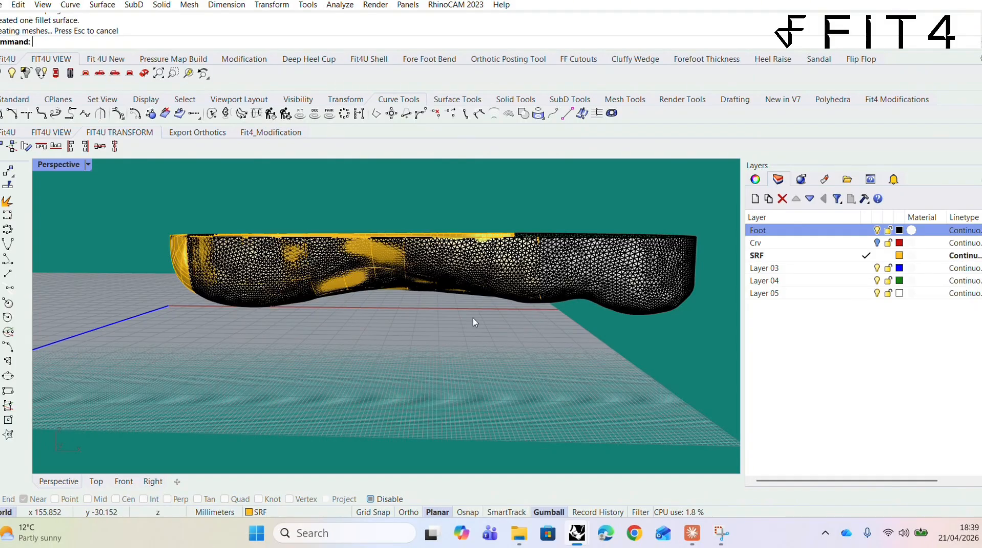
pyautogui.moveTo(427, 344); pyautogui.dragTo(502, 377, button='right')
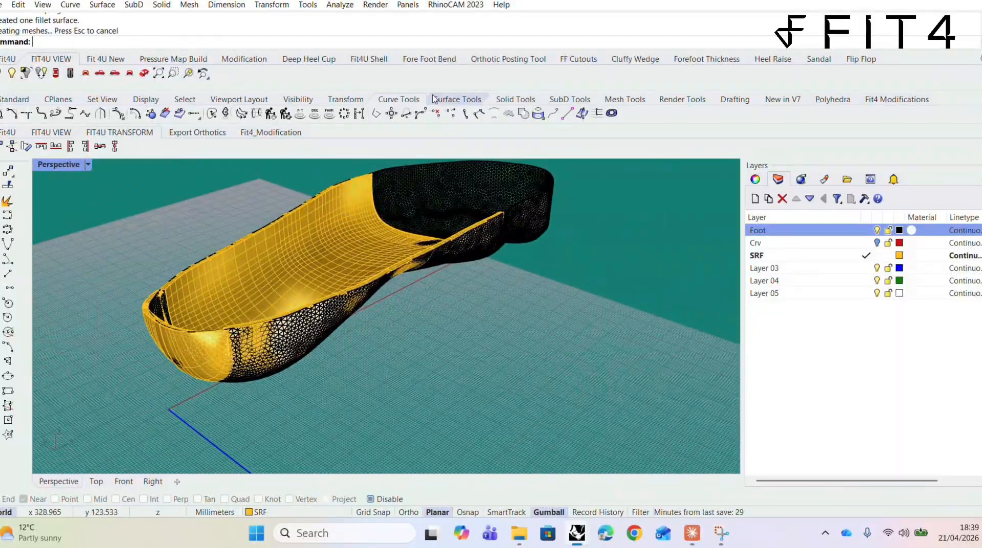